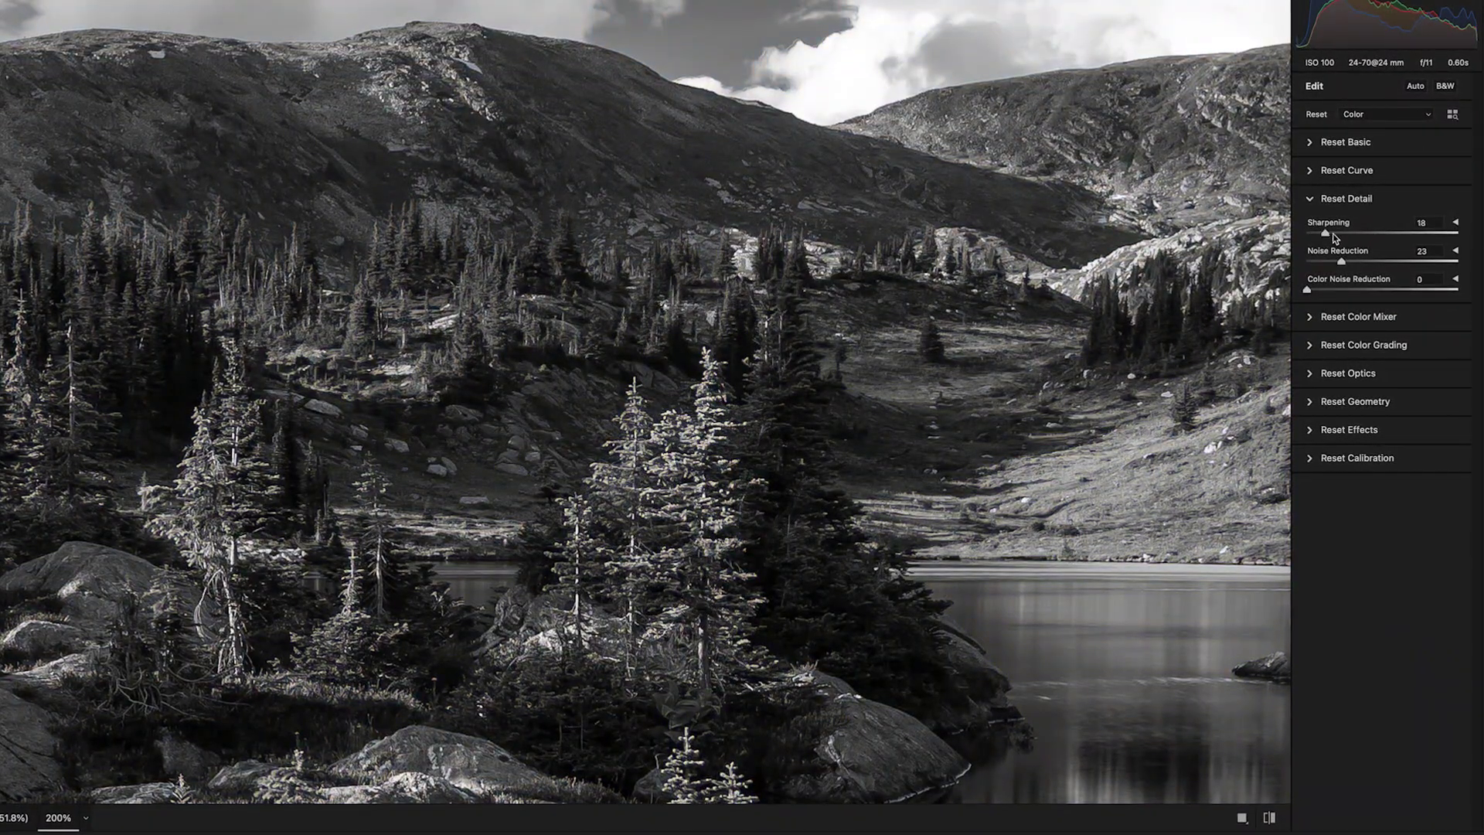
Try sharpening sliders: Smart Sharpen radius 2.5 px, Unsharp Mask radius 0.1, higher threshold
{"action": "left_click_drag", "start_coordinate": [1332, 235], "coordinate": [1376, 235]}
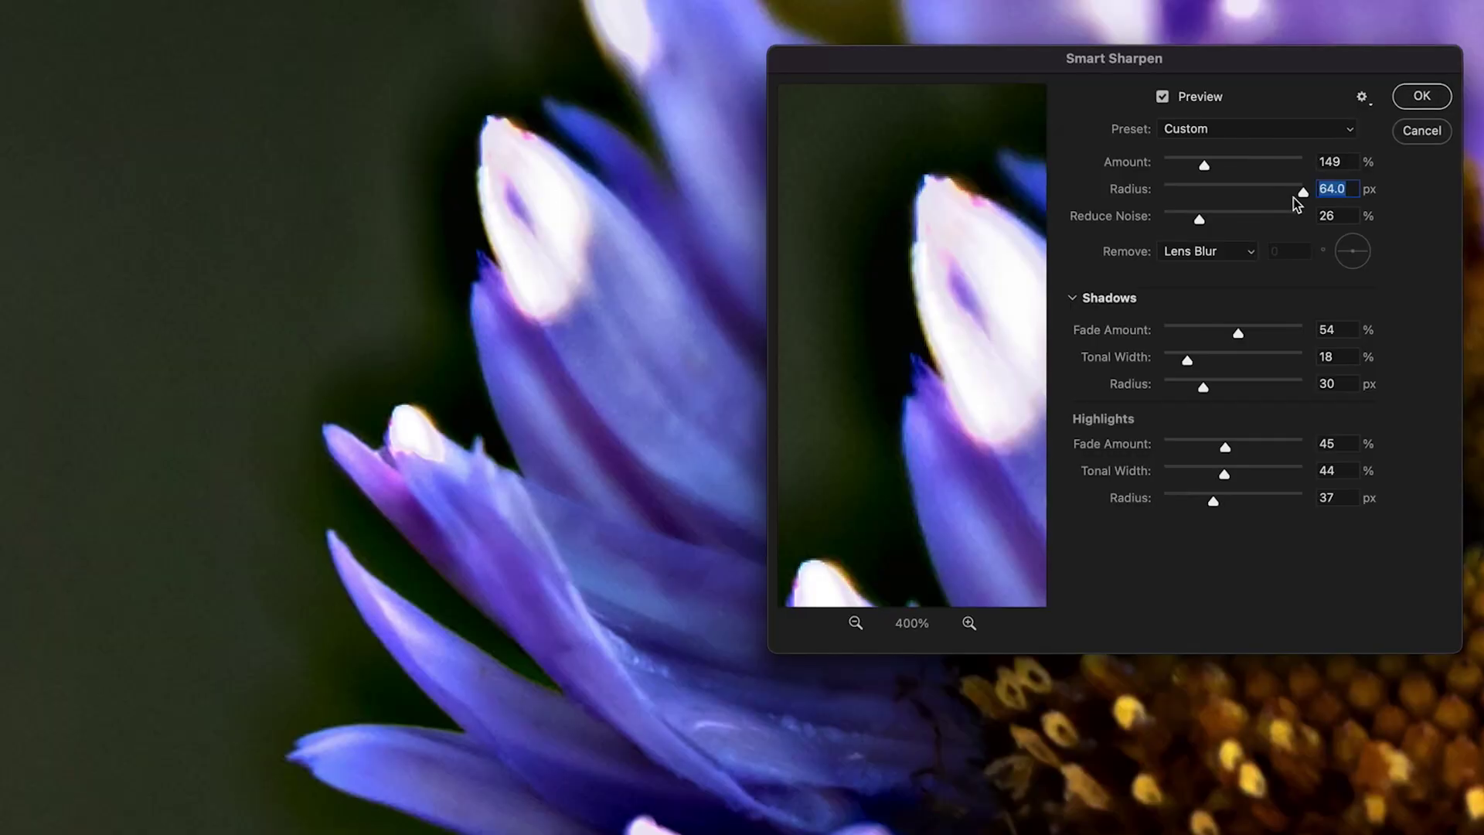
{"action": "left_click_drag", "start_coordinate": [1200, 191], "coordinate": [1236, 191]}
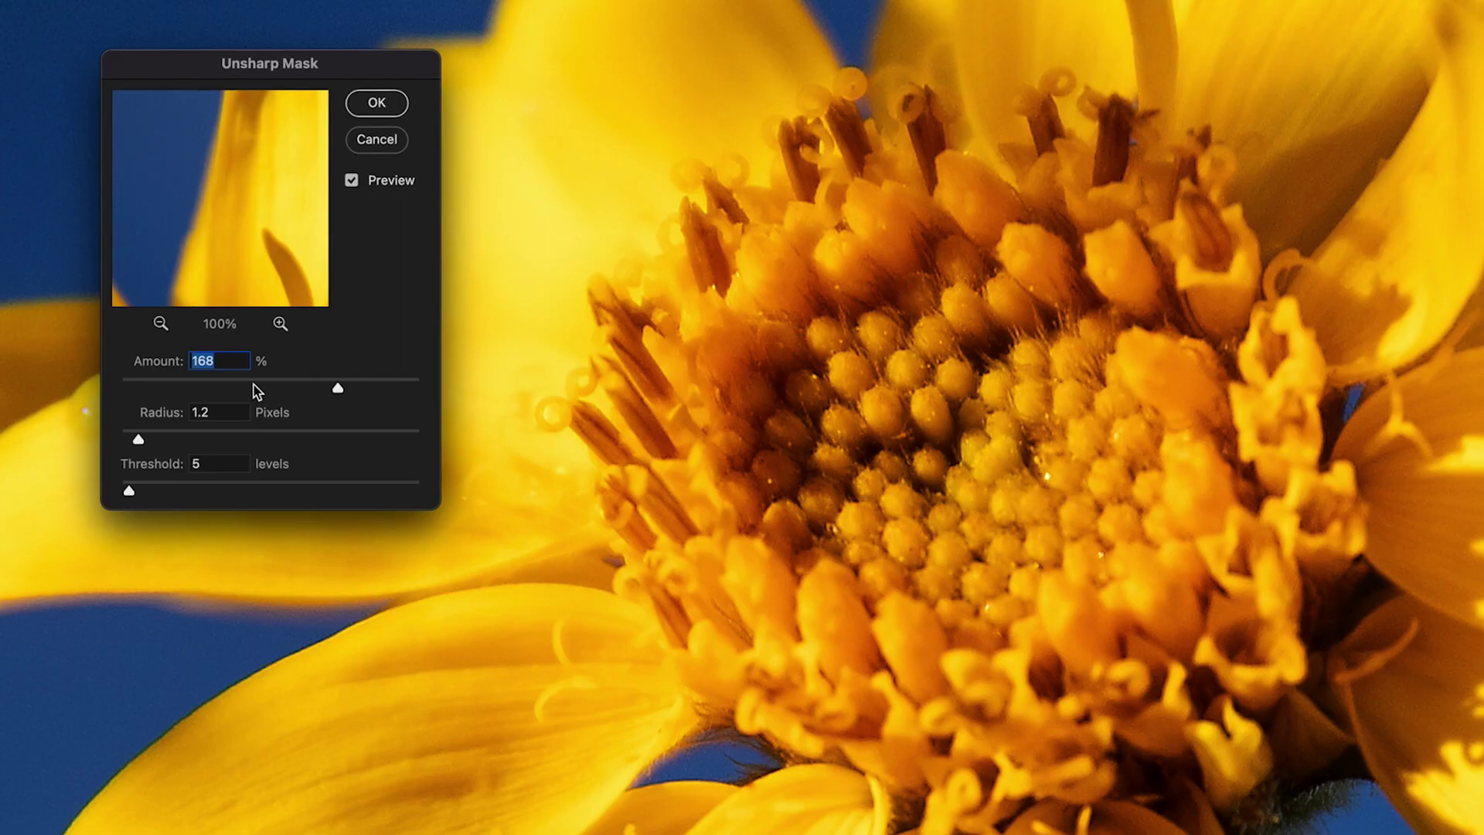
{"action": "mouse_move", "coordinate": [143, 441]}
{"action": "left_mouse_down"}
{"action": "mouse_move", "coordinate": [118, 438]}
{"action": "mouse_move", "coordinate": [135, 439]}
{"action": "left_mouse_up"}
{"action": "left_click_drag", "start_coordinate": [124, 493], "coordinate": [211, 490]}
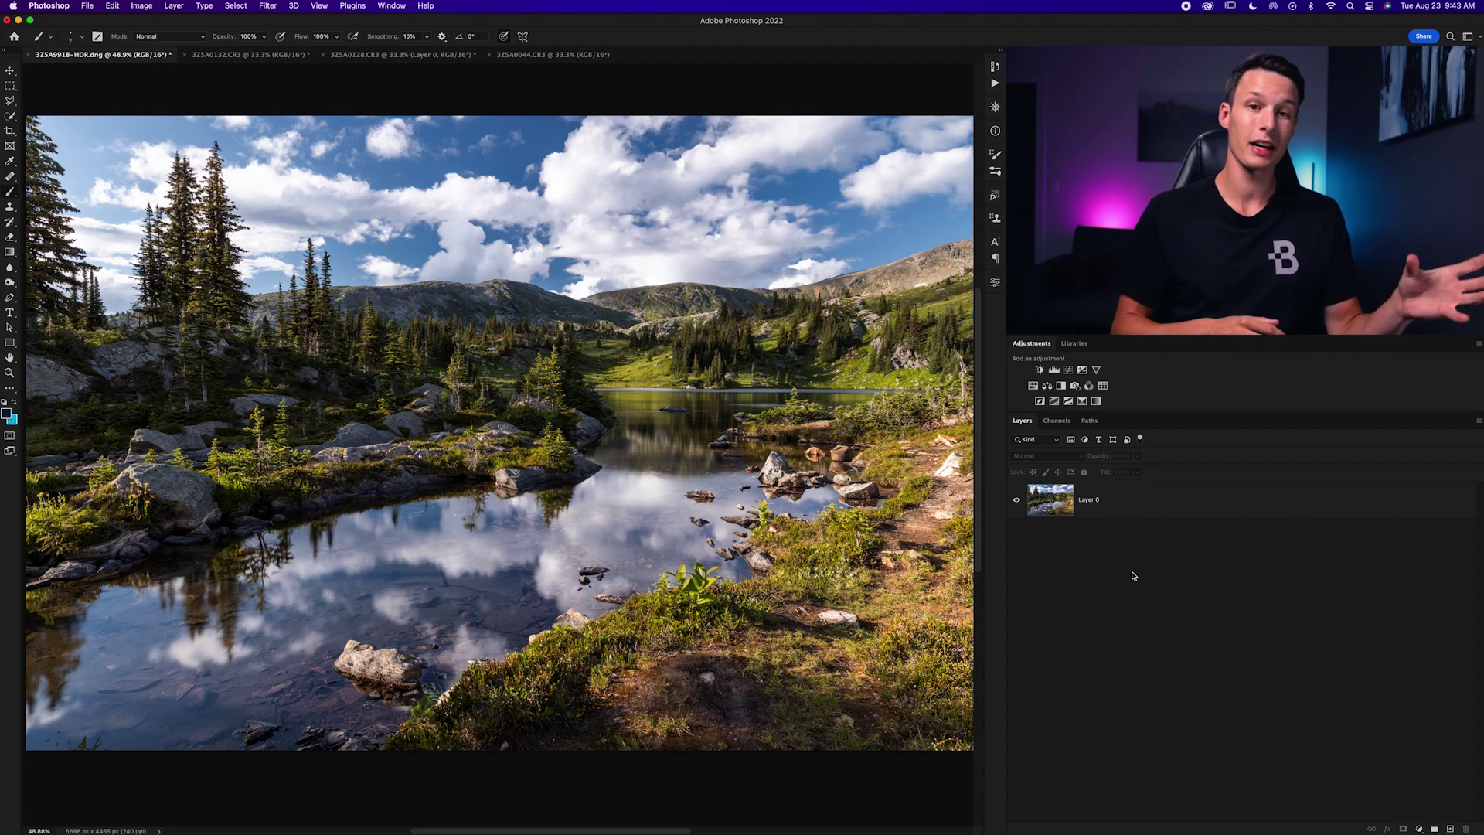
Convert Layer 0 to a smart object and open Camera Raw Filter's Detail settings
{"action": "right_click", "coordinate": [1126, 504]}
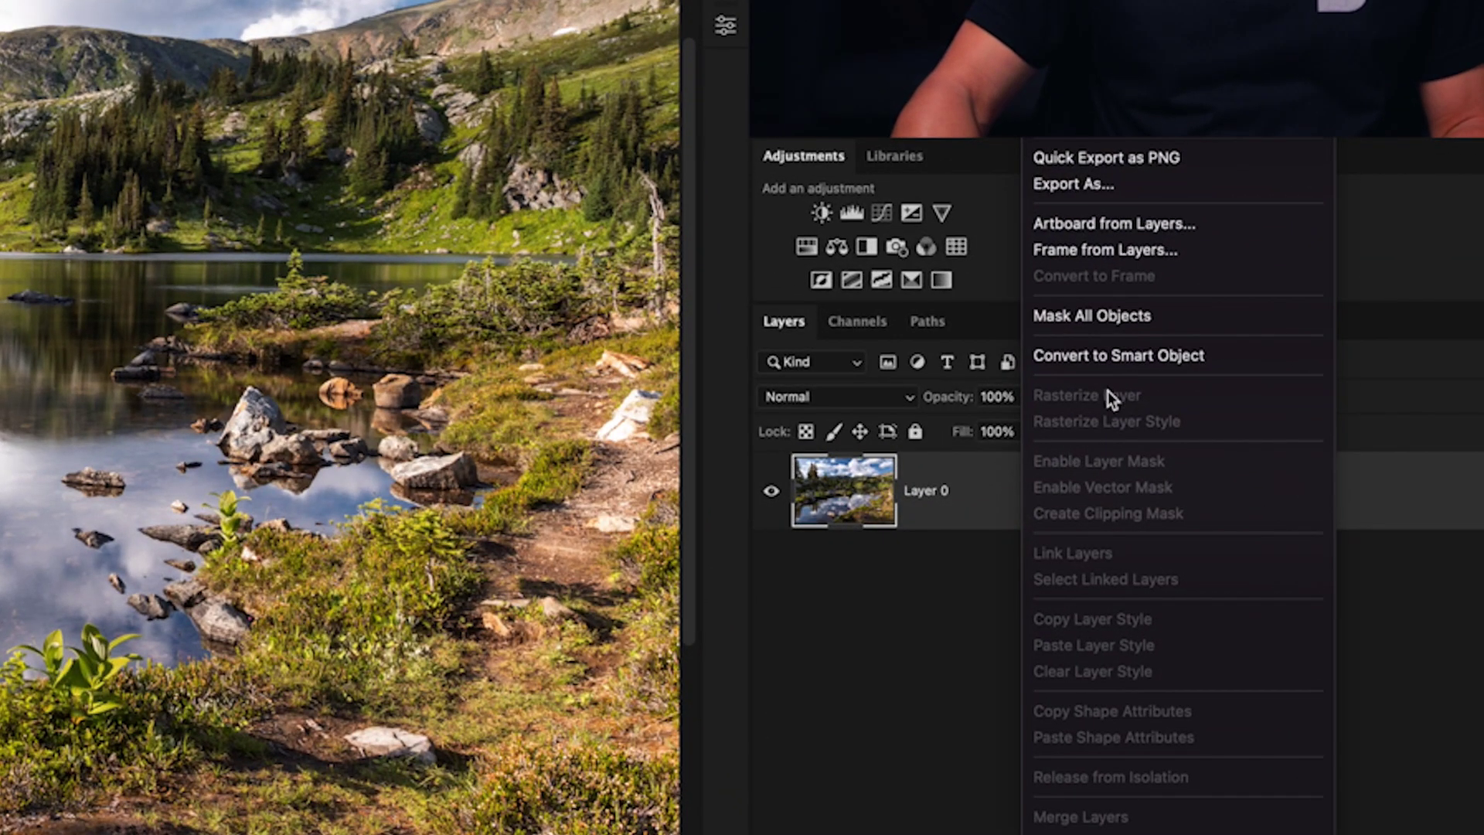
{"action": "left_click", "coordinate": [1077, 360]}
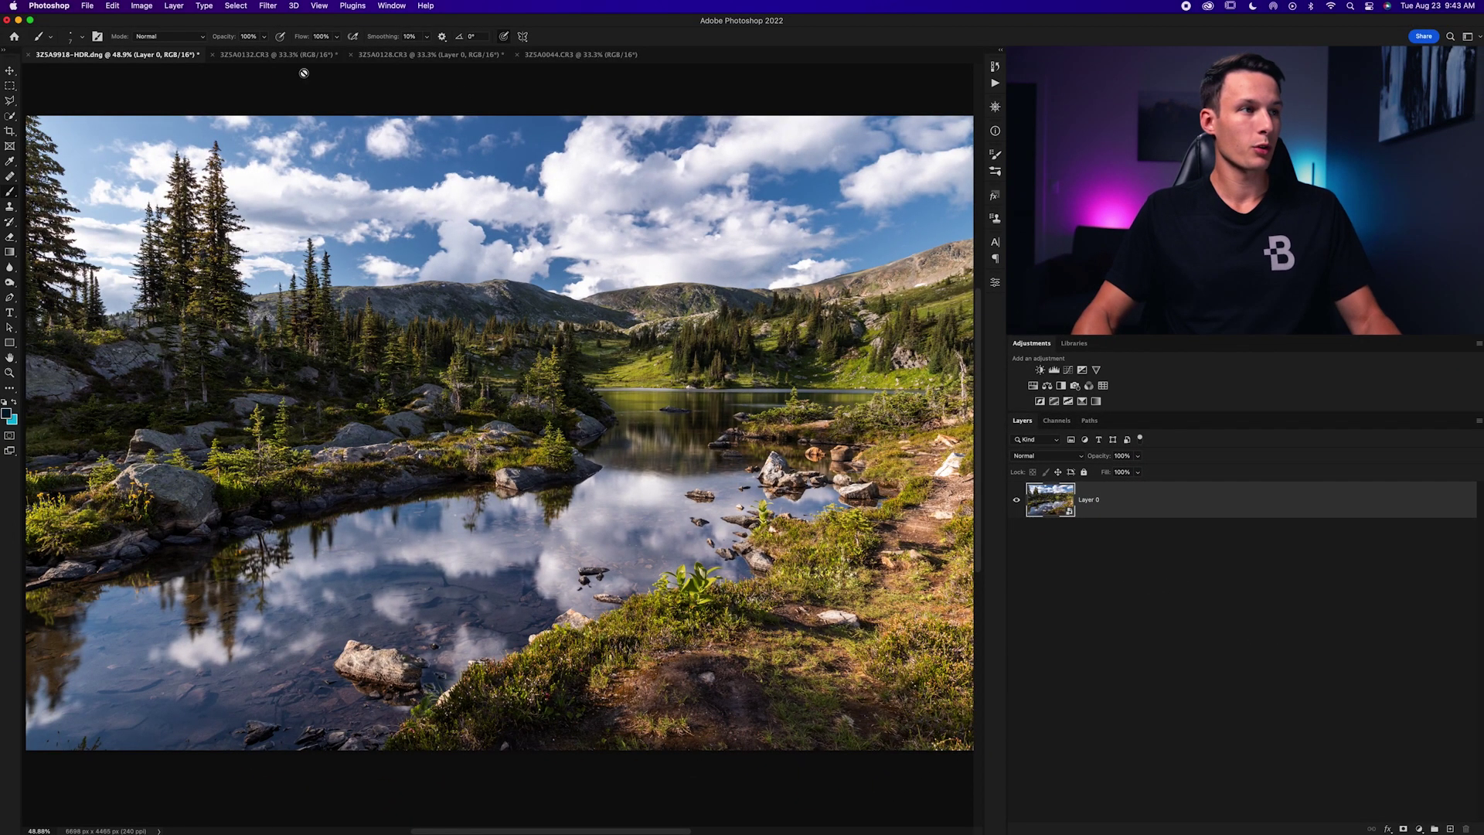
{"action": "left_click", "coordinate": [298, 10]}
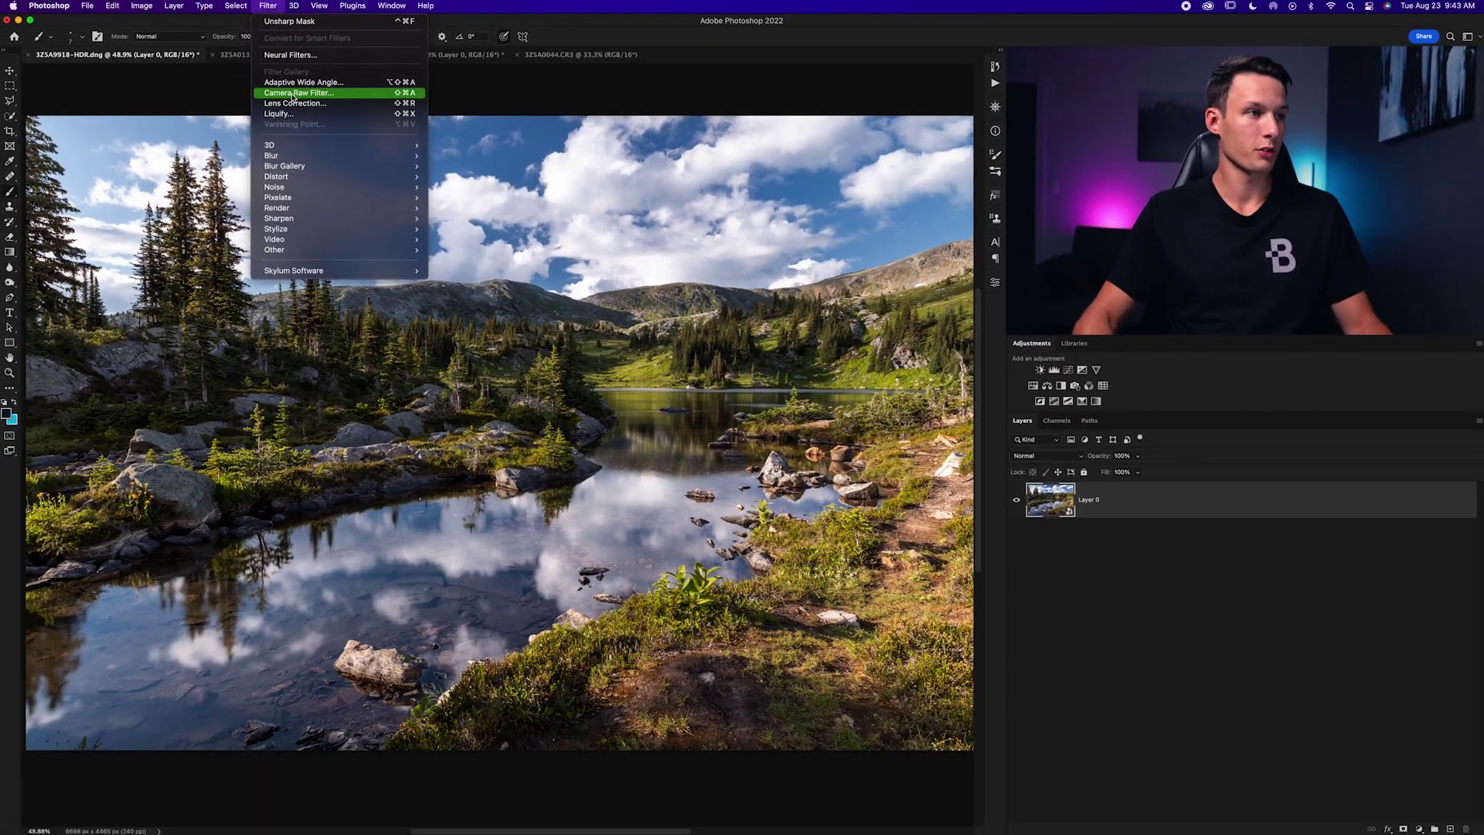
{"action": "left_click", "coordinate": [293, 94]}
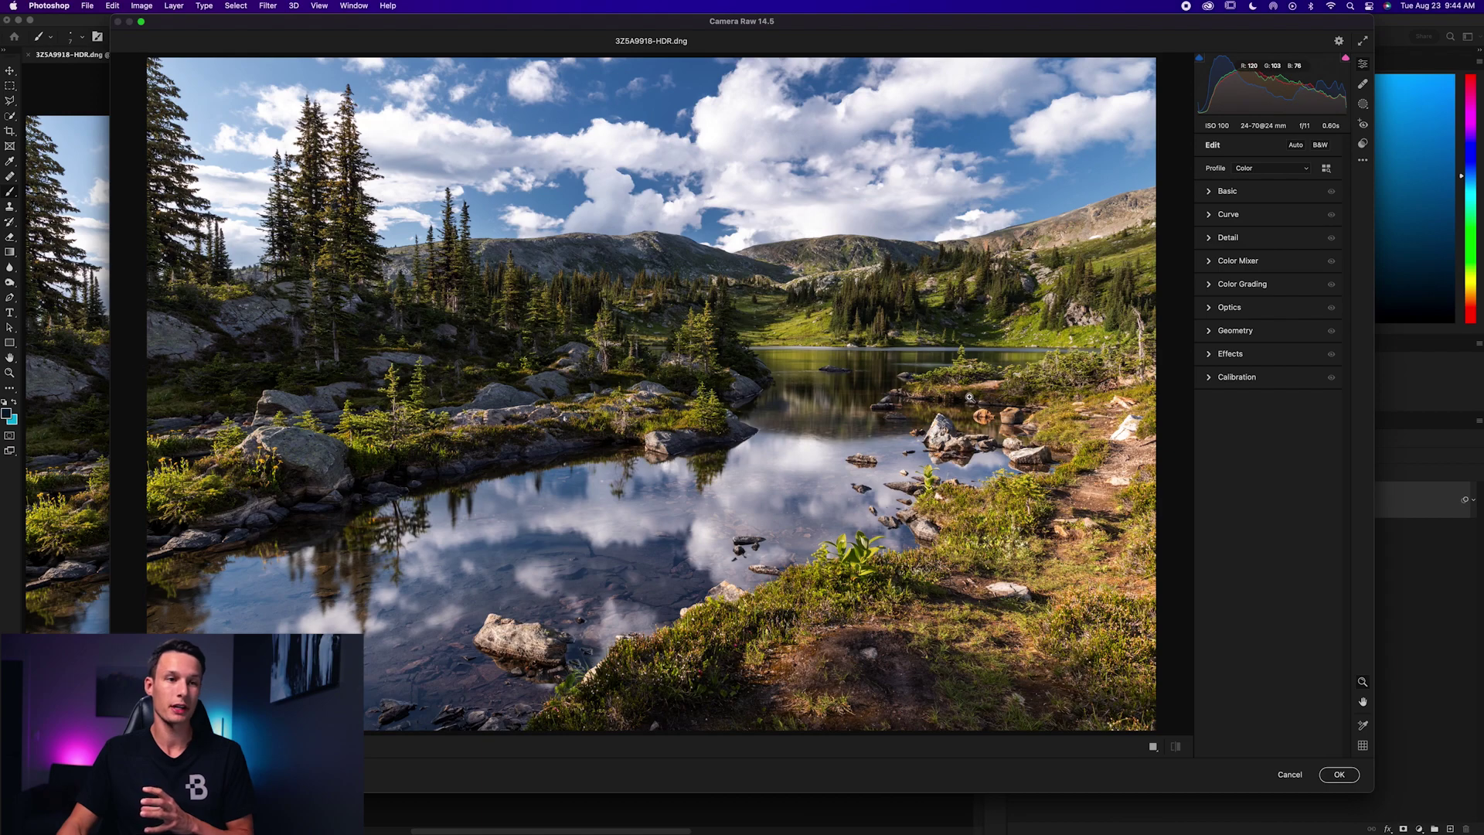
{"action": "left_click", "coordinate": [1210, 238]}
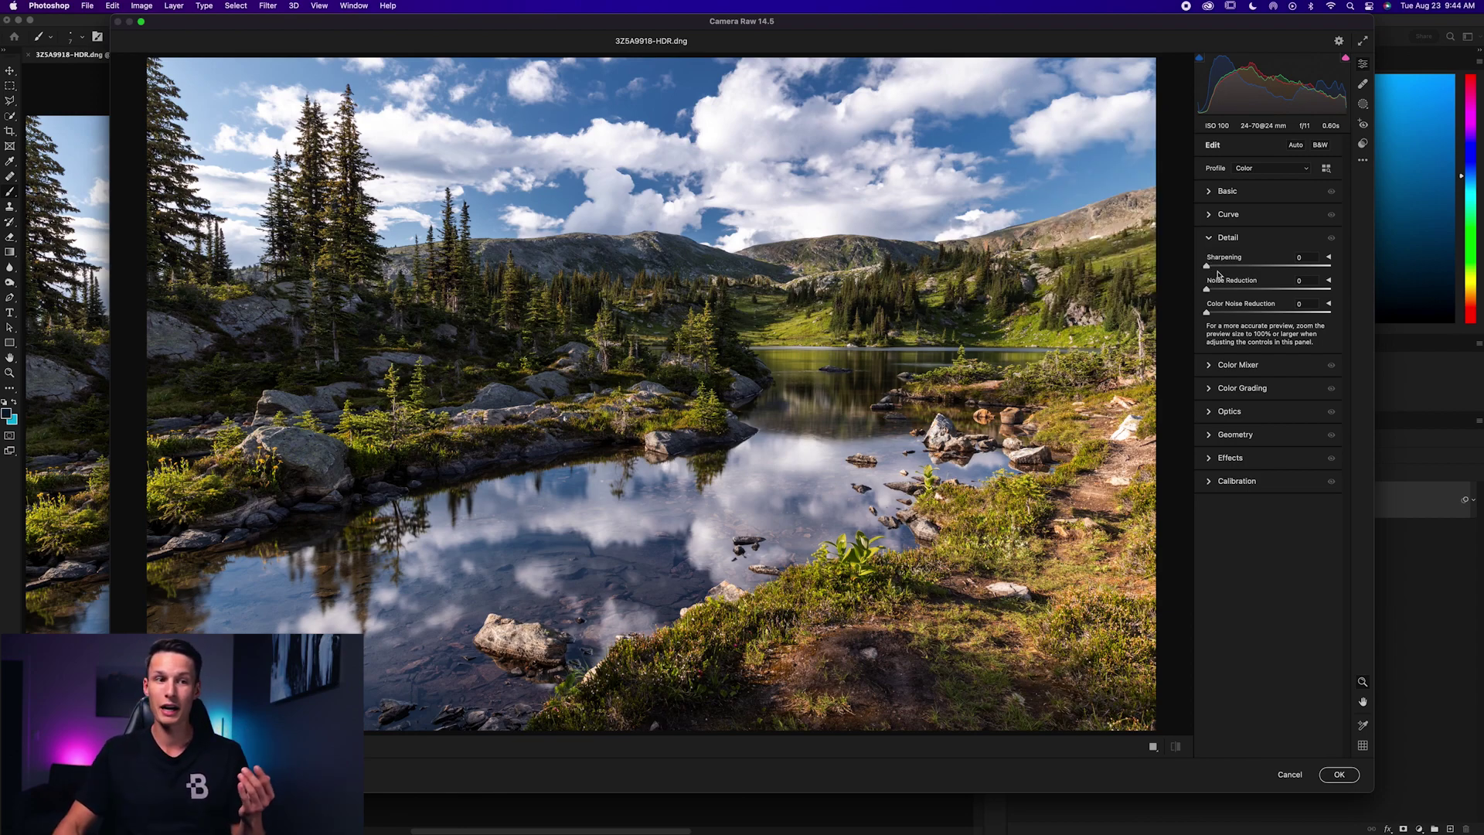
Raise Camera Raw Sharpening to 93 and zoom into the lakeside trees to inspect detail
{"action": "left_click_drag", "start_coordinate": [1209, 269], "coordinate": [1286, 270]}
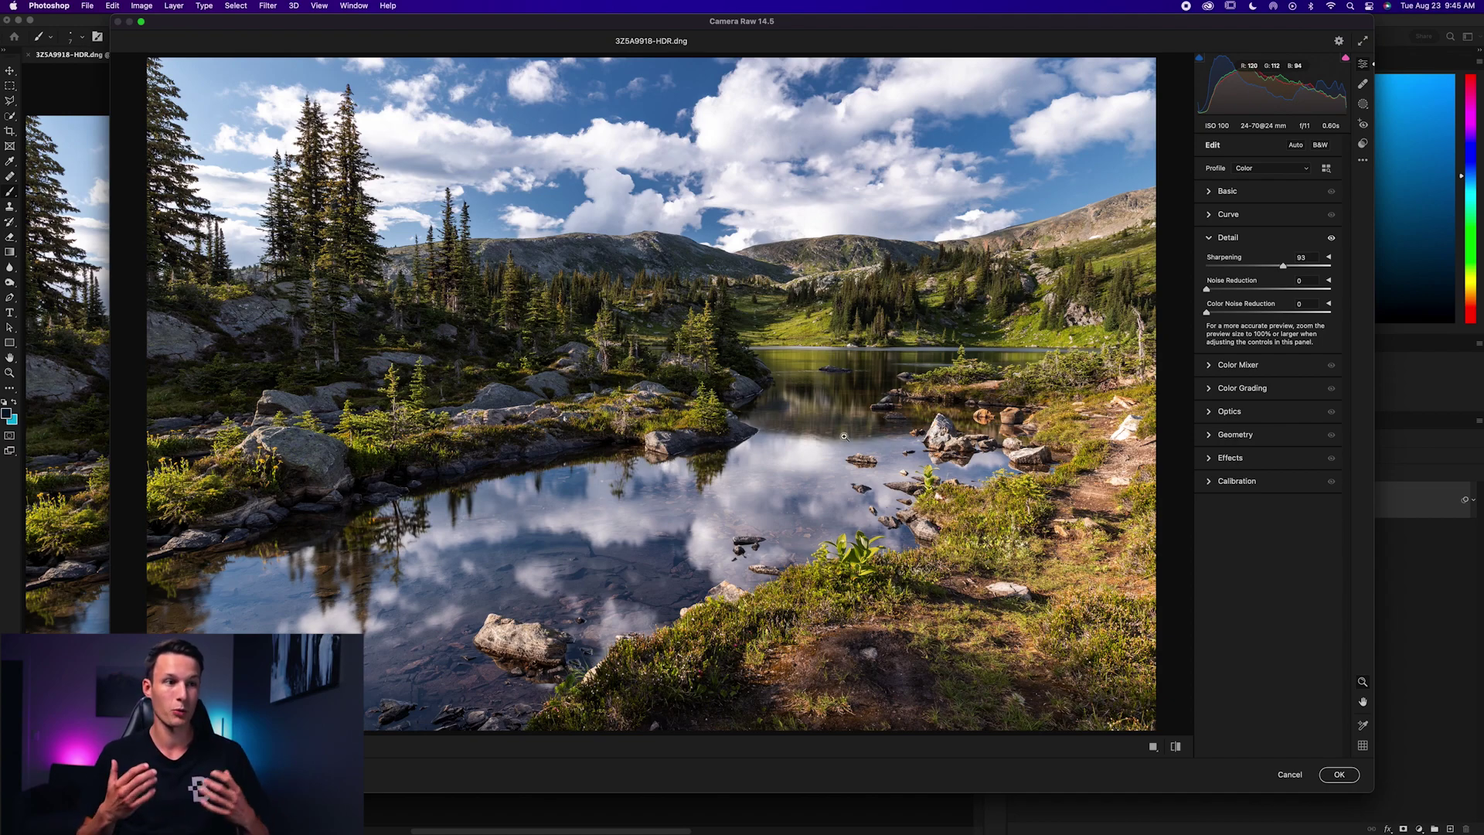
{"action": "left_click_drag", "start_coordinate": [844, 437], "coordinate": [843, 435]}
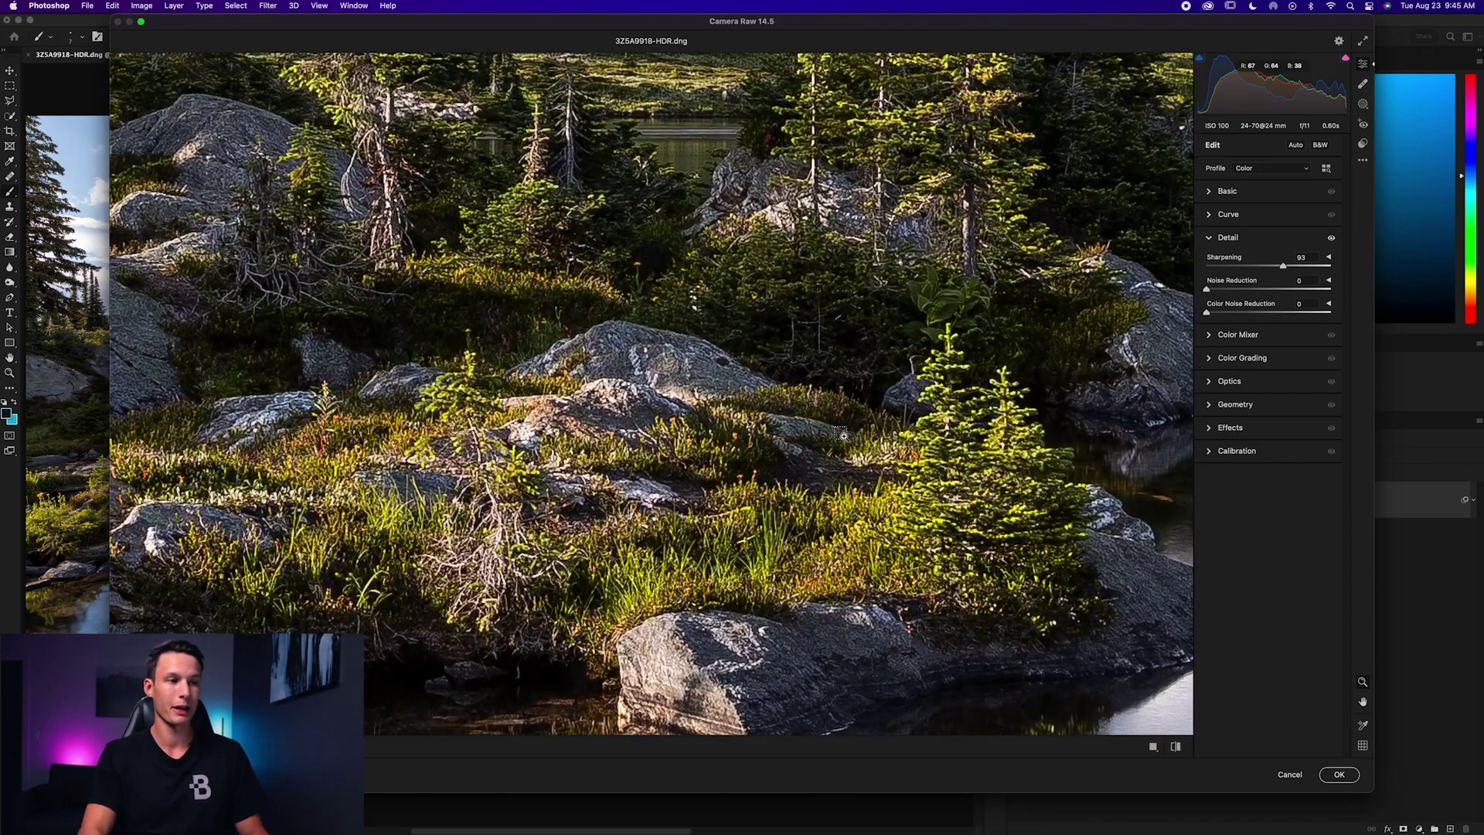
{"action": "scroll", "coordinate": [843, 435], "scroll_direction": "up", "scroll_amount": 3}
{"action": "scroll", "coordinate": [843, 435], "scroll_direction": "right", "scroll_amount": 3}
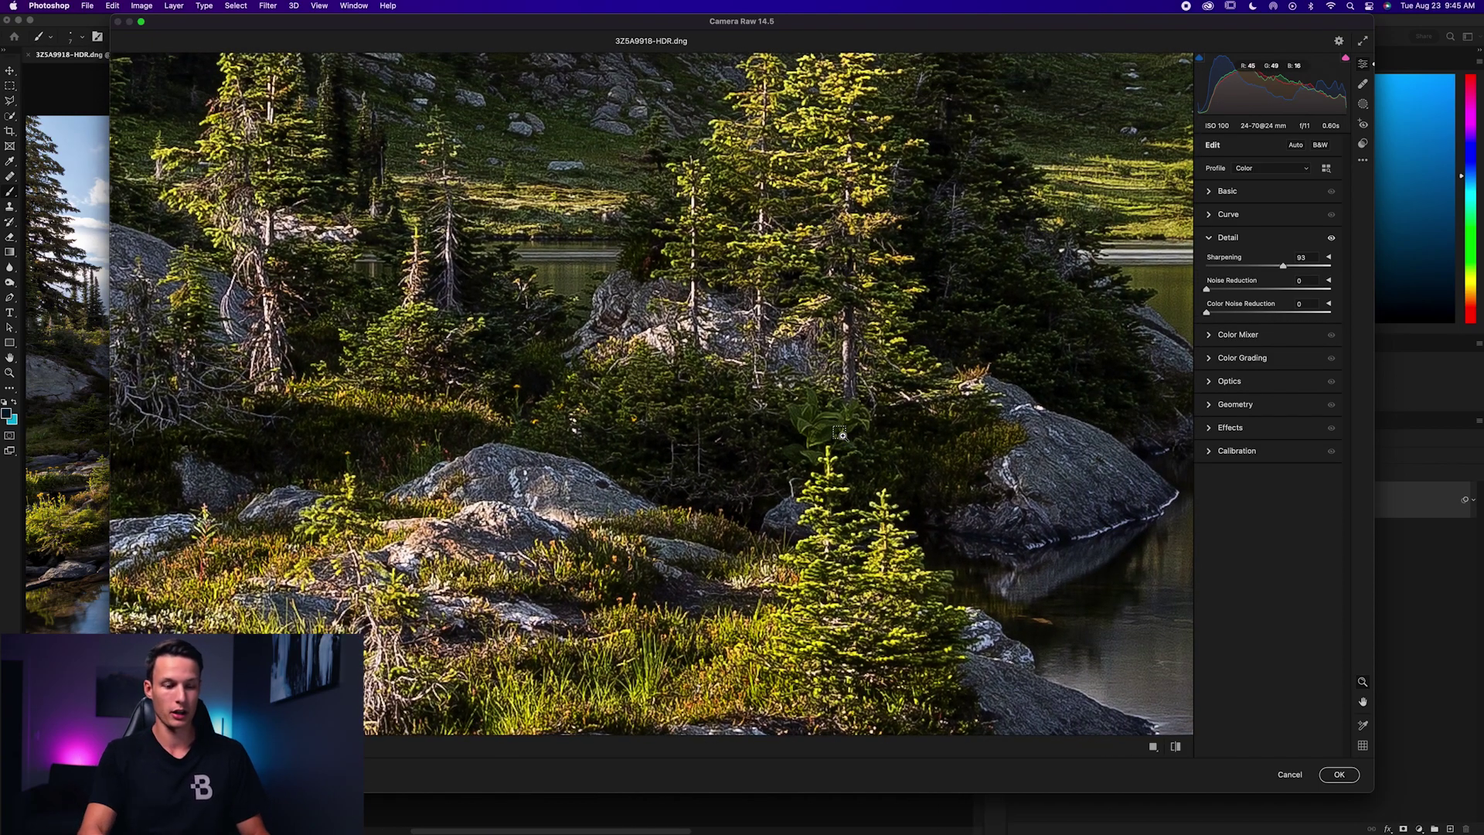
{"action": "left_click_drag", "start_coordinate": [843, 435], "coordinate": [838, 434]}
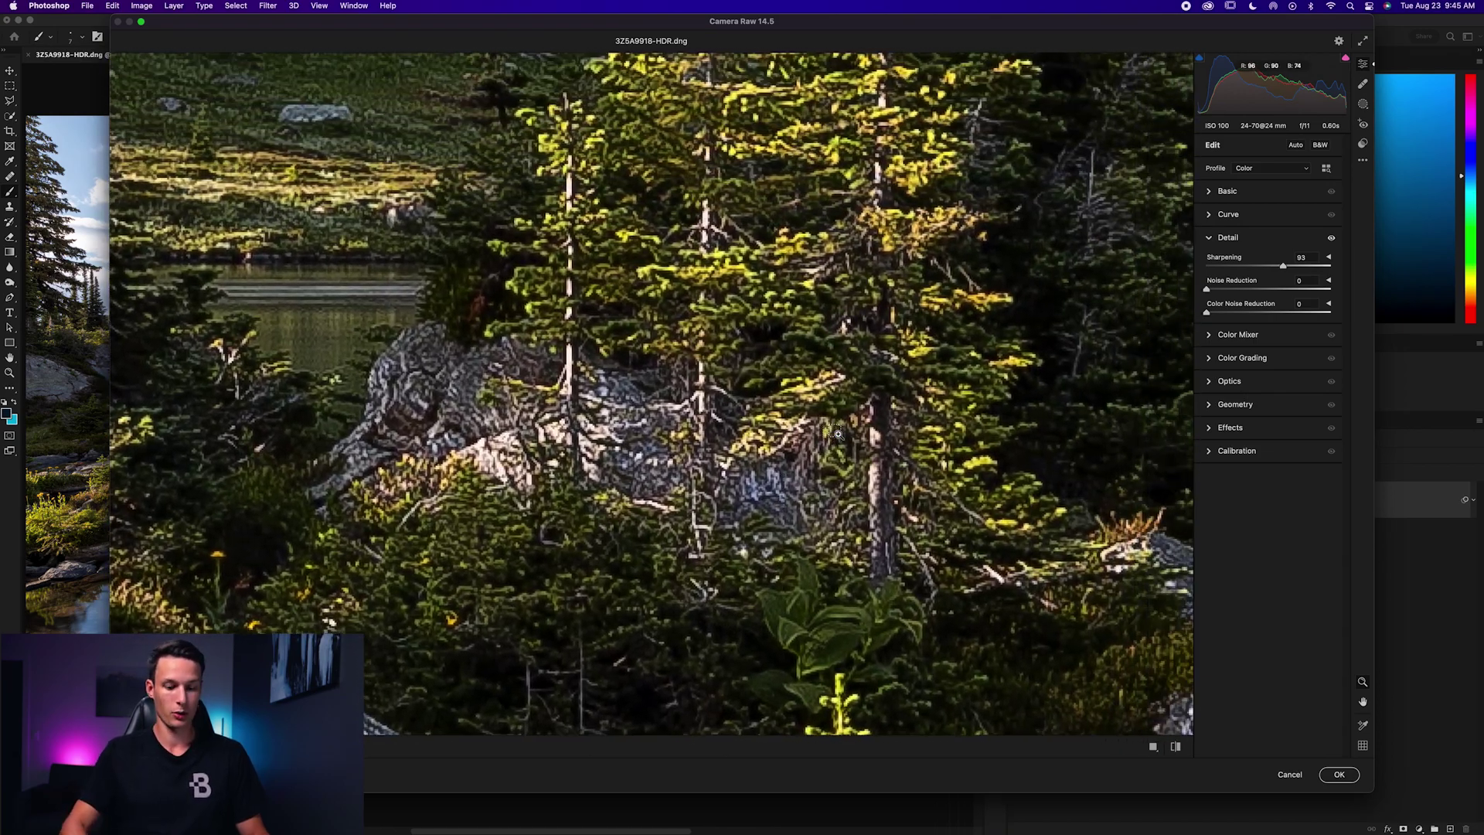
{"action": "scroll", "coordinate": [838, 434], "scroll_direction": "down", "scroll_amount": 5}
{"action": "scroll", "coordinate": [838, 434], "scroll_direction": "up", "scroll_amount": 5}
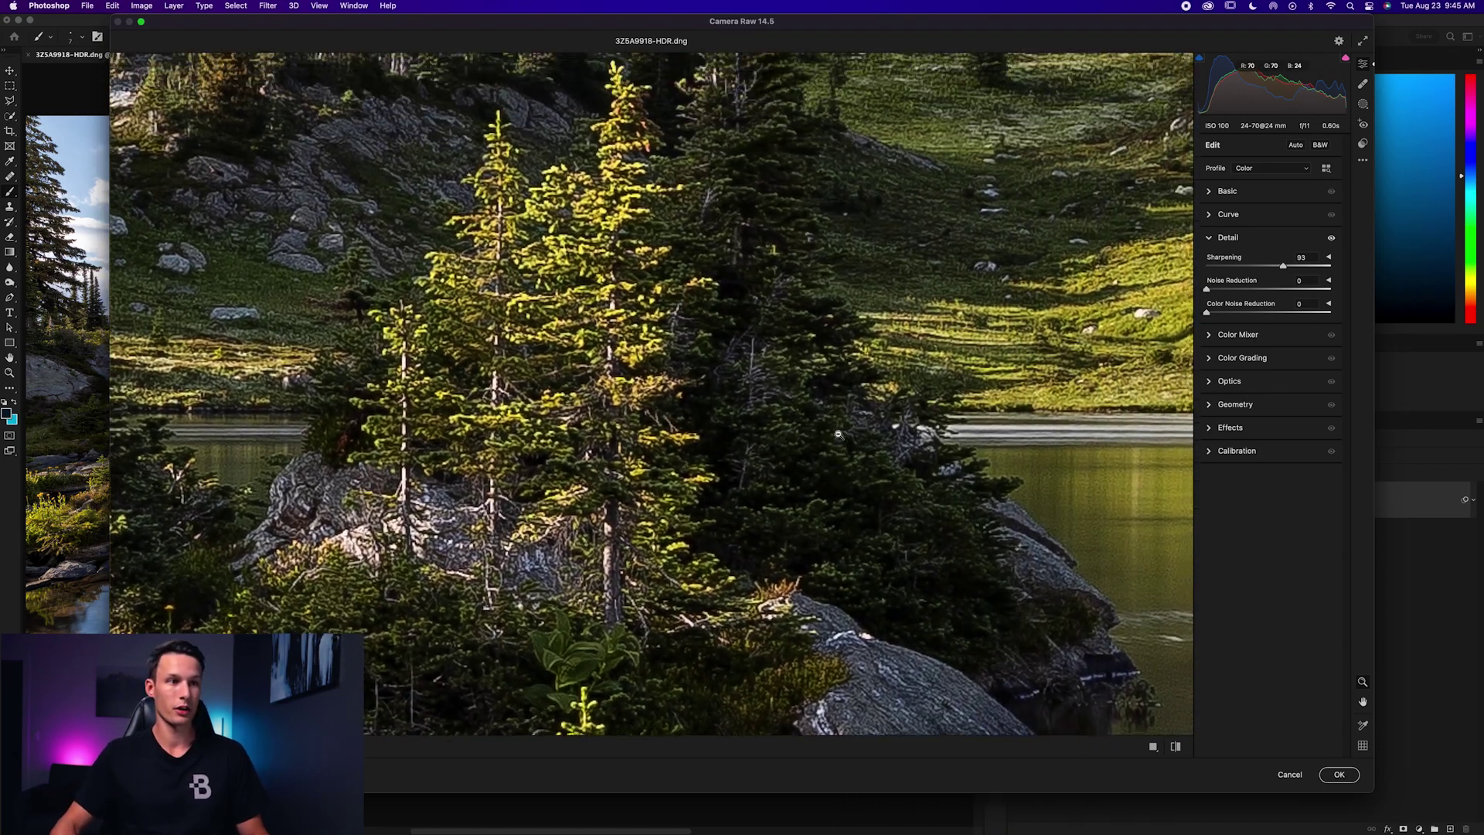
{"action": "scroll", "coordinate": [839, 434], "scroll_direction": "up", "scroll_amount": 2}
Drop Sharpening to 0 for comparison, then push it to the maximum of 150
{"action": "left_click_drag", "start_coordinate": [1283, 268], "coordinate": [1074, 266]}
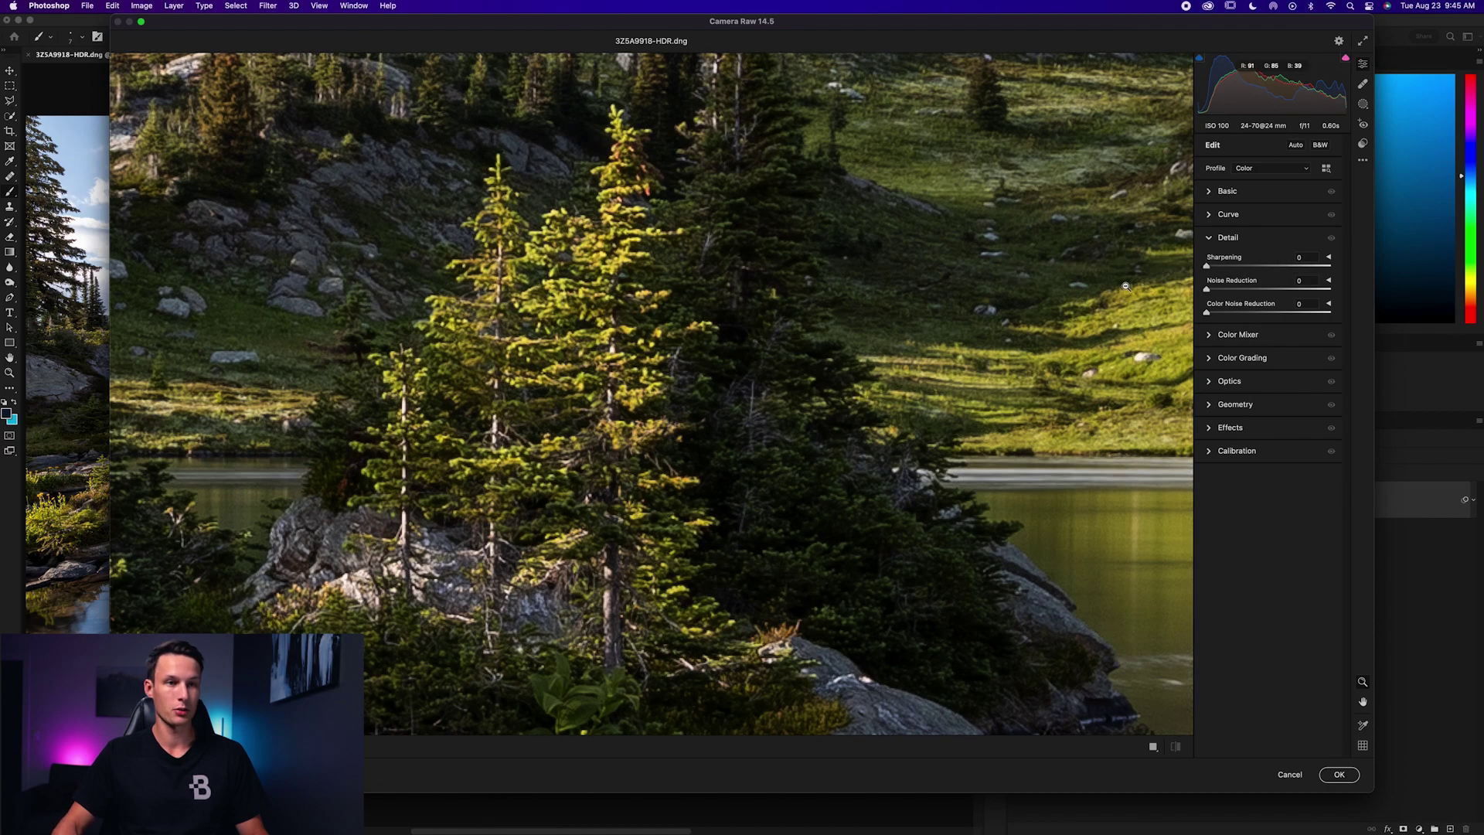
{"action": "left_click_drag", "start_coordinate": [1206, 265], "coordinate": [1343, 269]}
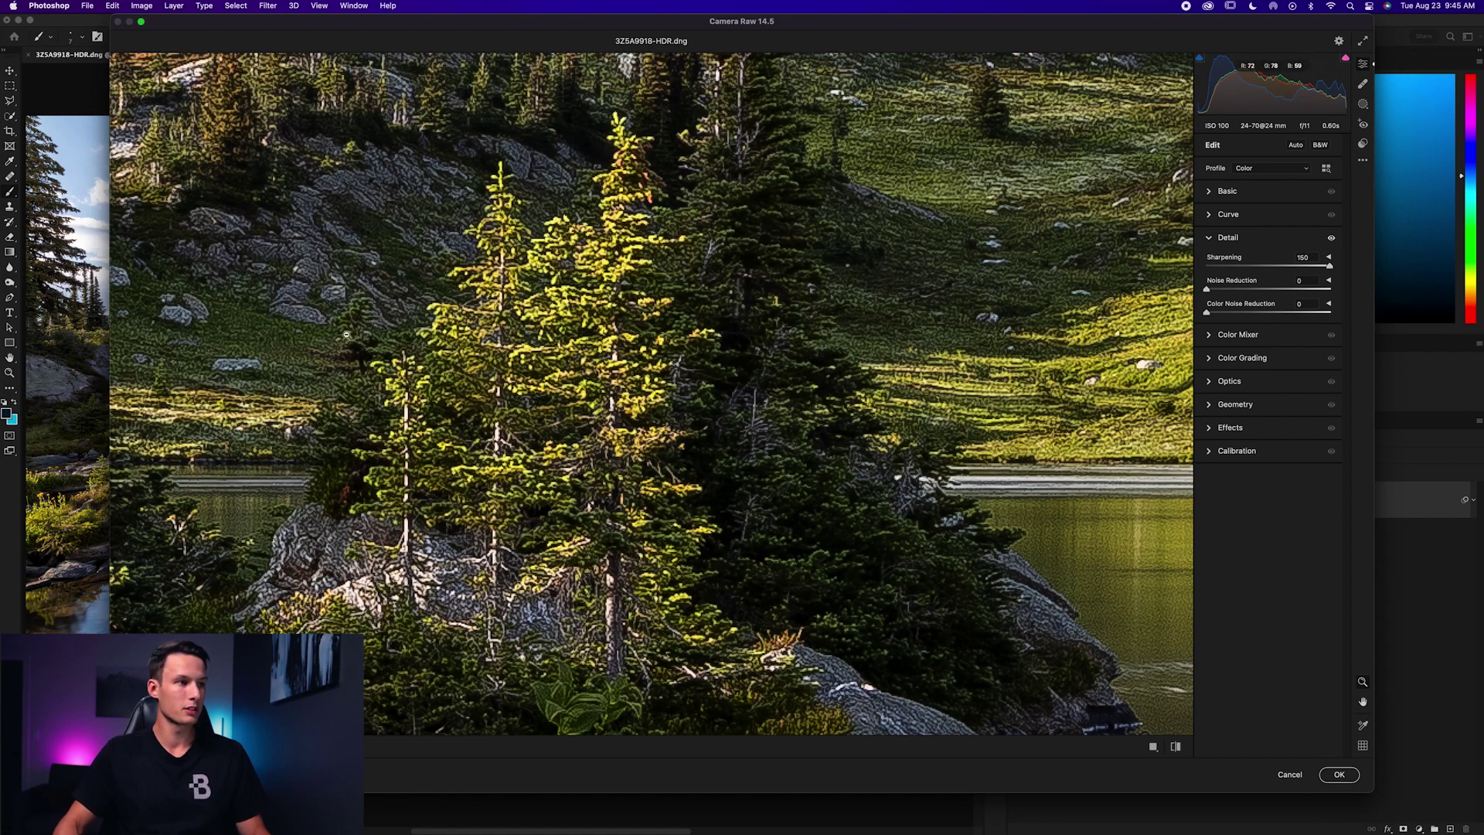
{"action": "scroll", "coordinate": [1069, 388], "scroll_direction": "right", "scroll_amount": 10}
{"action": "scroll", "coordinate": [1069, 389], "scroll_direction": "down", "scroll_amount": 5}
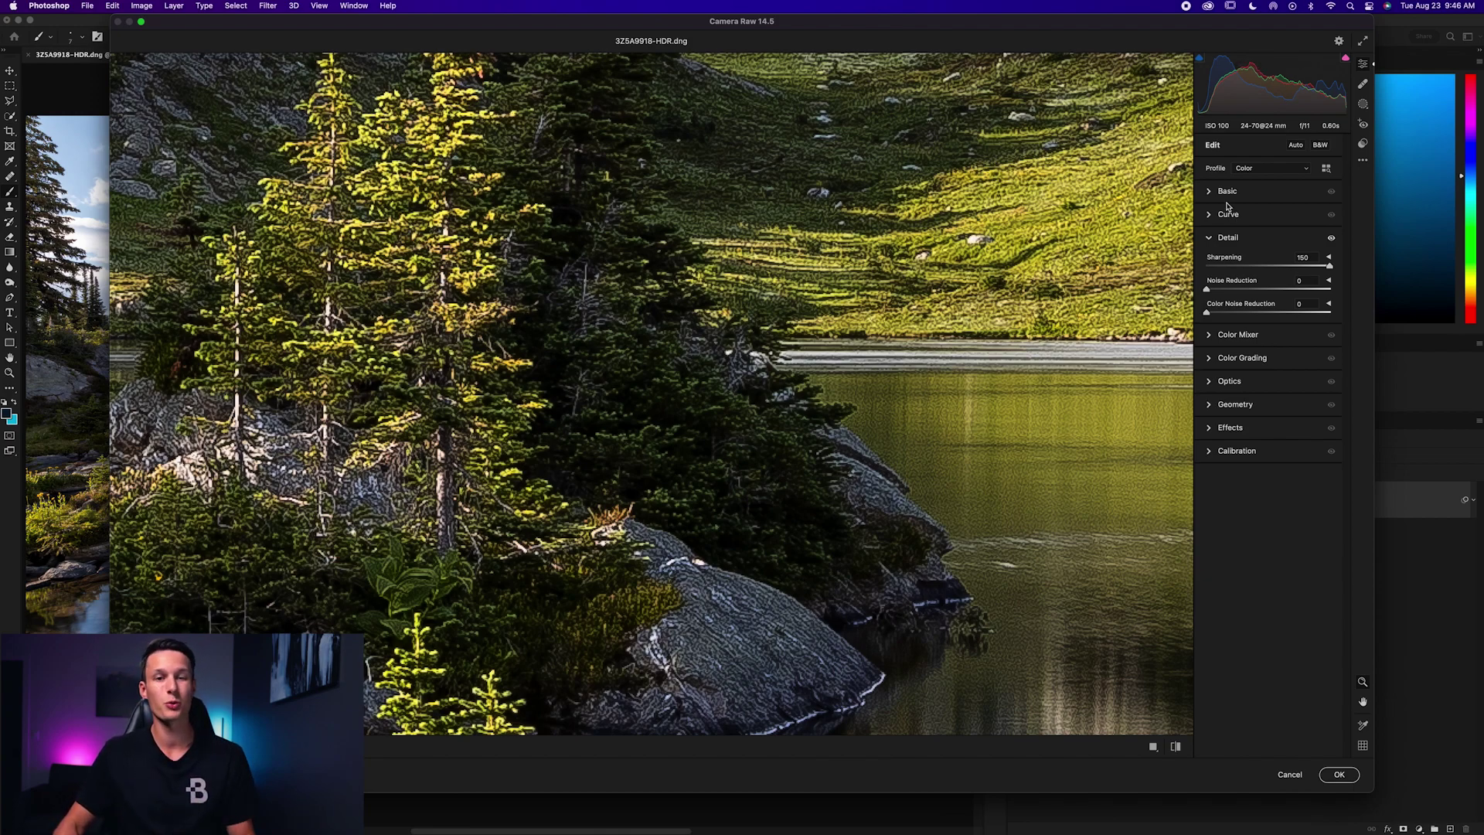
Reset Sharpening to 0, bring it back to a moderate amount, and pan the preview
{"action": "left_click_drag", "start_coordinate": [1329, 266], "coordinate": [1115, 251]}
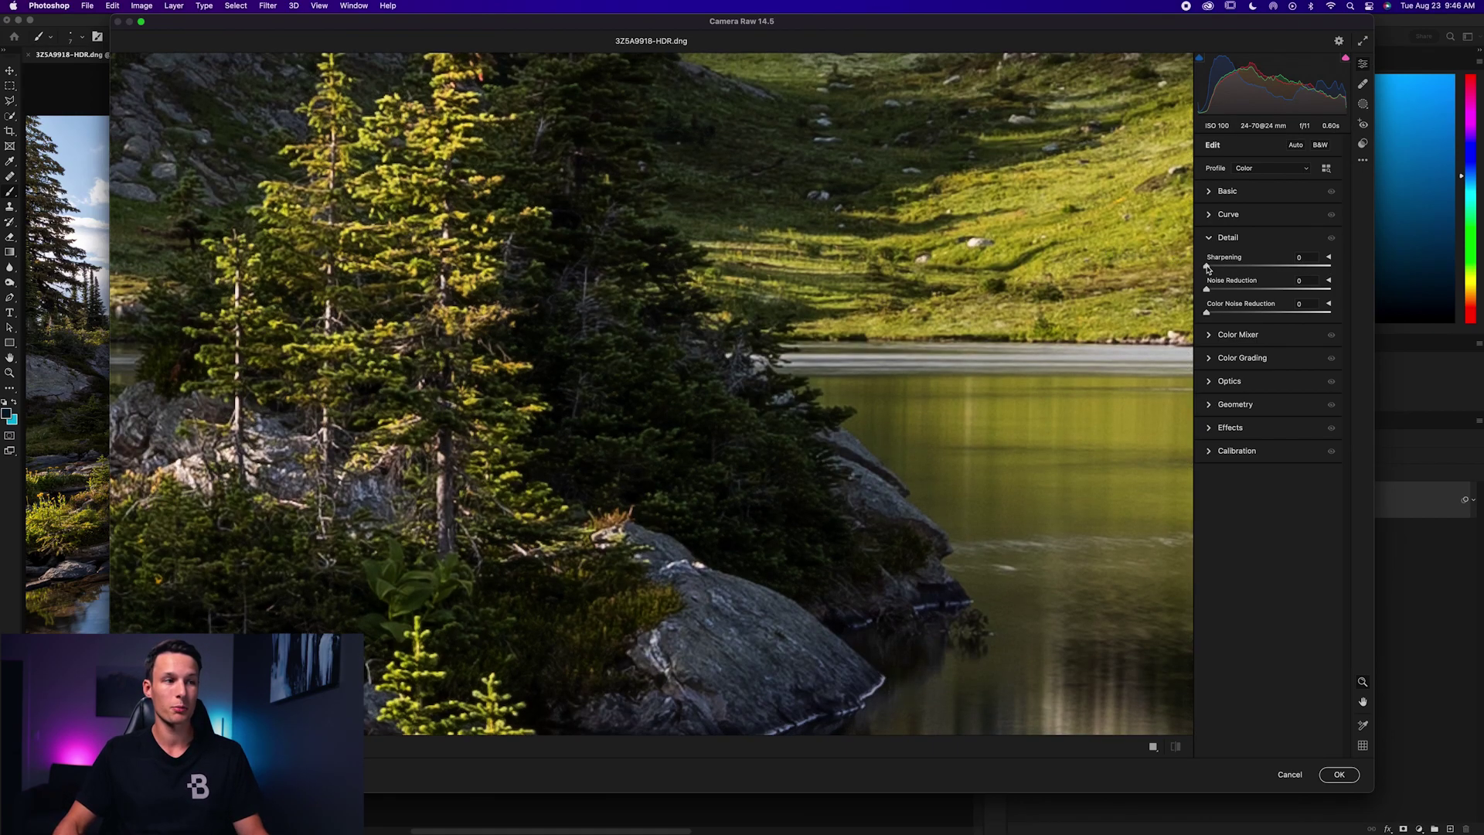
{"action": "left_click_drag", "start_coordinate": [1224, 268], "coordinate": [1244, 270]}
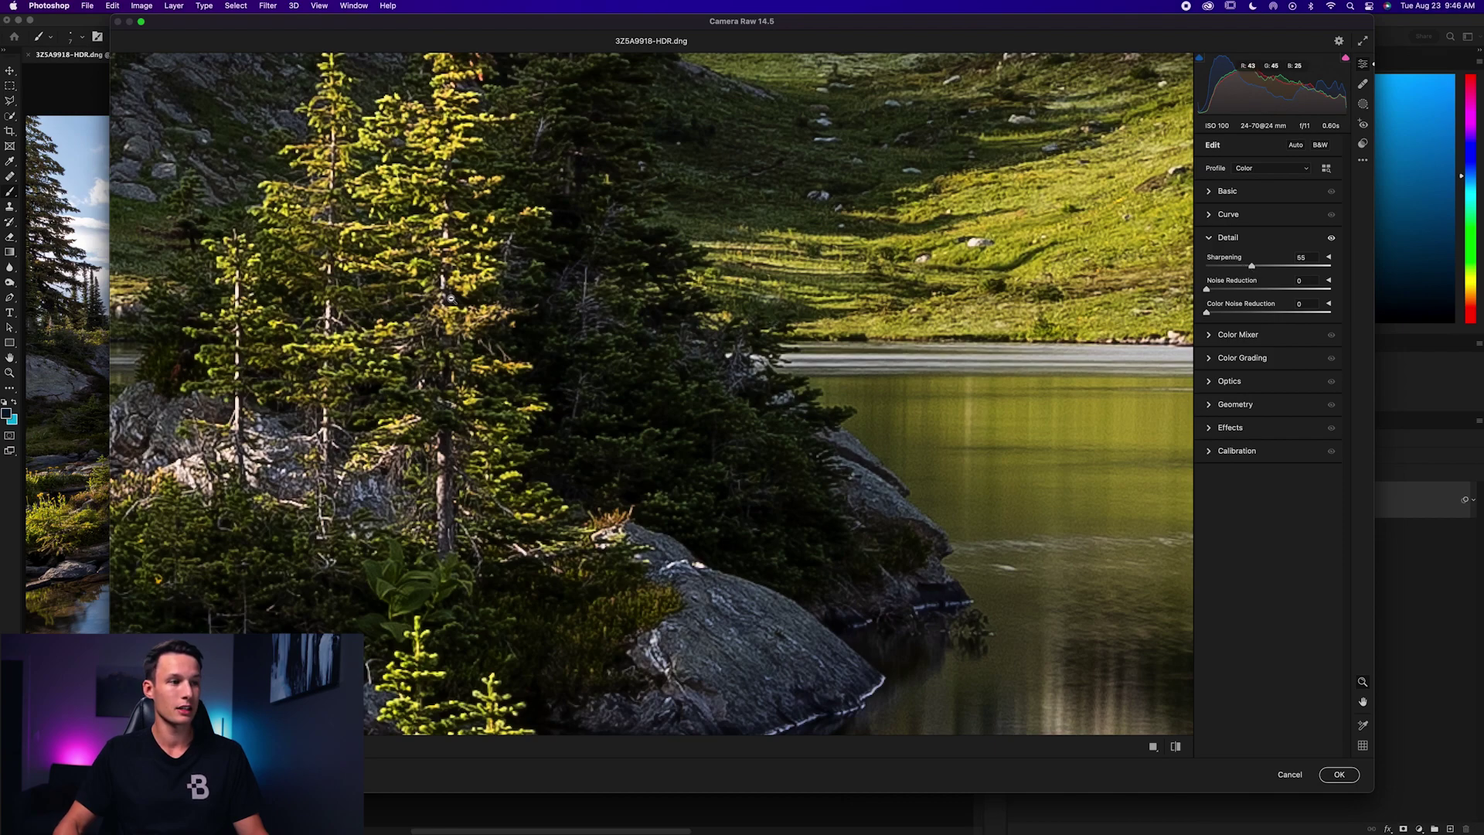
{"action": "left_click_drag", "start_coordinate": [603, 205], "coordinate": [589, 315]}
{"action": "scroll", "coordinate": [680, 408], "scroll_direction": "down", "scroll_amount": 5}
{"action": "scroll", "coordinate": [680, 408], "scroll_direction": "right", "scroll_amount": 5}
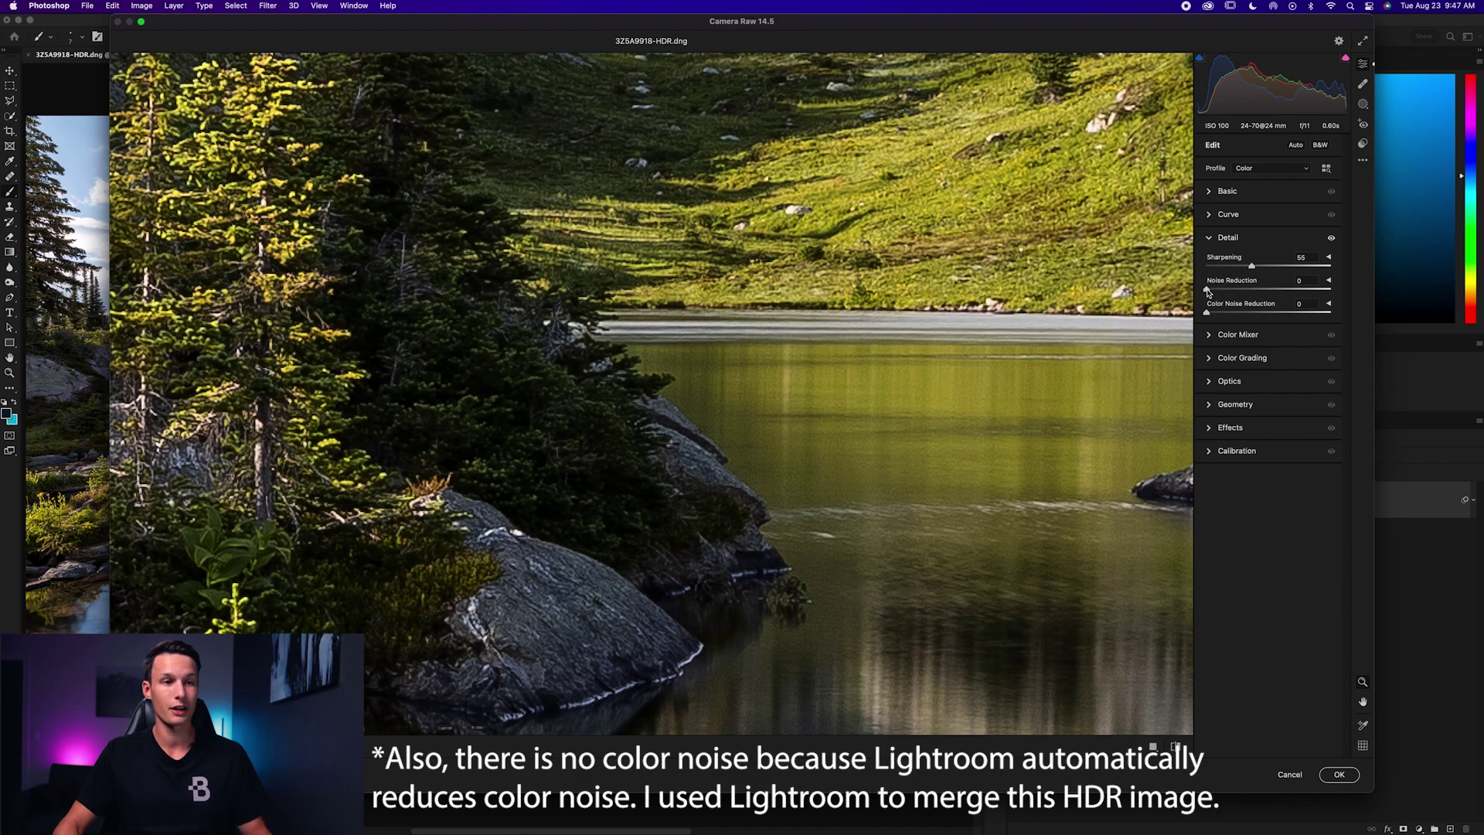
Compare Noise Reduction from none to heavy on the zoomed landscape preview
{"action": "left_click_drag", "start_coordinate": [1207, 292], "coordinate": [1237, 292]}
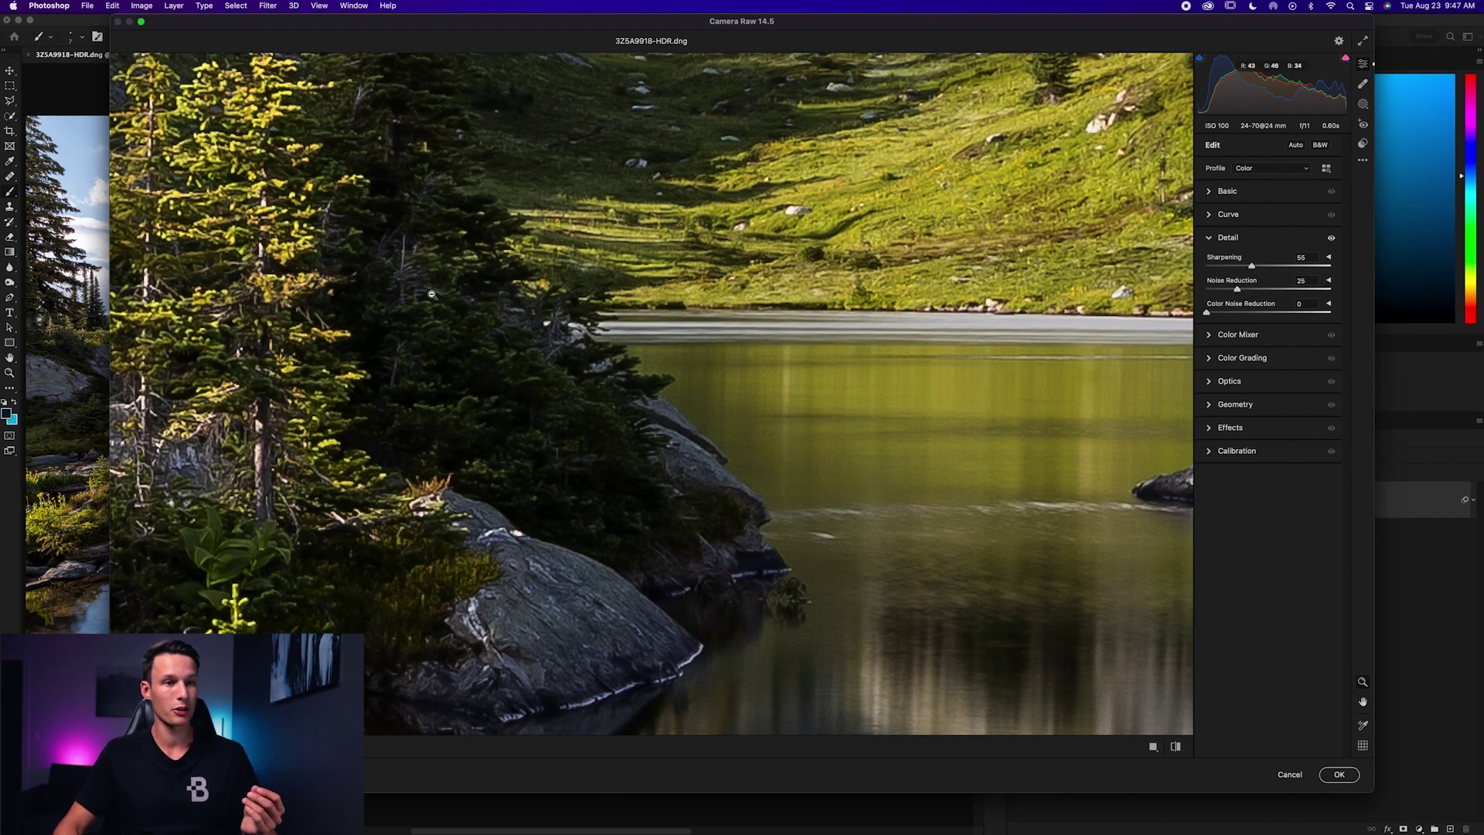
{"action": "scroll", "coordinate": [443, 302], "scroll_direction": "up", "scroll_amount": 5}
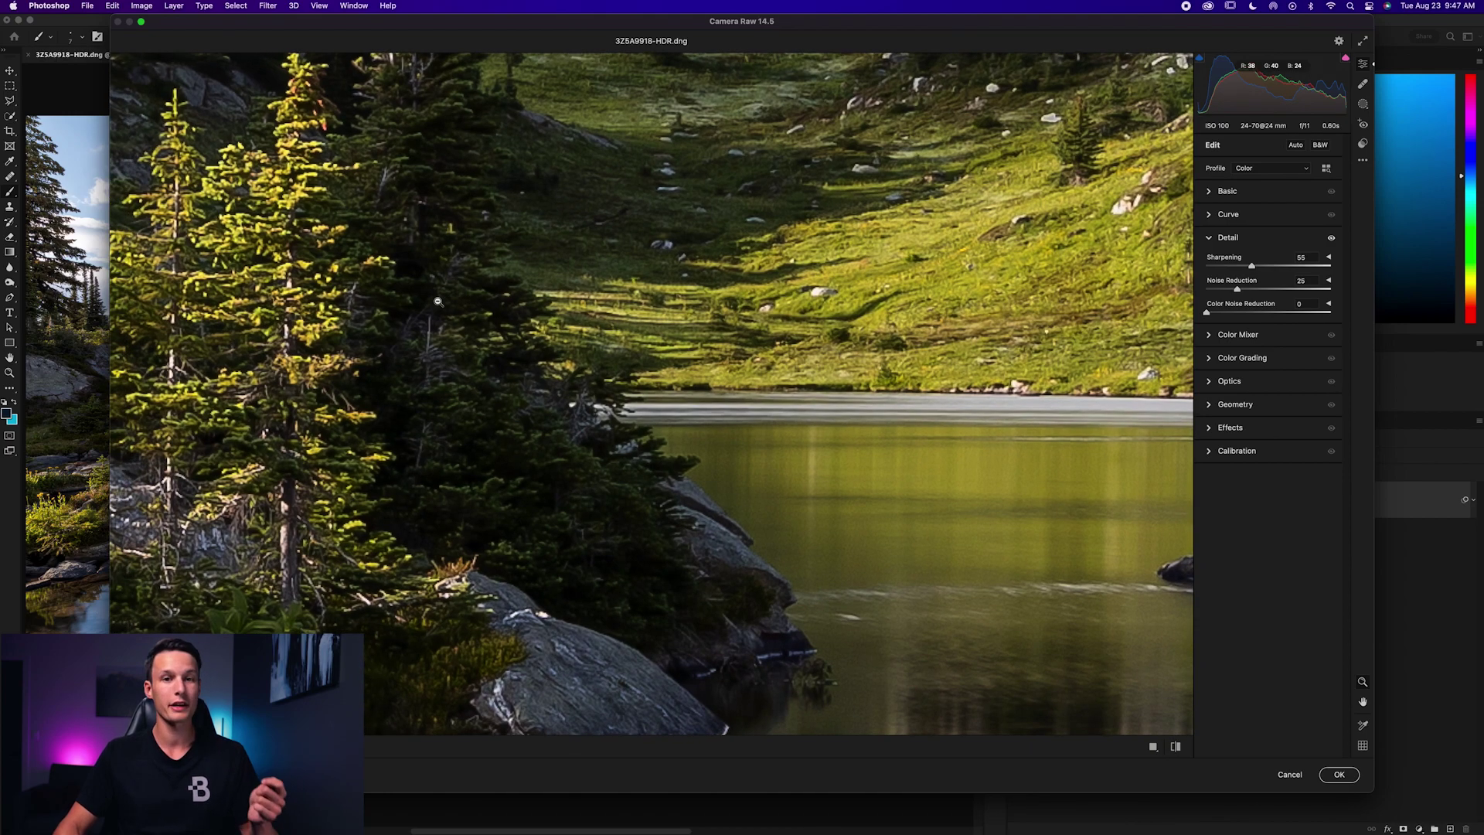
{"action": "scroll", "coordinate": [440, 301], "scroll_direction": "left", "scroll_amount": 3}
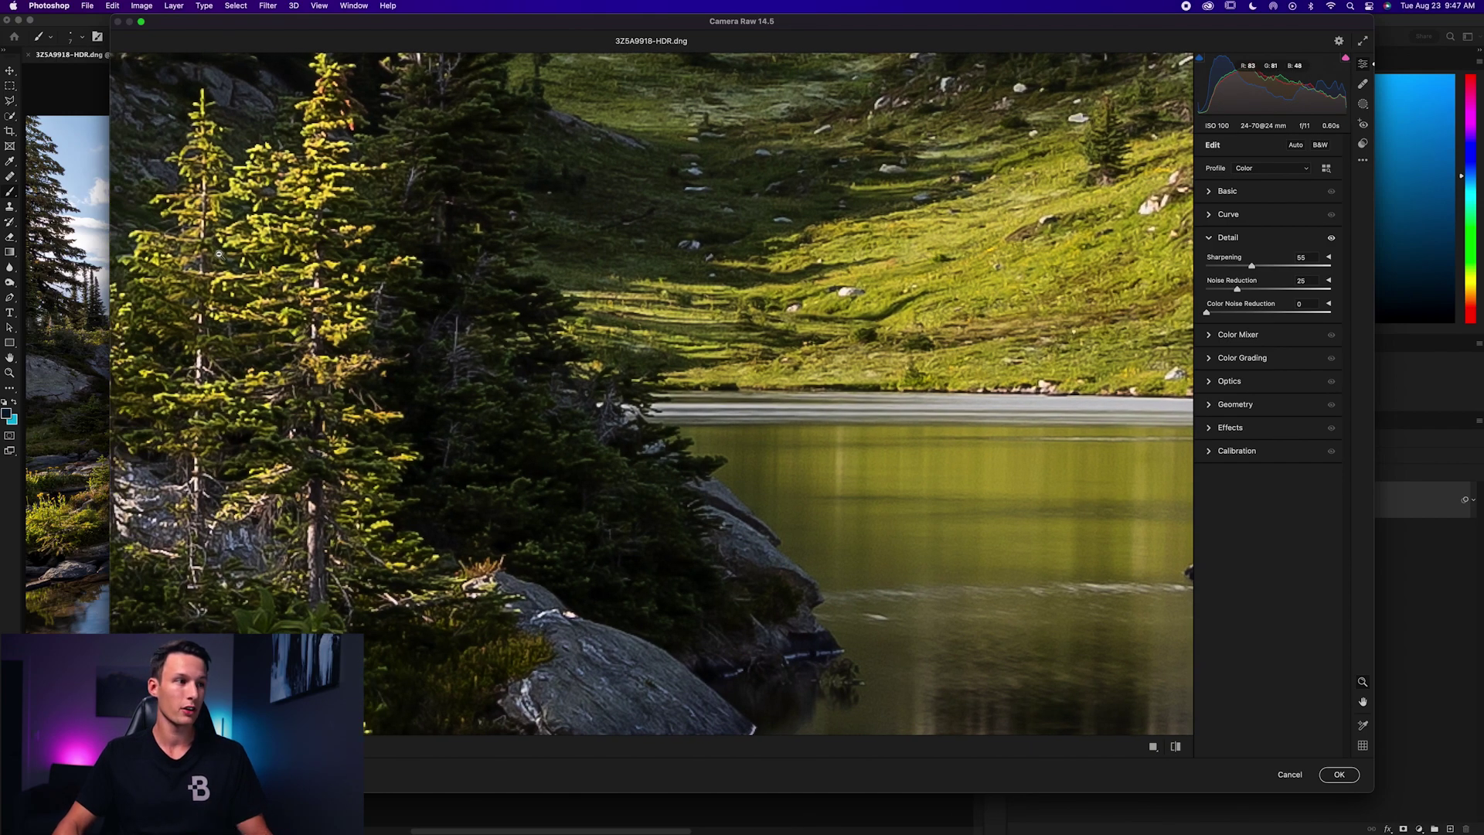
{"action": "left_click_drag", "start_coordinate": [1144, 289], "coordinate": [569, 288]}
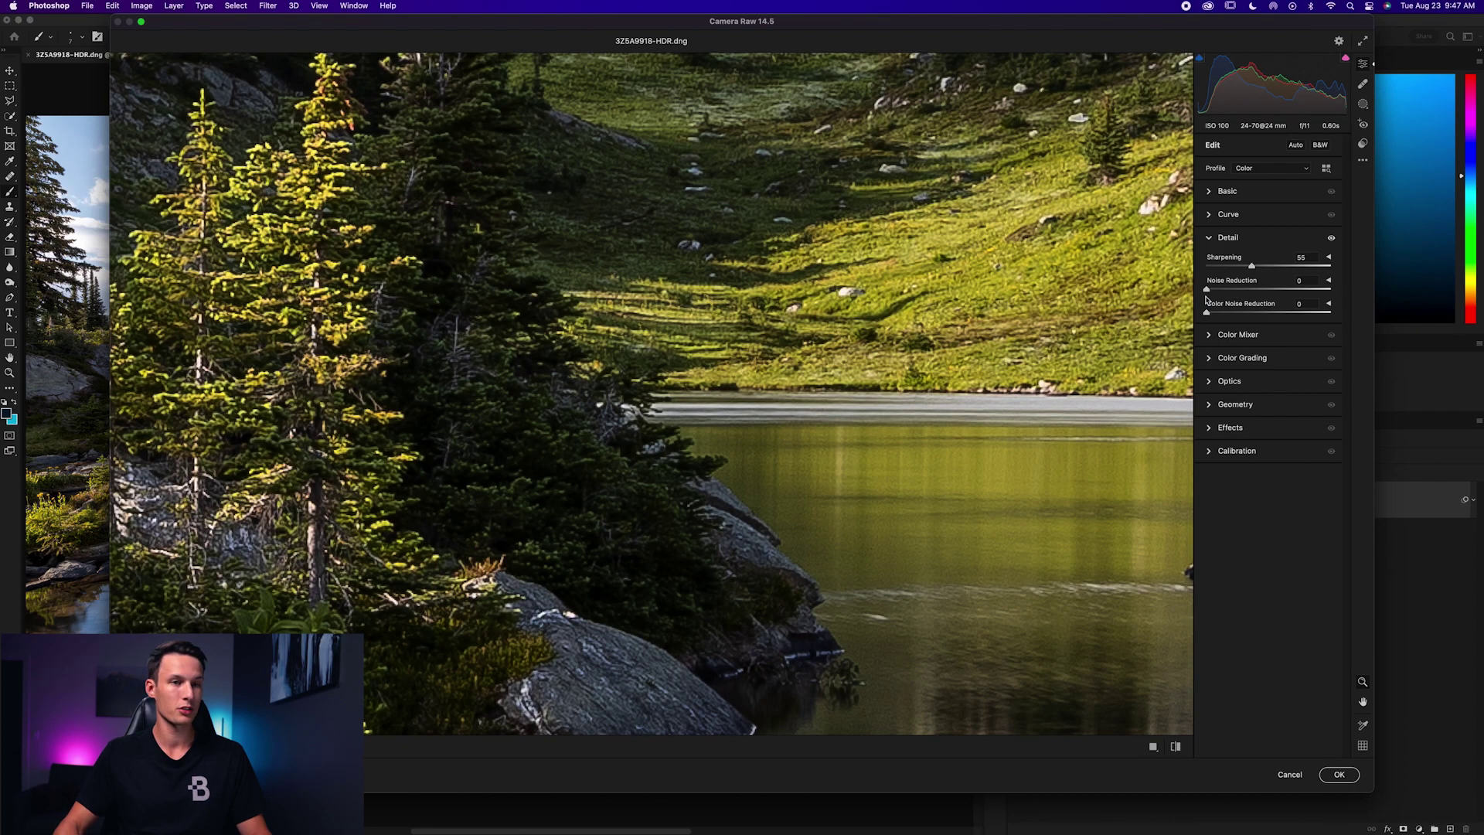
{"action": "left_click_drag", "start_coordinate": [1234, 293], "coordinate": [1325, 292]}
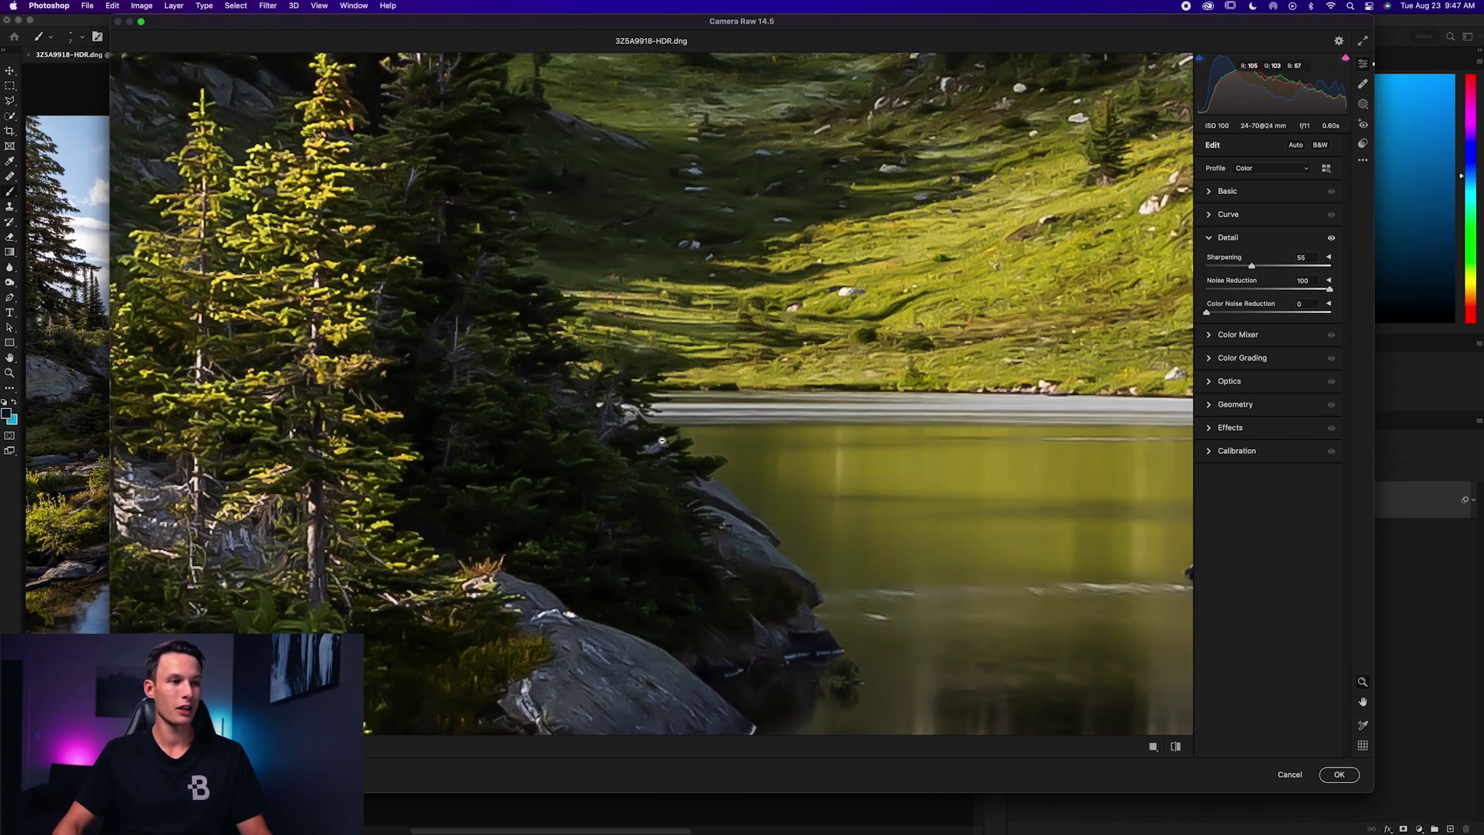
Reset Noise Reduction to 0, then set it to a light 23
{"action": "scroll", "coordinate": [436, 468], "scroll_direction": "left", "scroll_amount": 3}
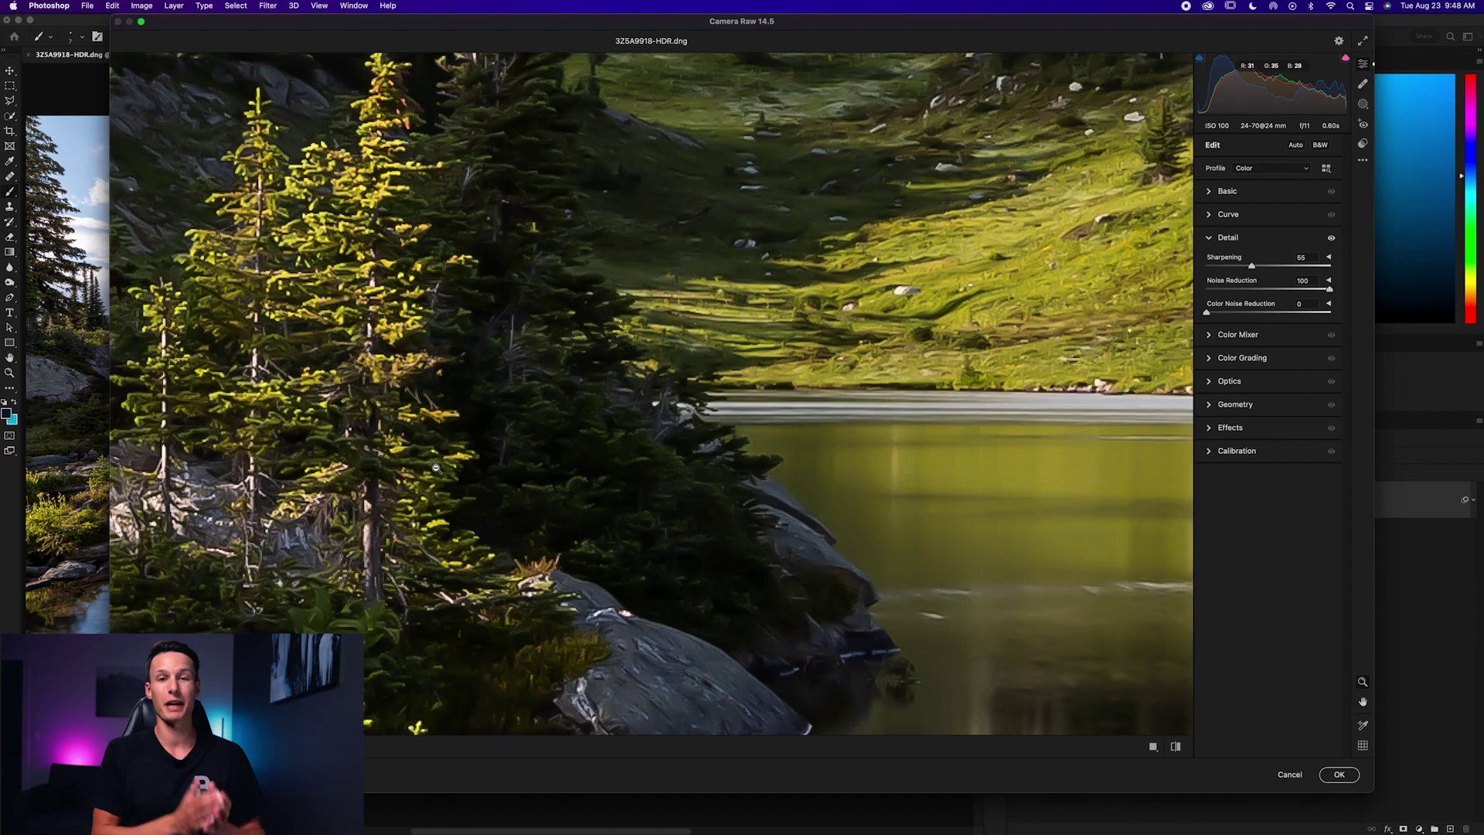
{"action": "scroll", "coordinate": [436, 467], "scroll_direction": "up", "scroll_amount": 2}
{"action": "scroll", "coordinate": [436, 468], "scroll_direction": "up", "scroll_amount": 1}
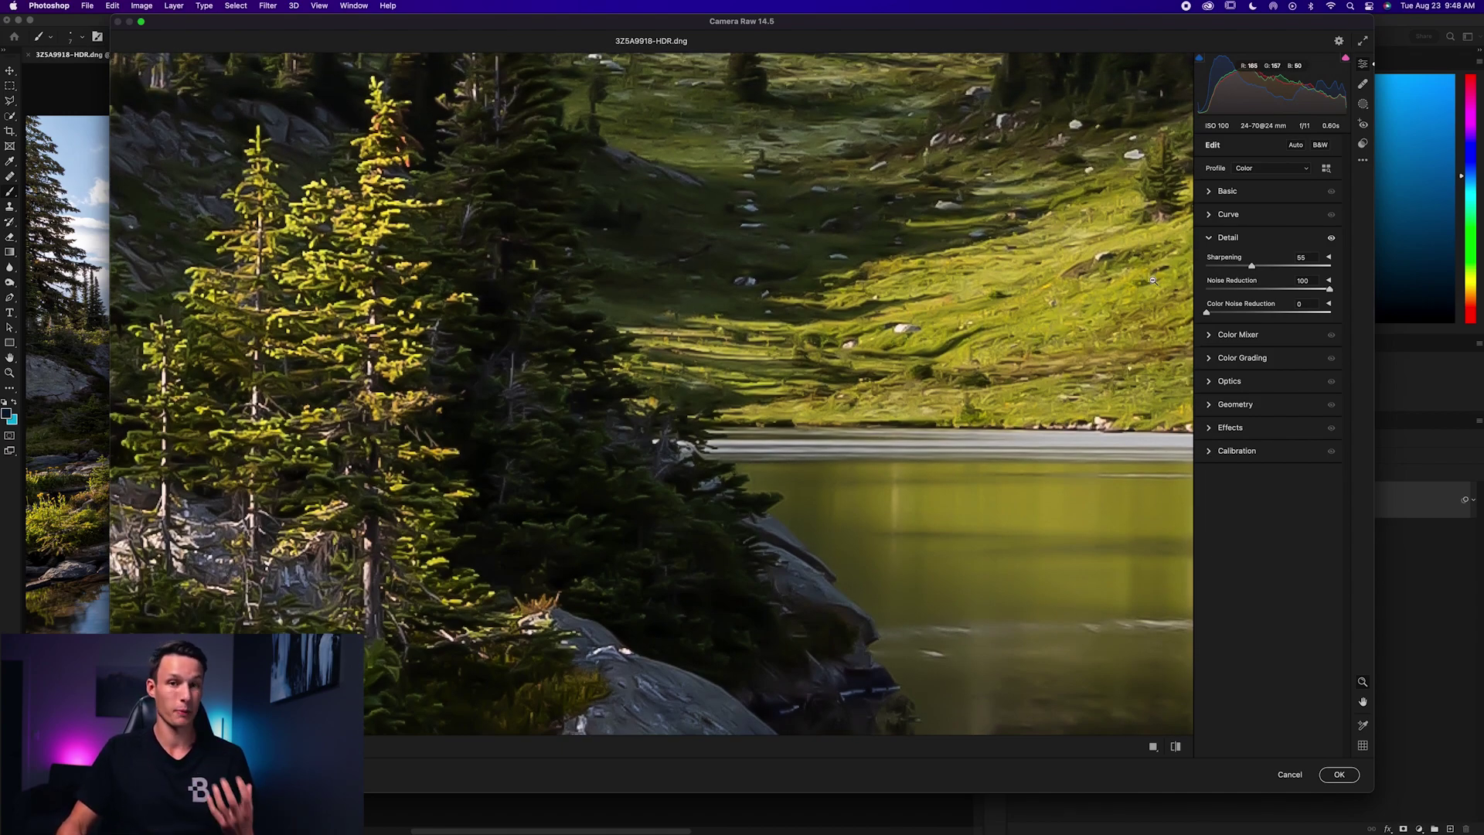
{"action": "double_click", "coordinate": [1329, 288]}
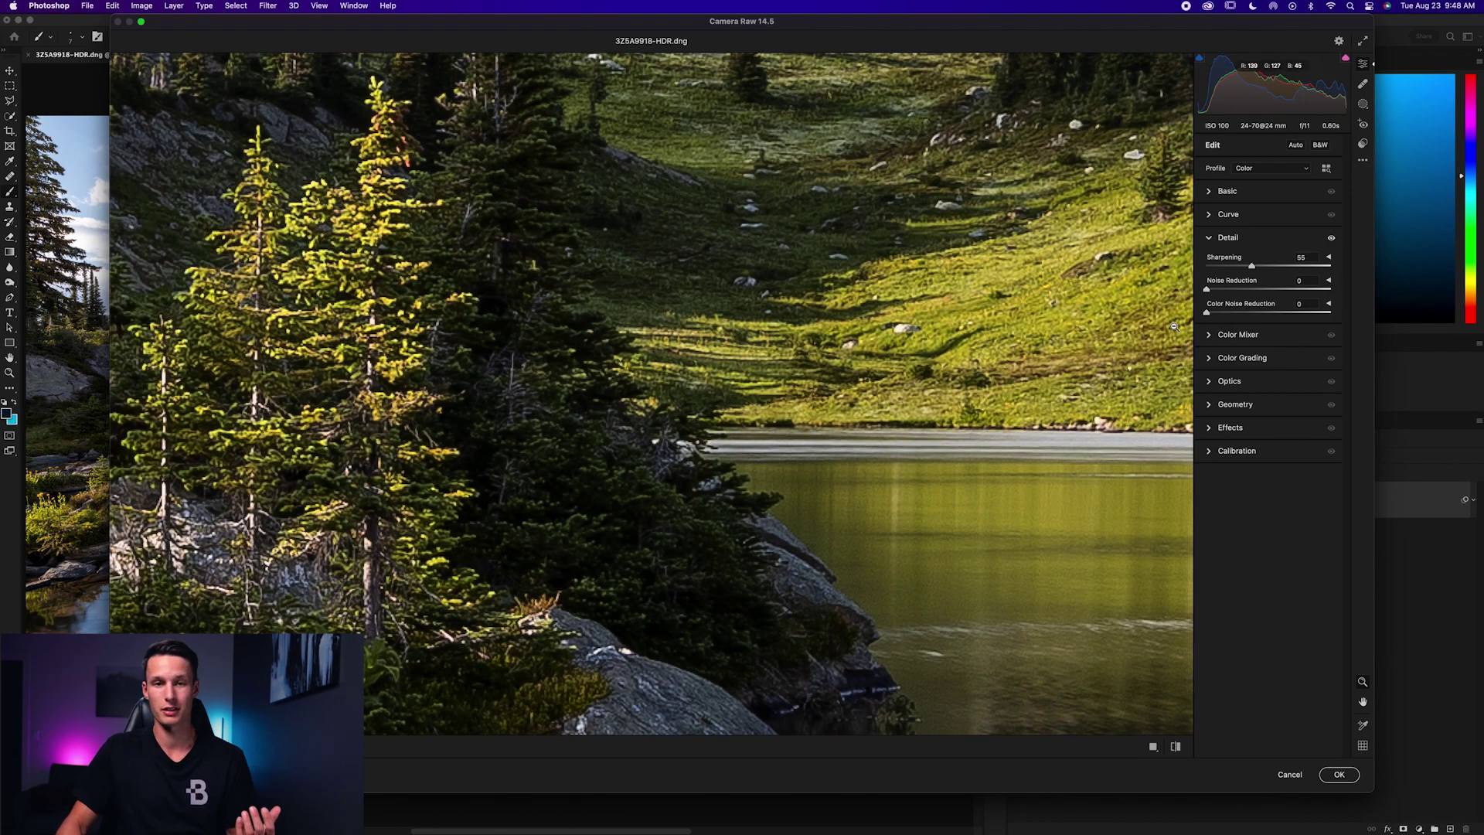
{"action": "left_click_drag", "start_coordinate": [1207, 289], "coordinate": [1235, 294]}
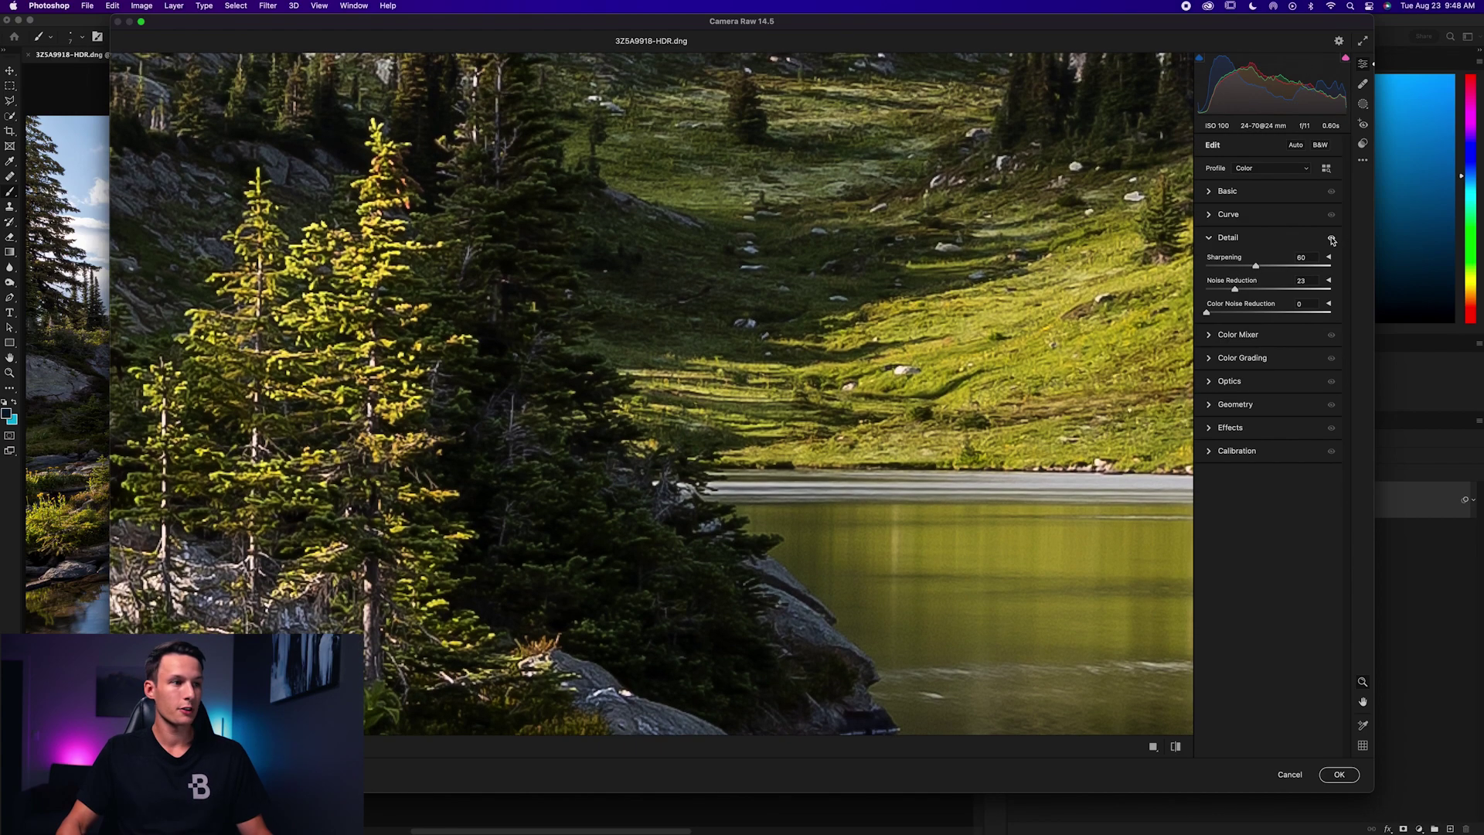
Compare the Detail settings on and off, fit the preview, and apply Camera Raw as a smart filter
{"action": "left_click", "coordinate": [1331, 239]}
{"action": "left_click", "coordinate": [1331, 239]}
{"action": "left_click", "coordinate": [1331, 239]}
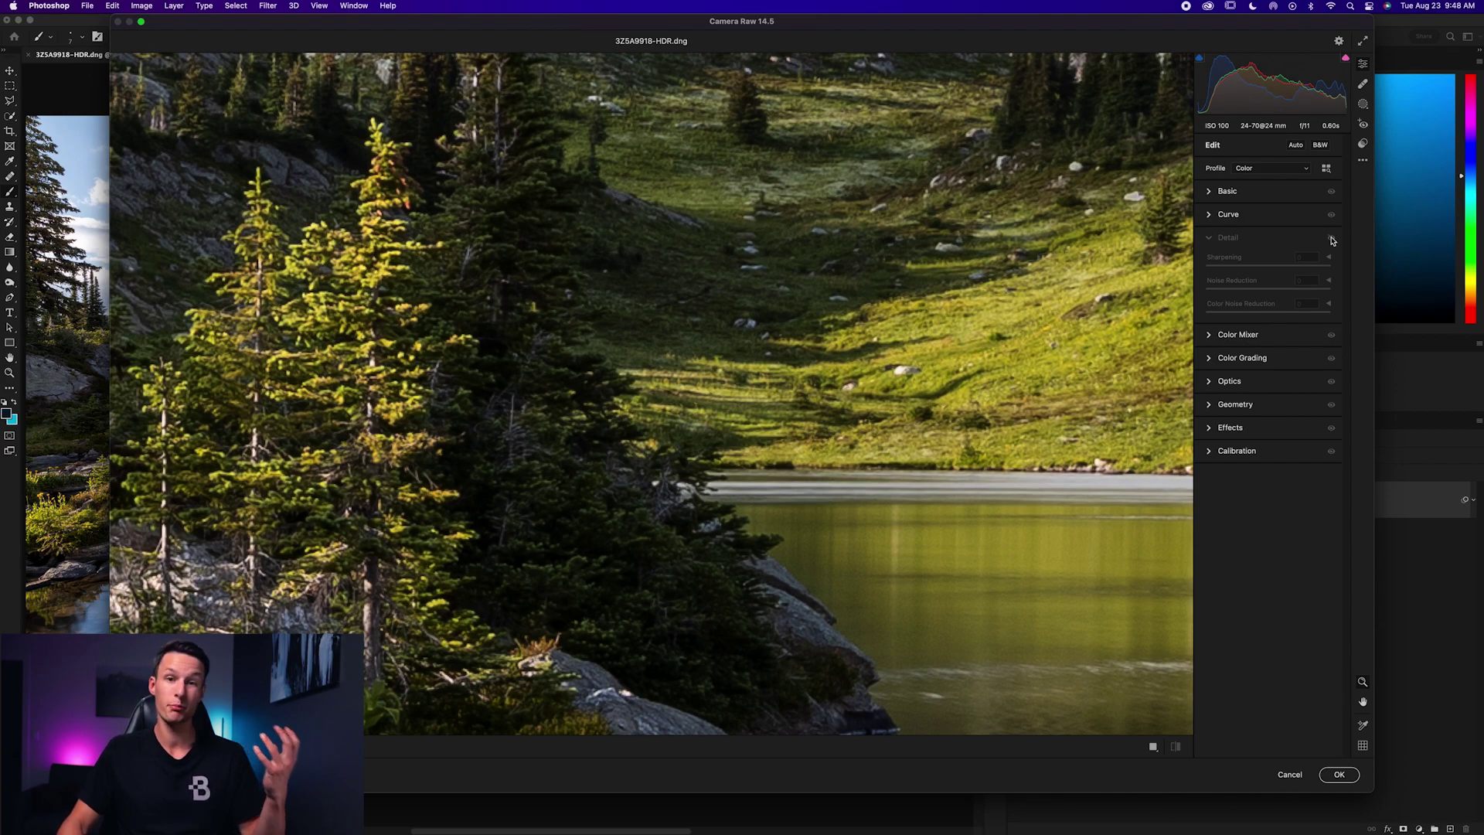
{"action": "left_click", "coordinate": [1330, 239]}
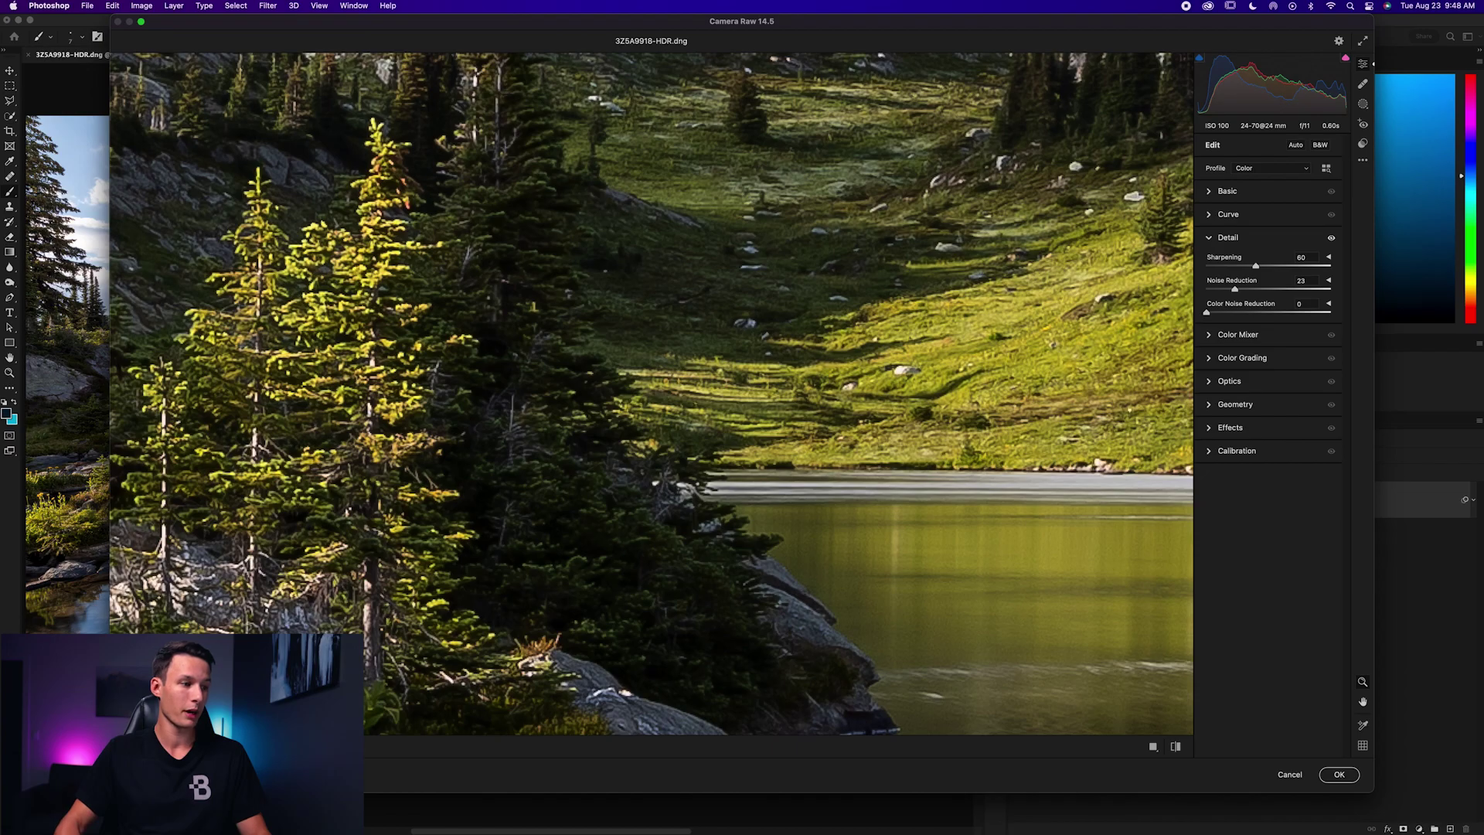
{"action": "left_click", "coordinate": [307, 632]}
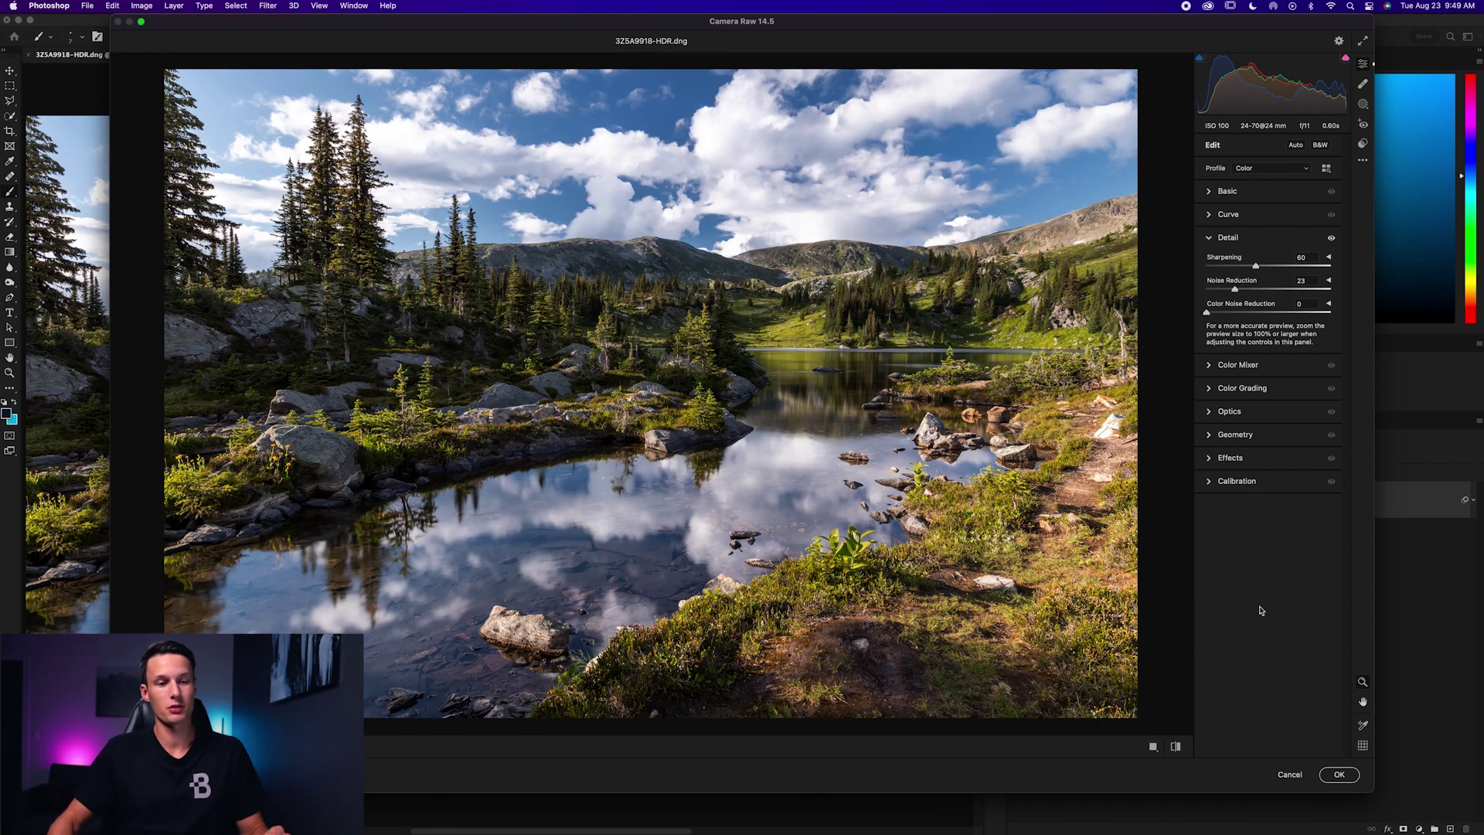
{"action": "left_click", "coordinate": [1339, 775]}
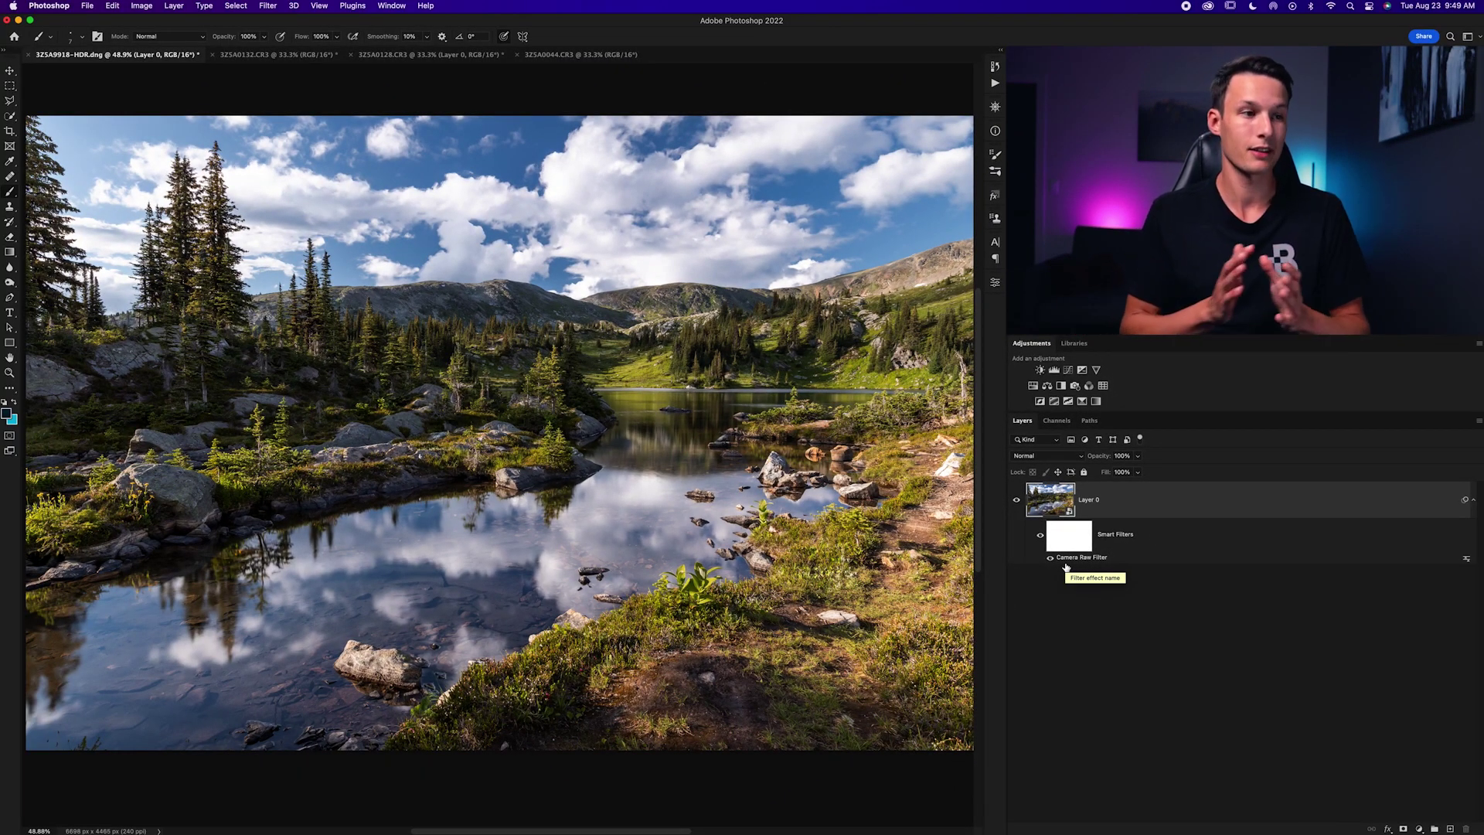
{"action": "key", "text": "super+1"}
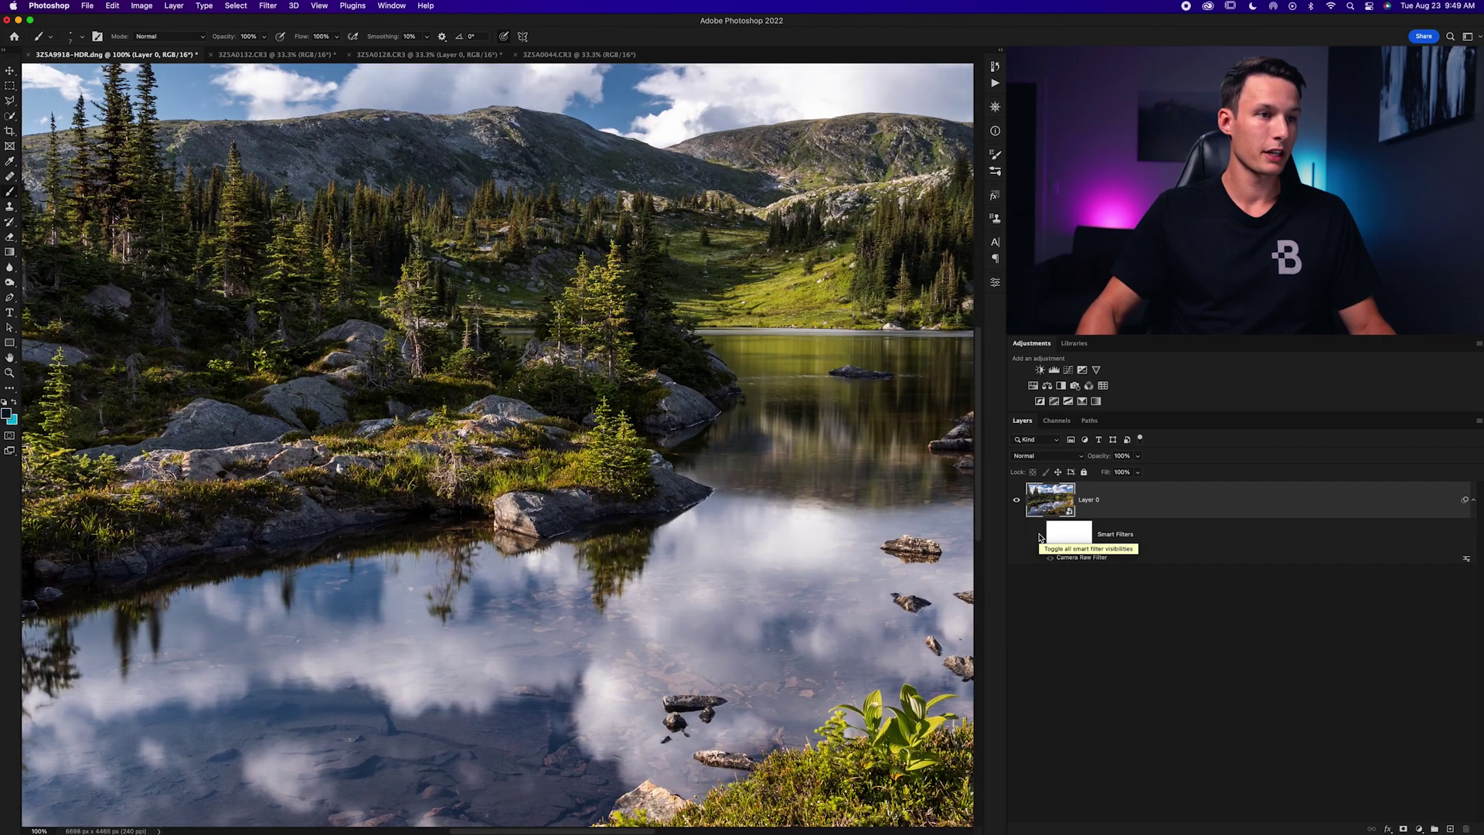
{"action": "left_click", "coordinate": [1040, 536]}
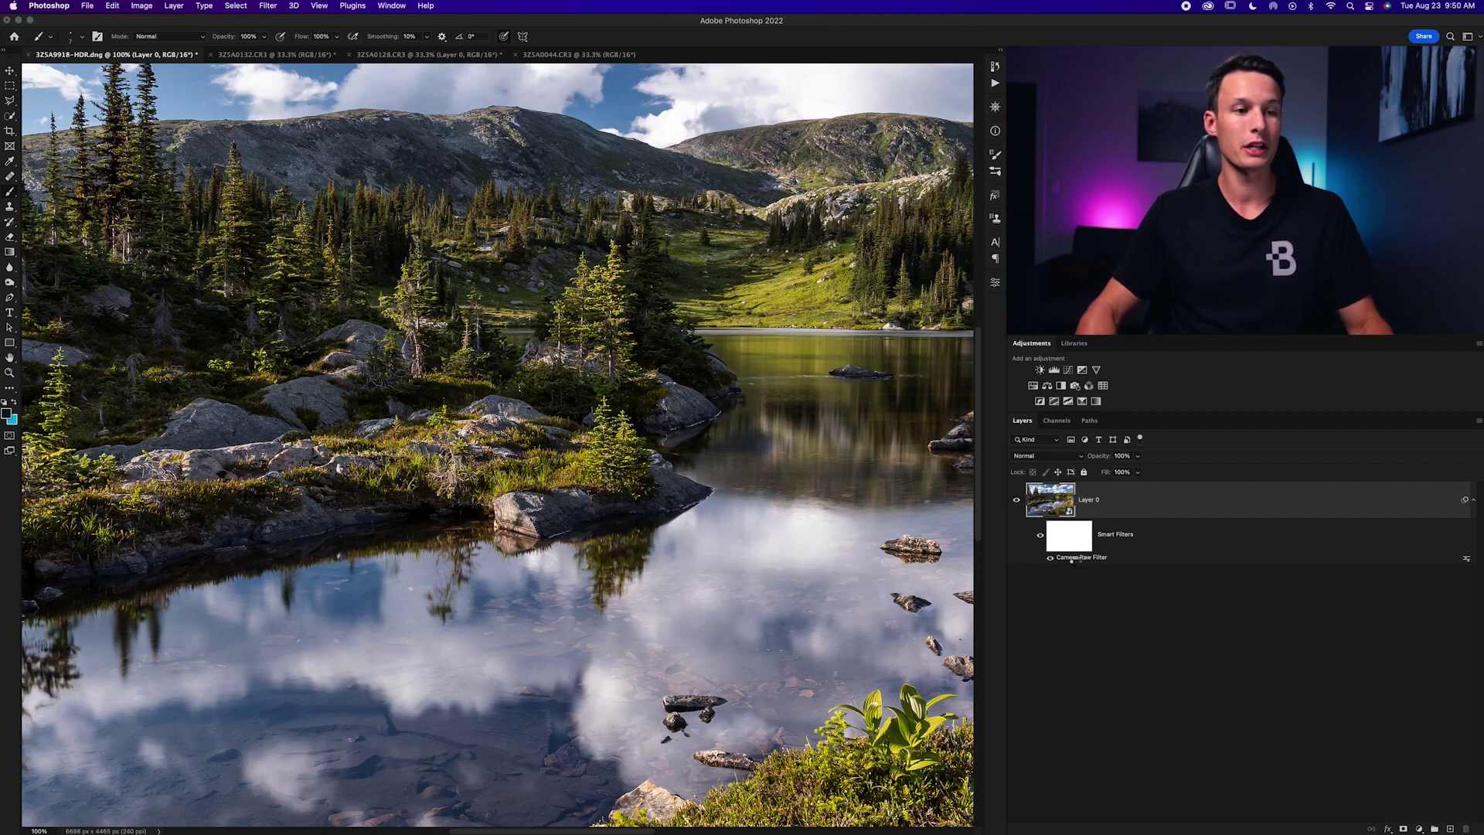
{"action": "double_click", "coordinate": [1070, 558]}
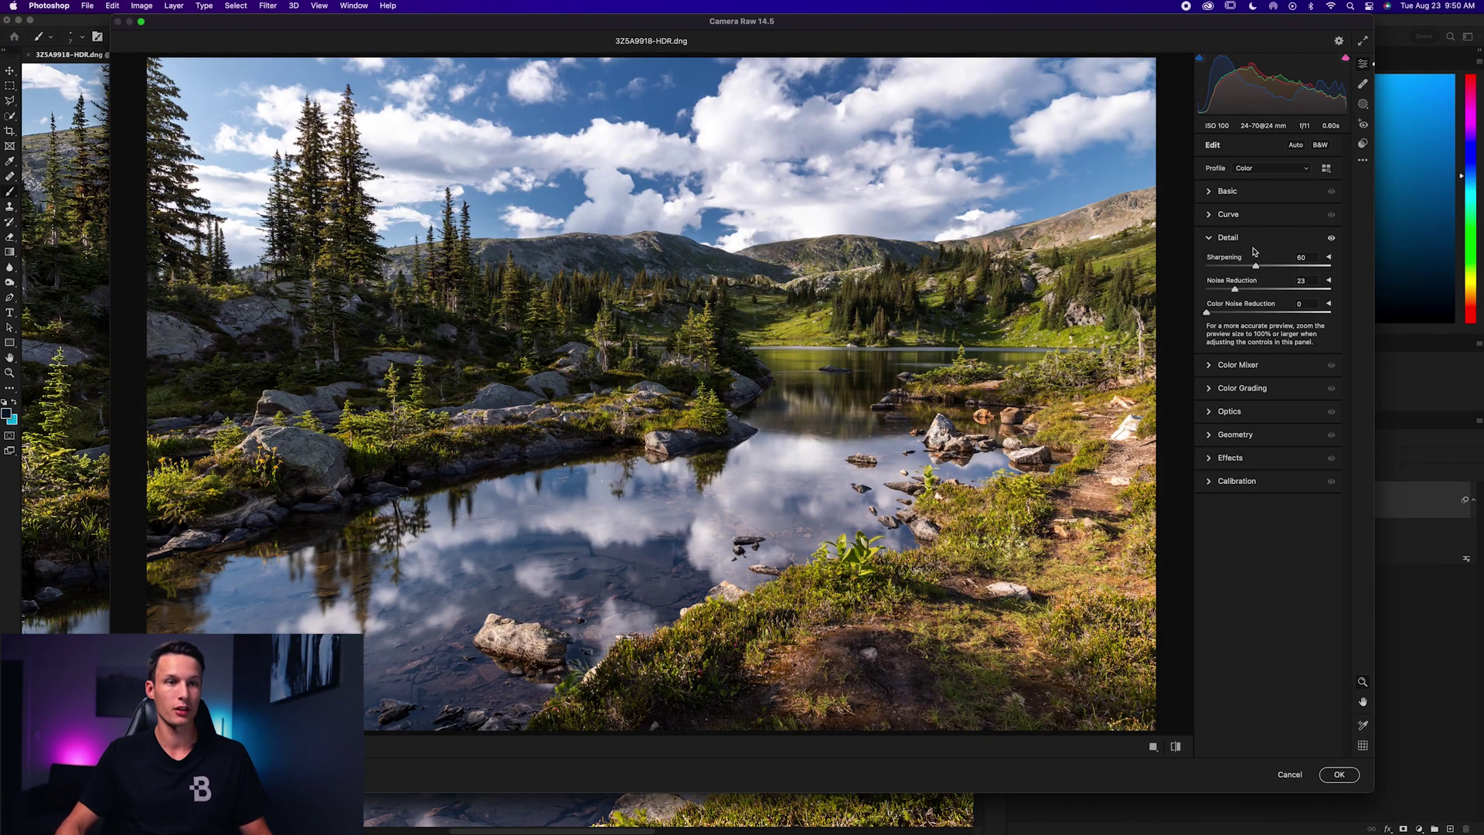
Lower Camera Raw Sharpening to 45 while viewing the Alt grayscale mask at 100%
{"action": "key", "text": "alt"}
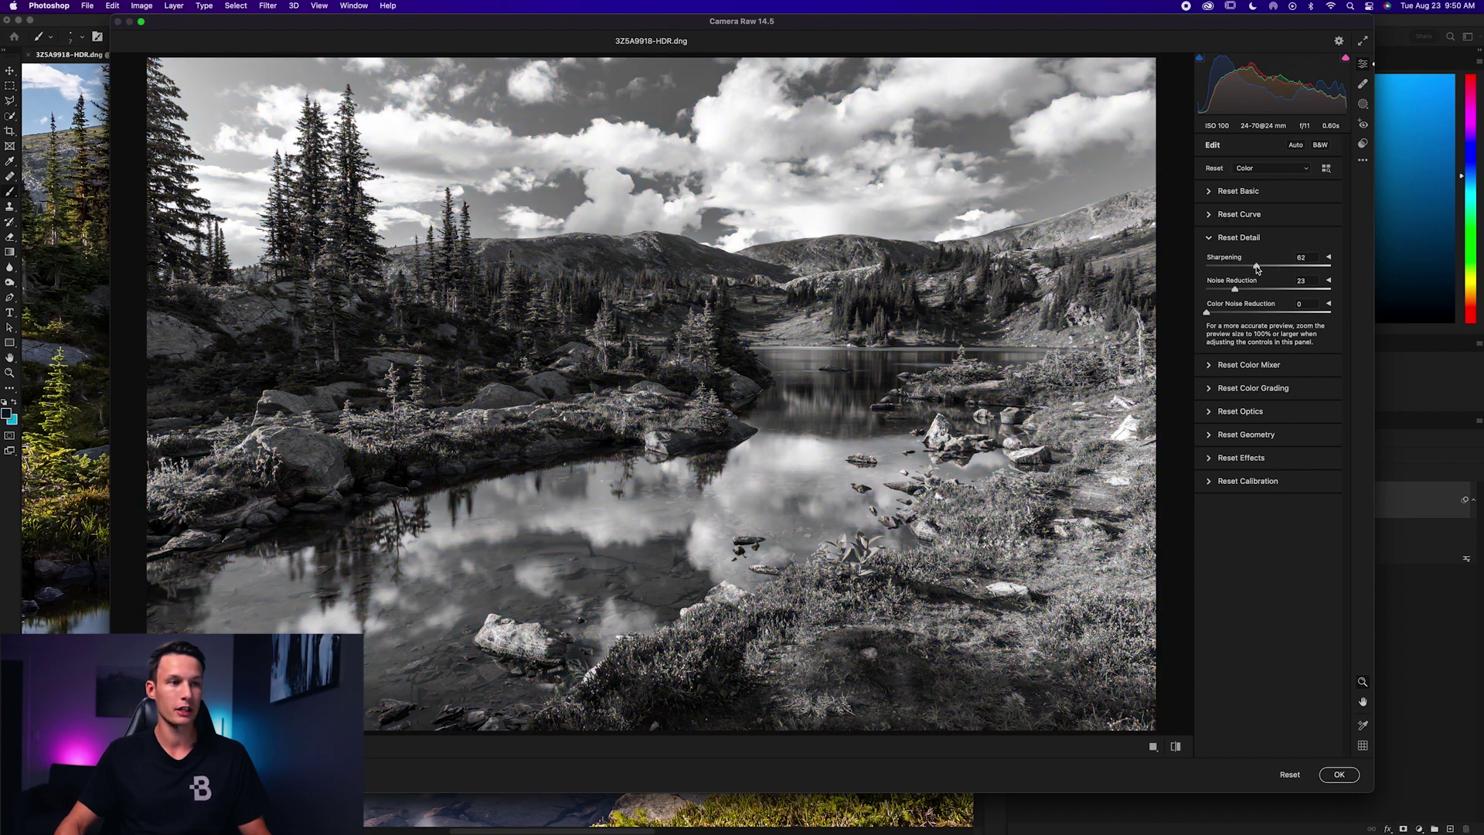
{"action": "left_click_drag", "start_coordinate": [1259, 269], "coordinate": [1260, 268]}
{"action": "key", "text": "super+alt+0"}
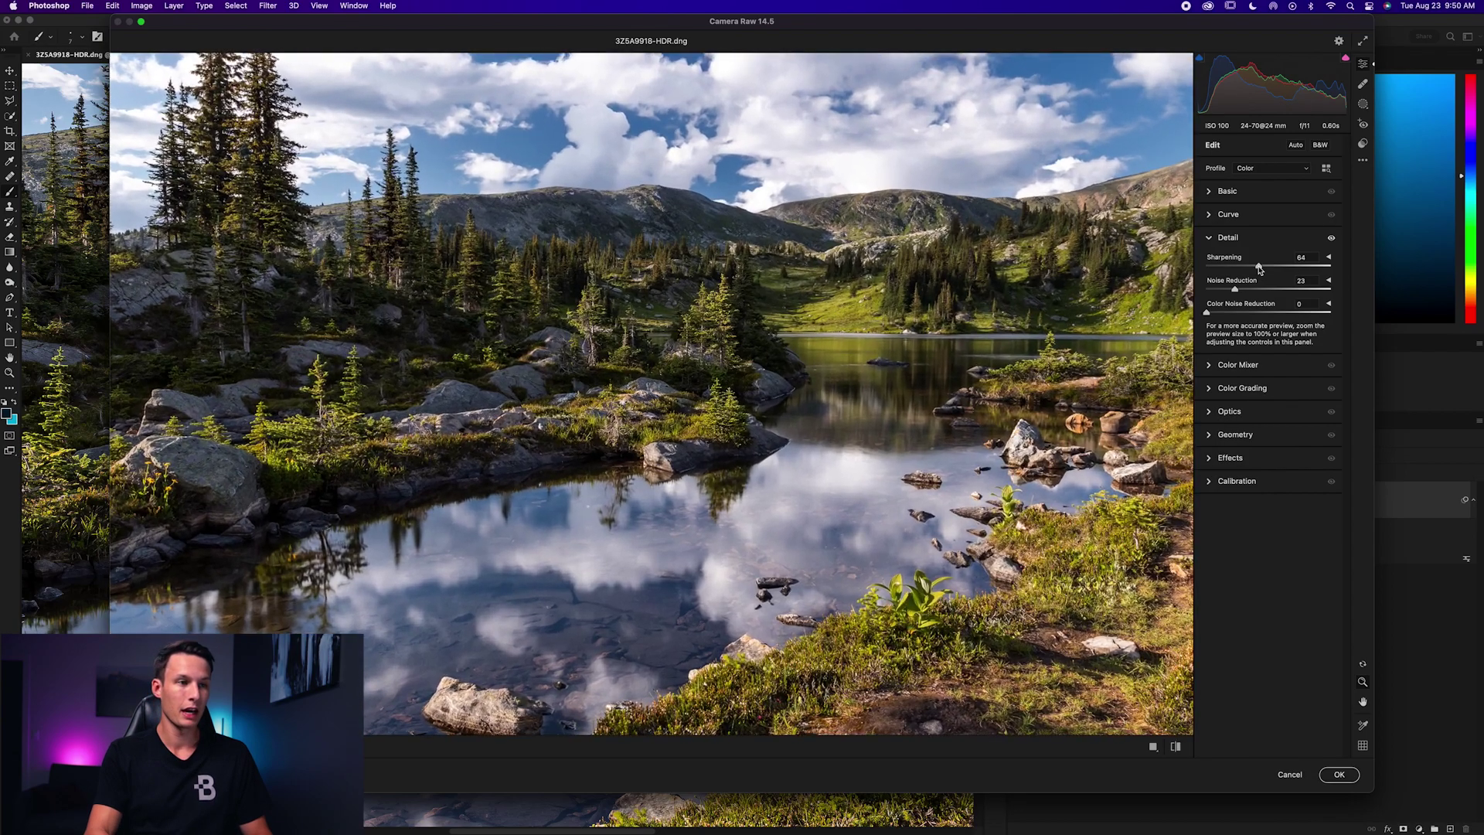
{"action": "left_click_drag", "start_coordinate": [1043, 236], "coordinate": [997, 264]}
{"action": "key", "text": "super+0"}
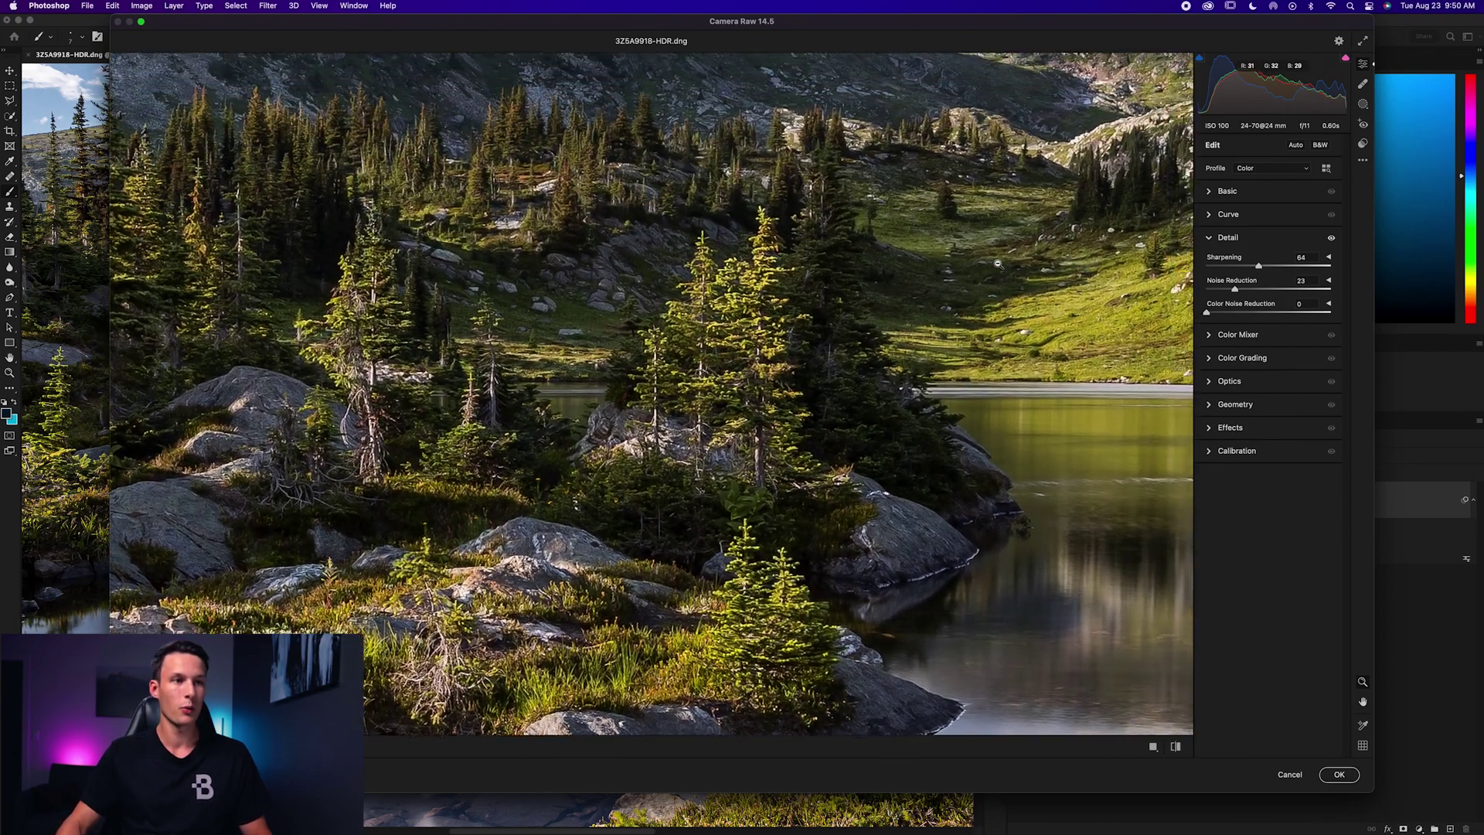
{"action": "key", "text": "alt"}
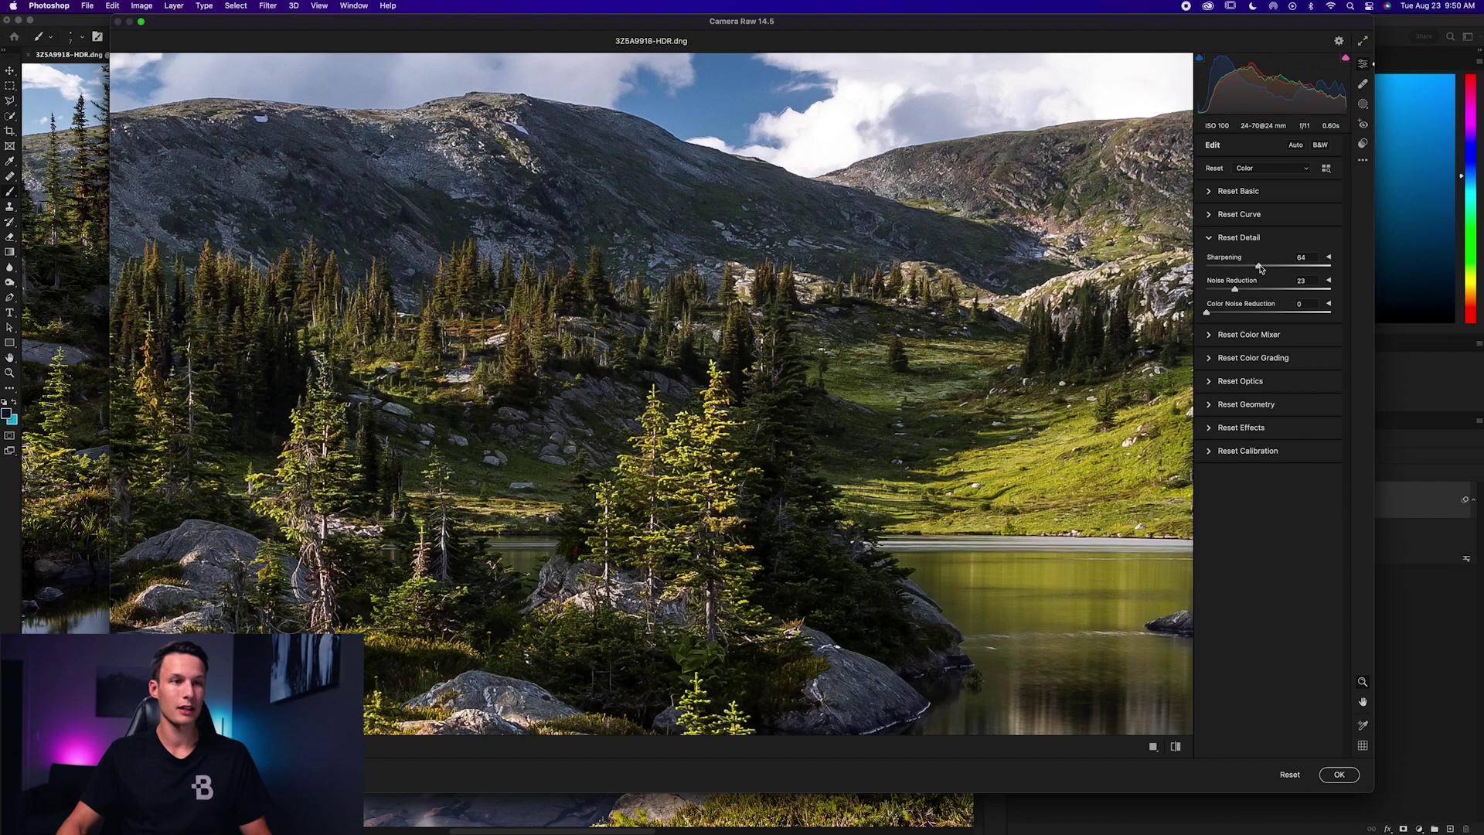
{"action": "mouse_move", "coordinate": [1262, 269]}
{"action": "left_mouse_down"}
{"action": "mouse_move", "coordinate": [1220, 269]}
{"action": "mouse_move", "coordinate": [1275, 270]}
{"action": "left_mouse_up"}
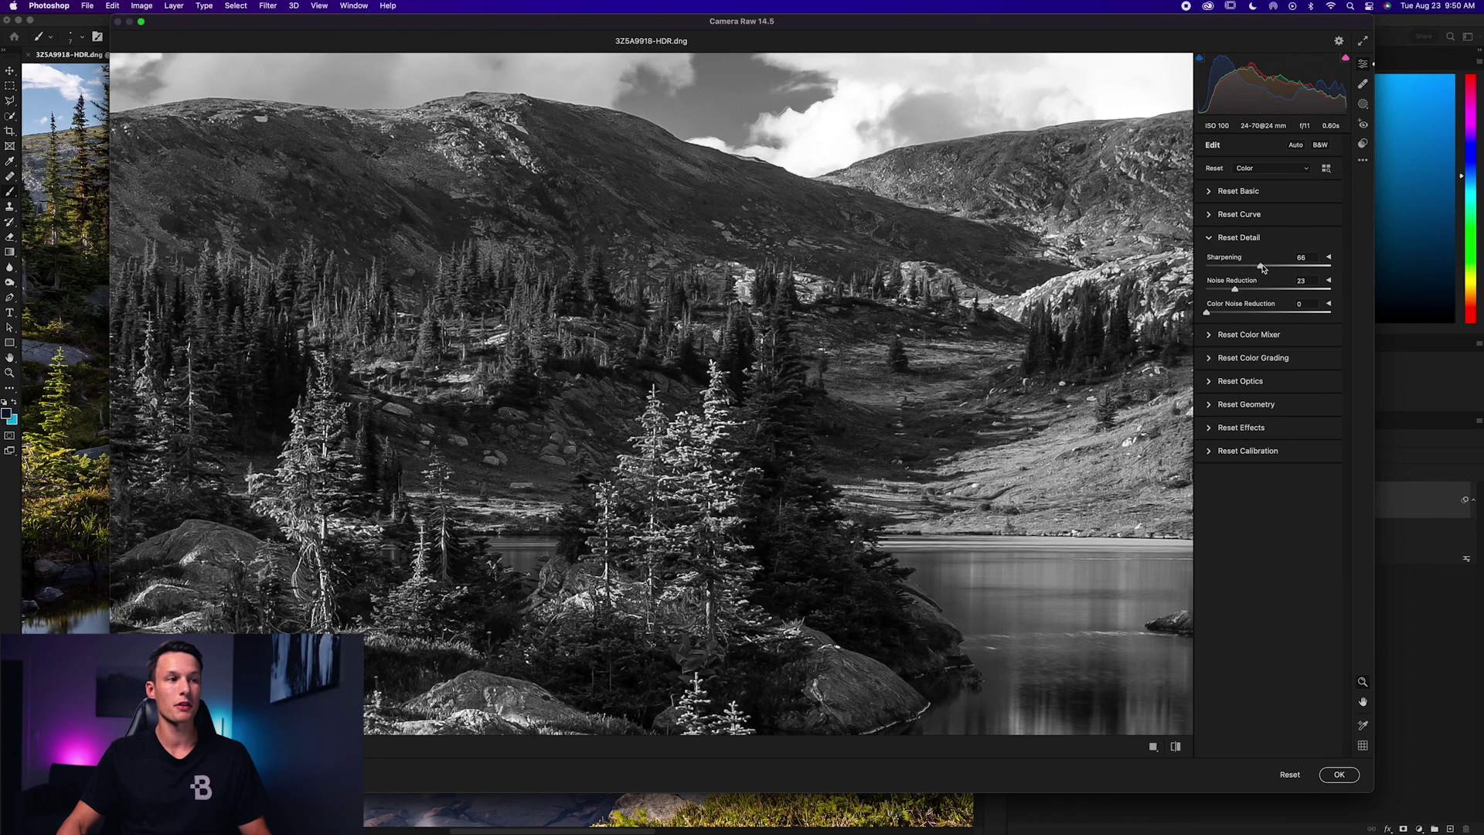
{"action": "left_click_drag", "start_coordinate": [1263, 268], "coordinate": [1264, 268]}
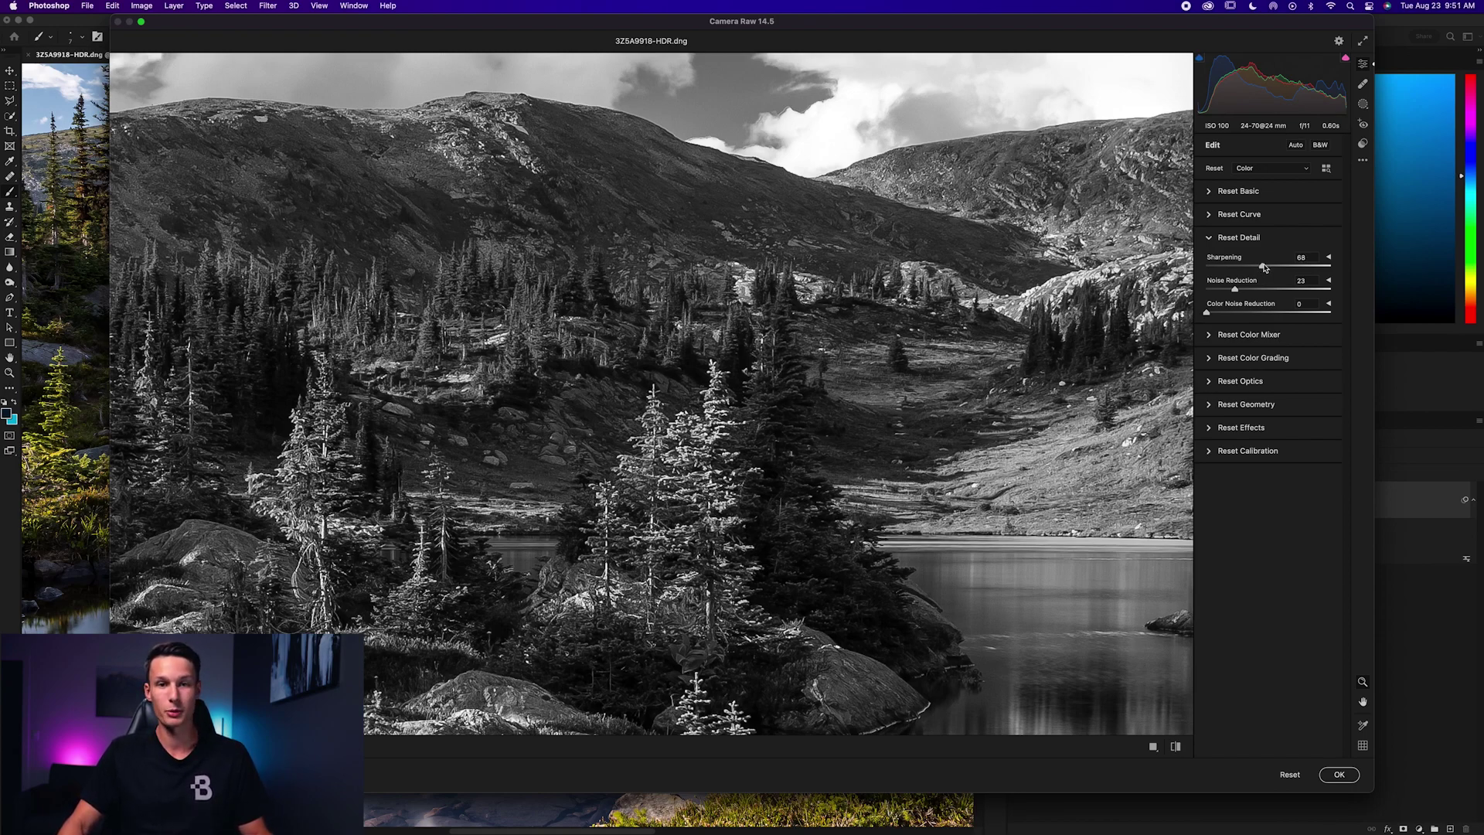
{"action": "mouse_move", "coordinate": [1264, 267]}
{"action": "left_mouse_down"}
{"action": "mouse_move", "coordinate": [1246, 266]}
{"action": "mouse_move", "coordinate": [1260, 268]}
{"action": "left_mouse_up"}
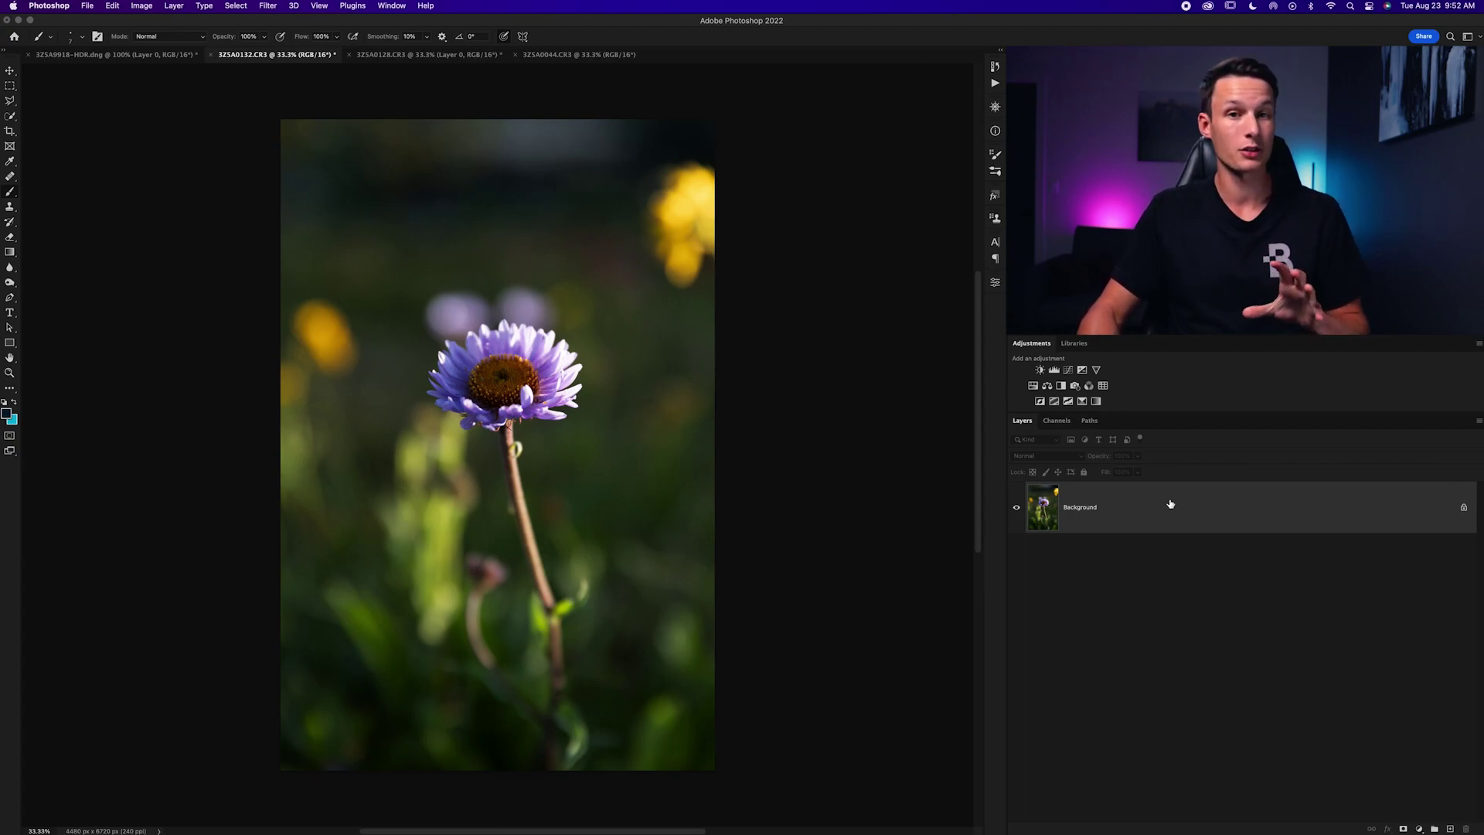
Convert the flower photo's Background layer into a smart object, Layer 0
{"action": "right_click", "coordinate": [1145, 509]}
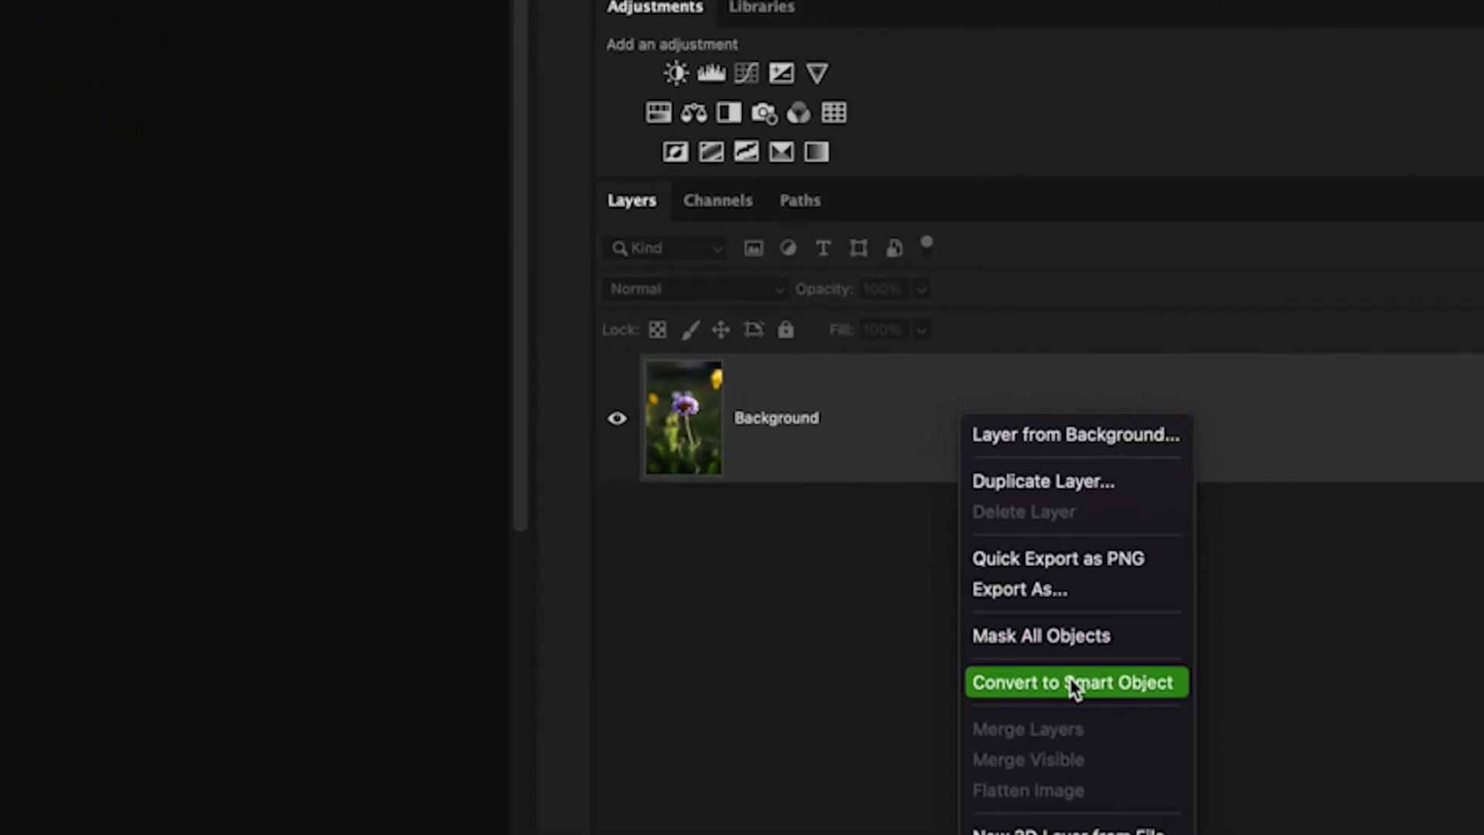
{"action": "left_click", "coordinate": [1072, 680]}
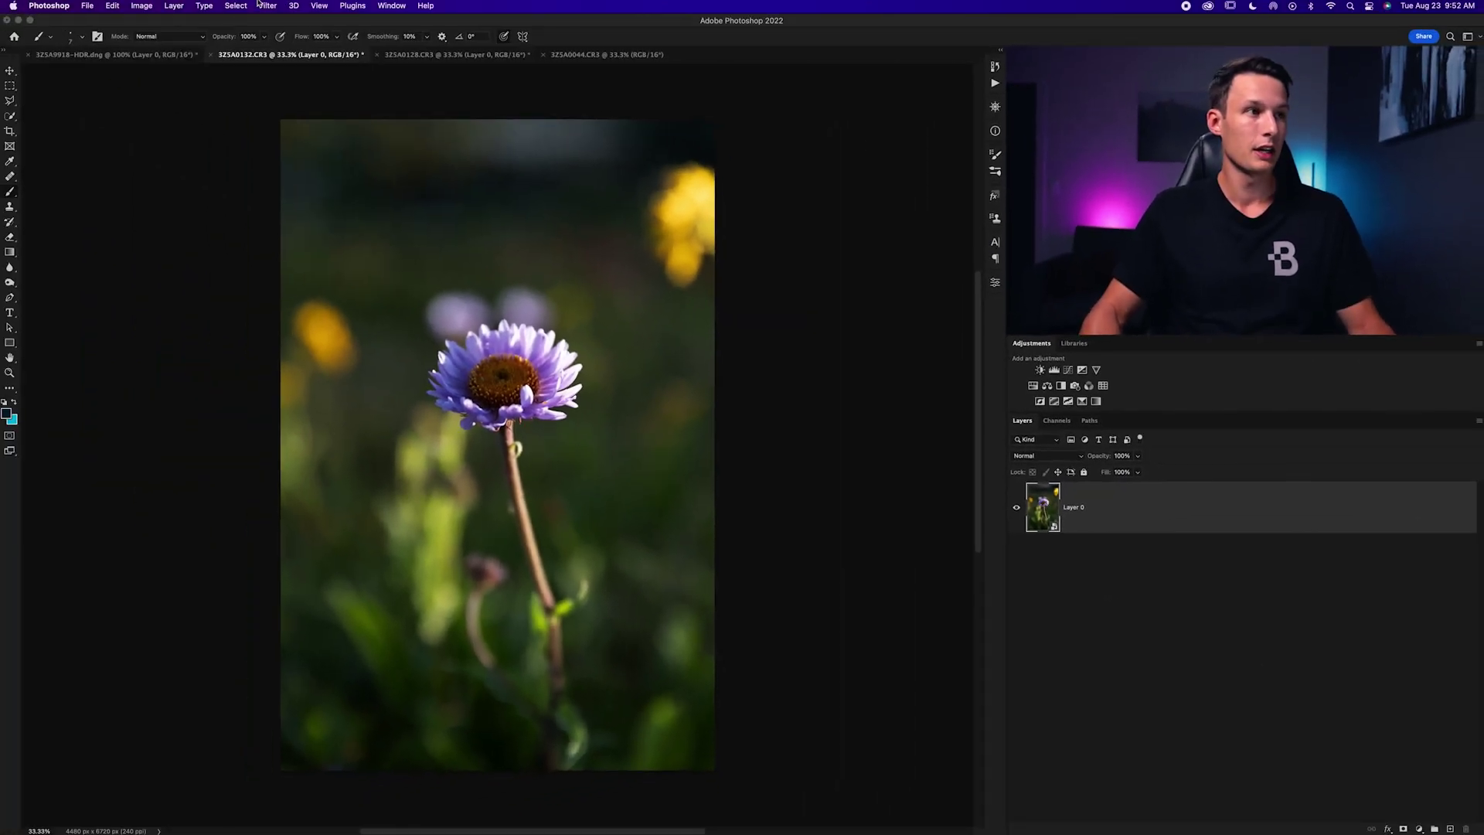
{"action": "left_click", "coordinate": [269, 9]}
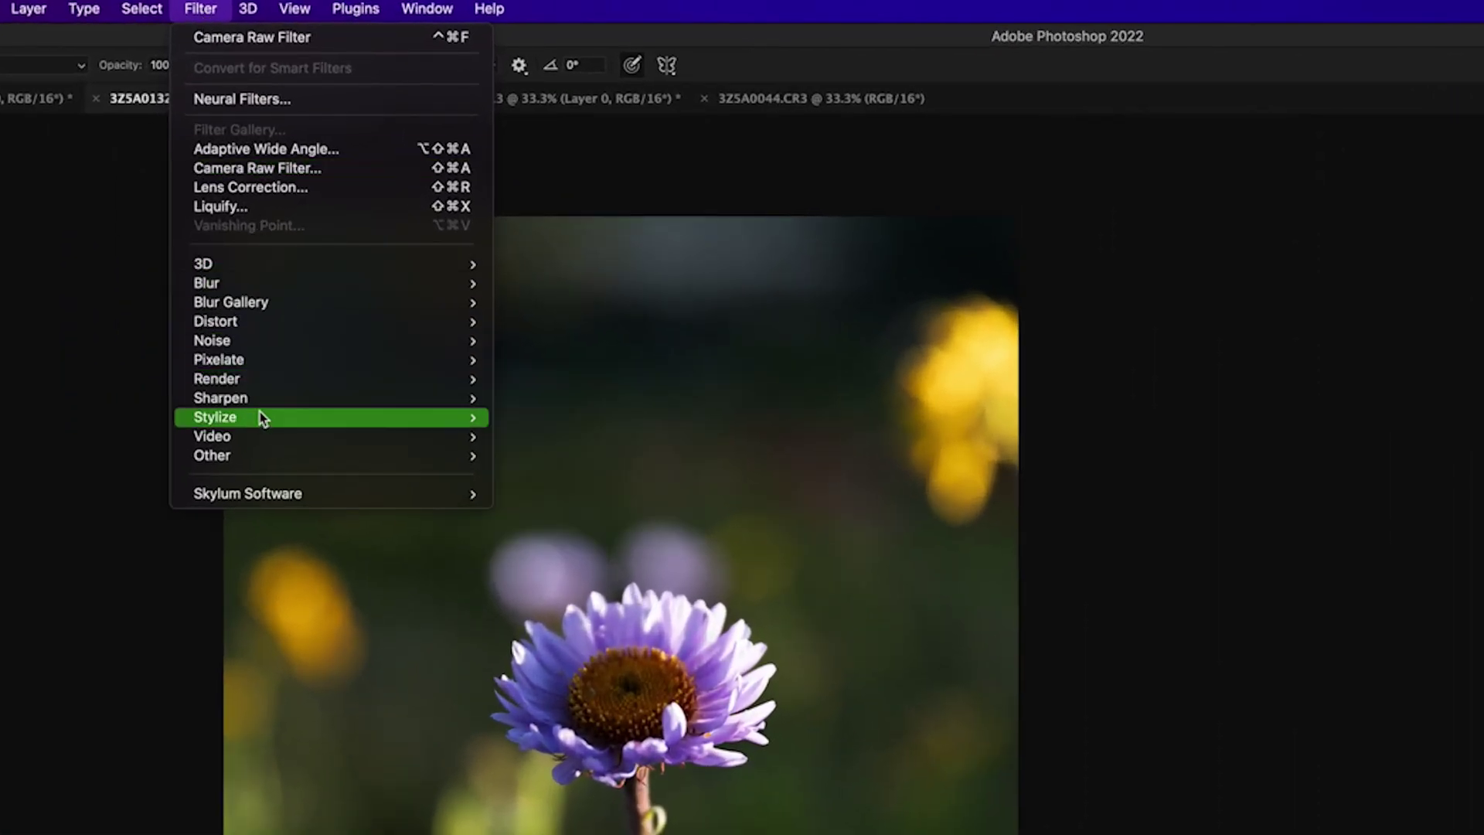
Open Smart Sharpen on the flower with Amount 209%, Radius 1.9 px, Reduce Noise 26%
{"action": "mouse_move", "coordinate": [302, 224]}
{"action": "left_click", "coordinate": [553, 456]}
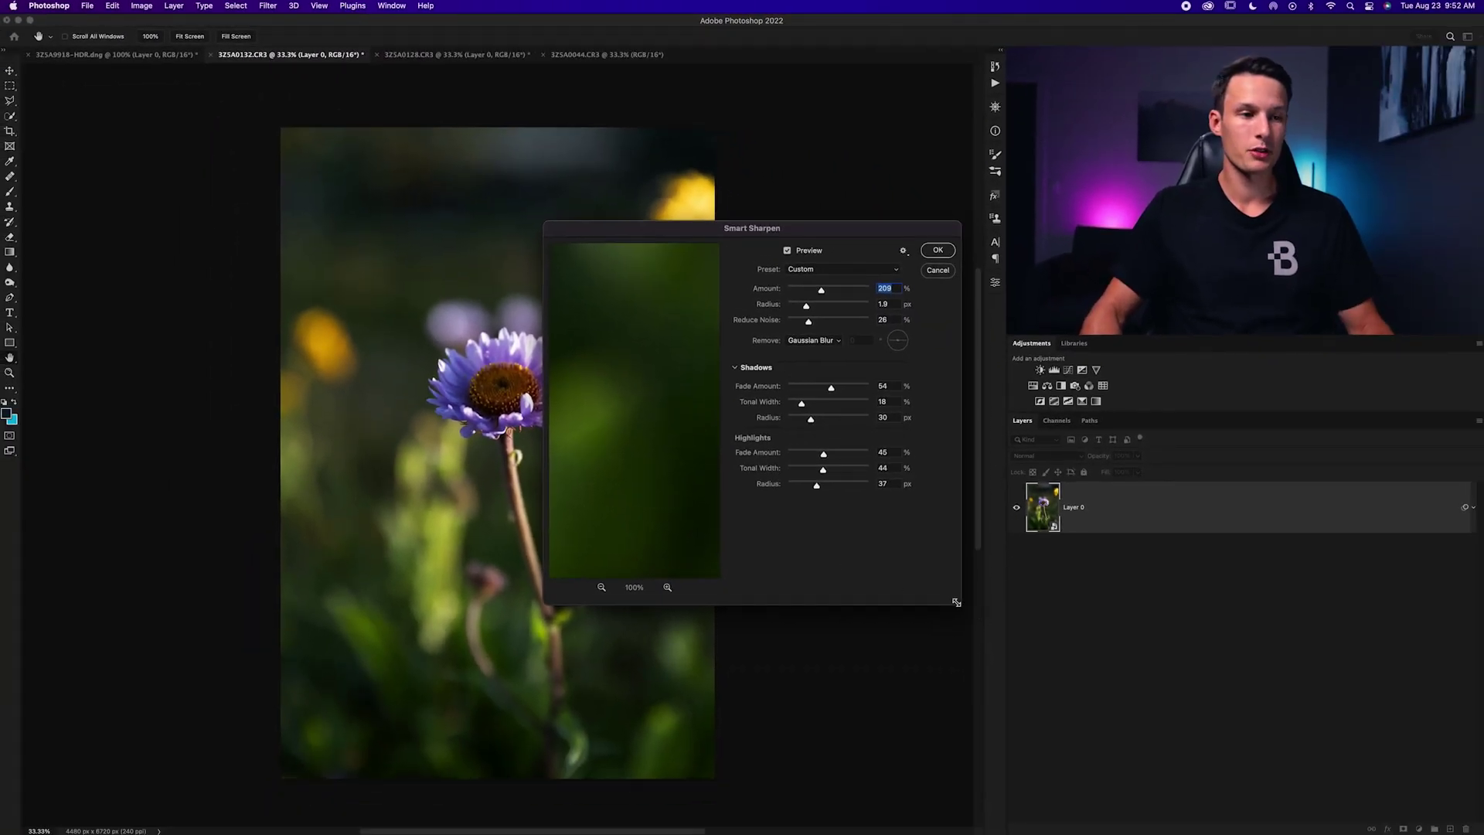
{"action": "left_click_drag", "start_coordinate": [955, 602], "coordinate": [942, 570]}
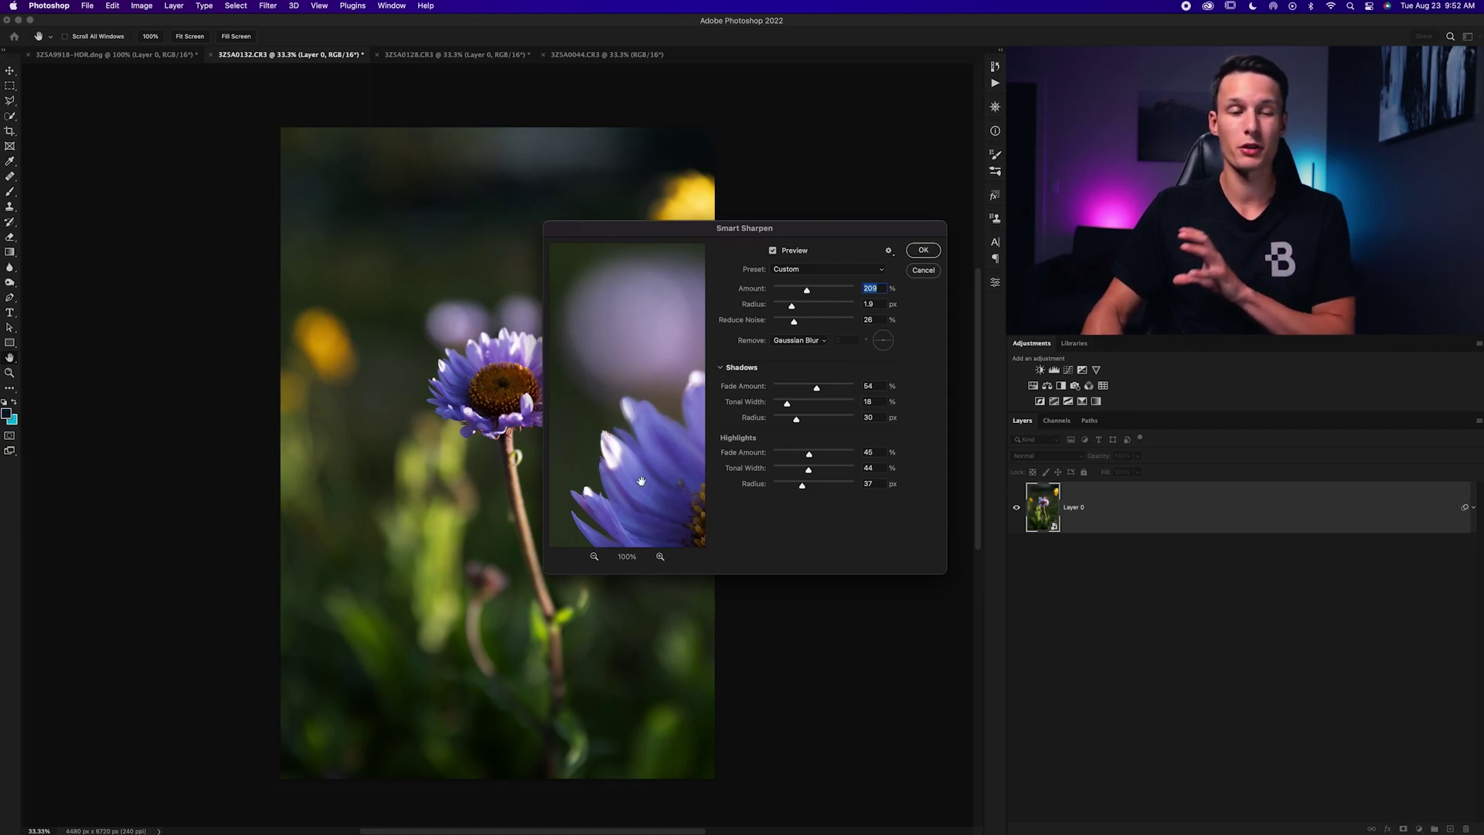
Zoom the canvas to 300% to inspect the flower petals
{"action": "key", "text": "super+equal"}
{"action": "key", "text": "super+equal"}
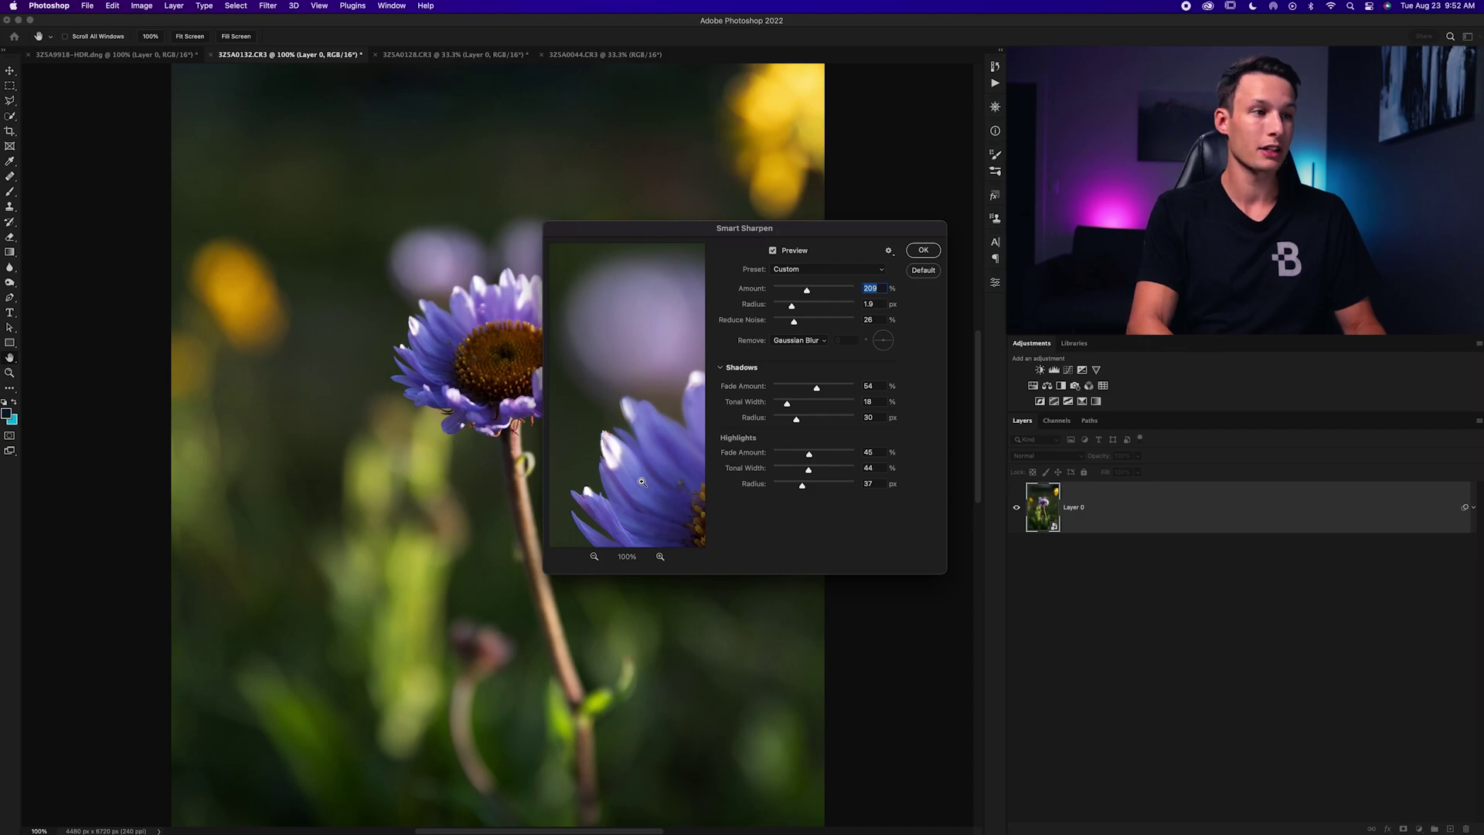
{"action": "key", "text": "super+equal"}
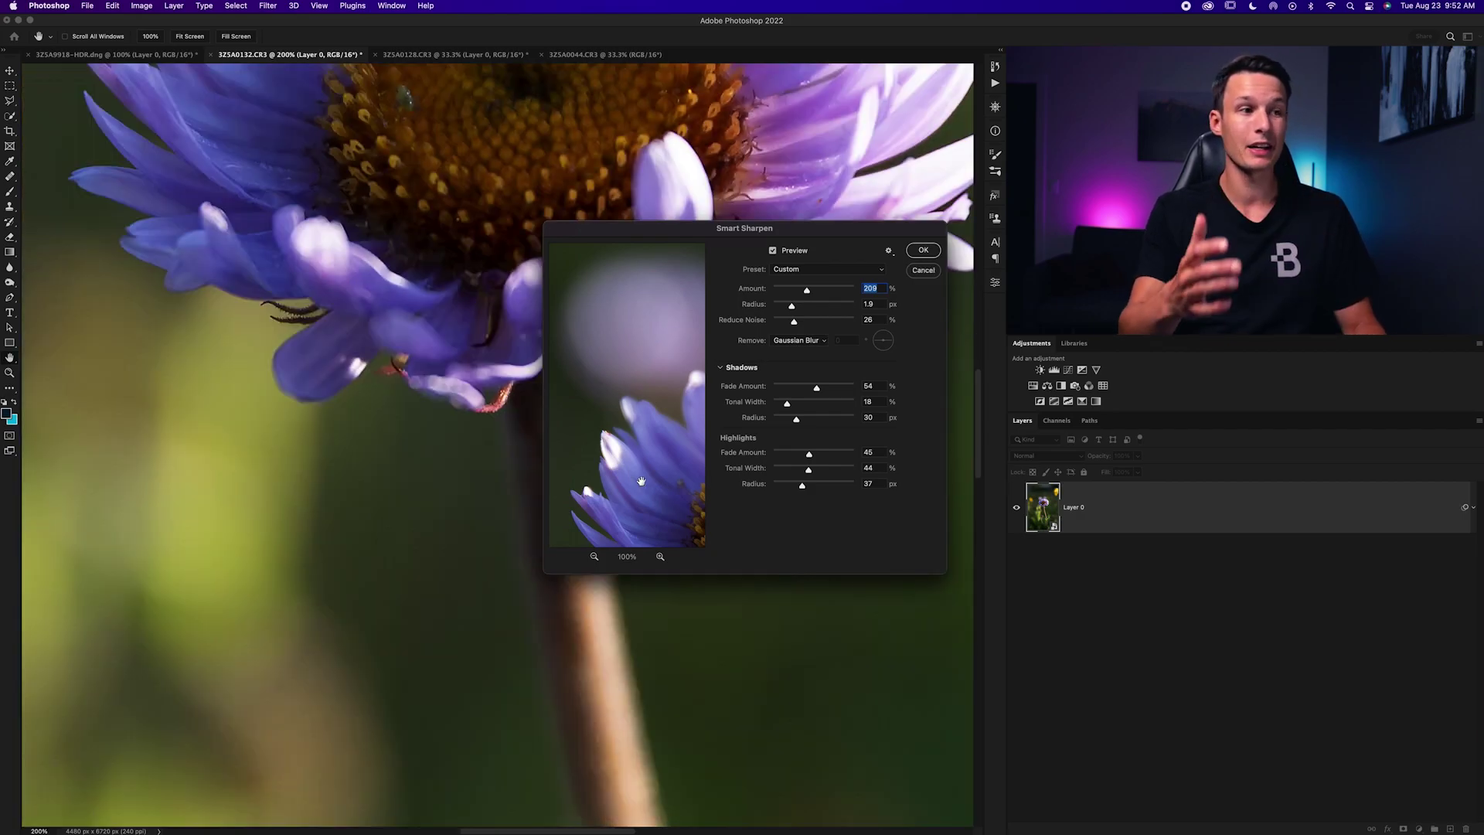
{"action": "scroll", "coordinate": [427, 224], "scroll_direction": "up", "scroll_amount": 5}
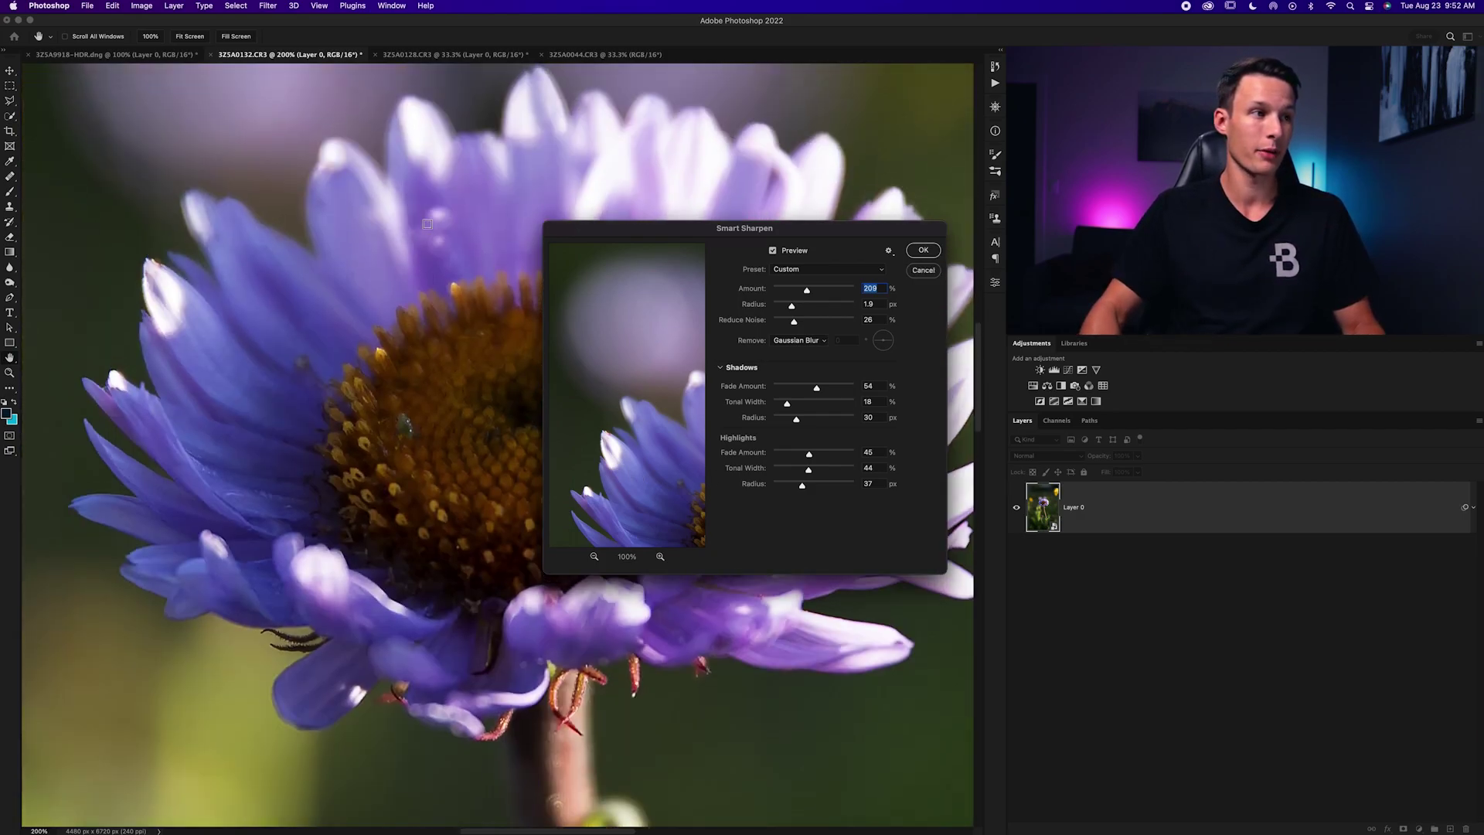
{"action": "key", "text": "super+equal"}
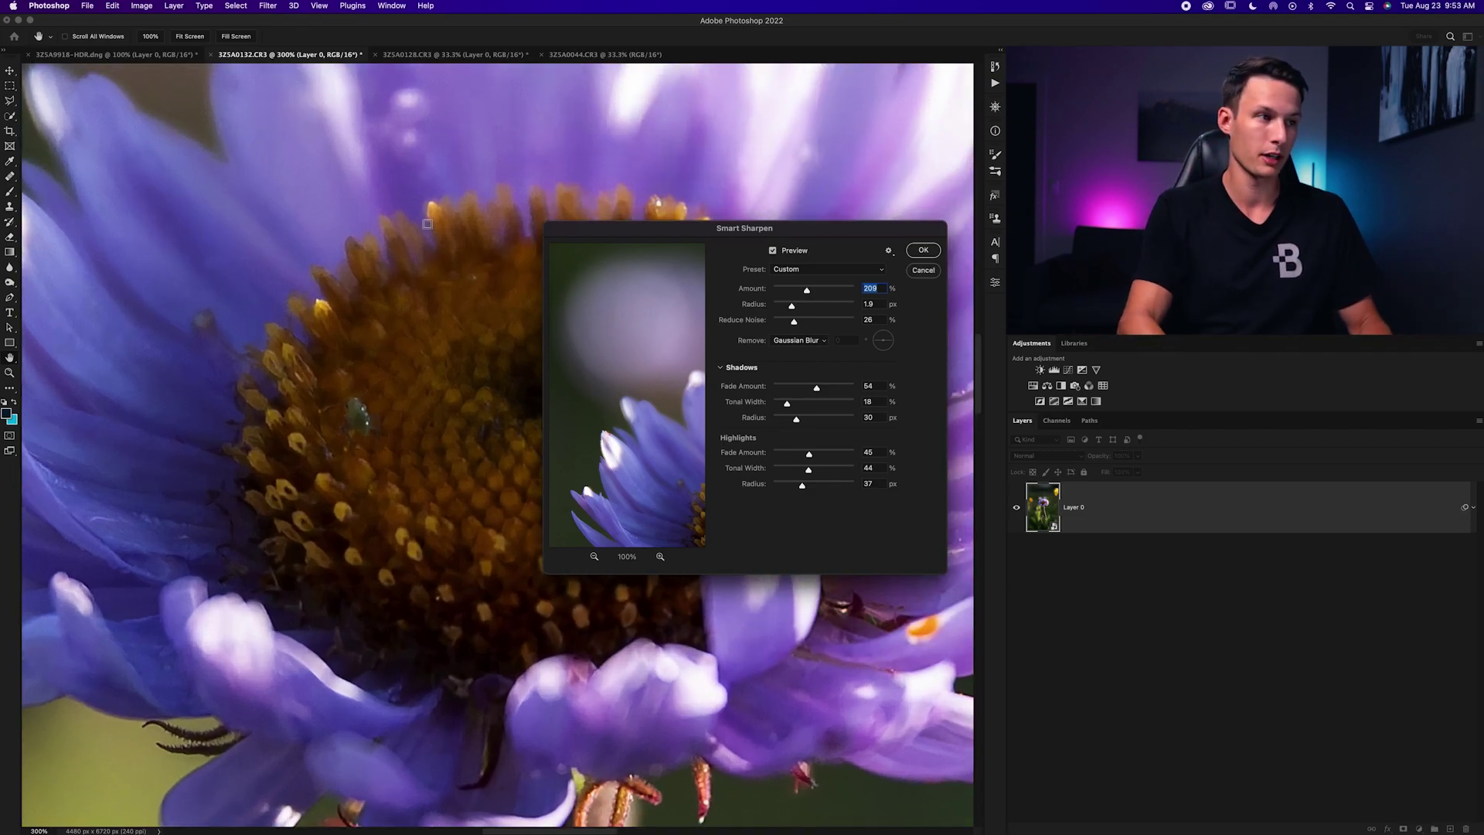
{"action": "scroll", "coordinate": [357, 520], "scroll_direction": "left", "scroll_amount": 8}
{"action": "scroll", "coordinate": [356, 520], "scroll_direction": "up", "scroll_amount": 4}
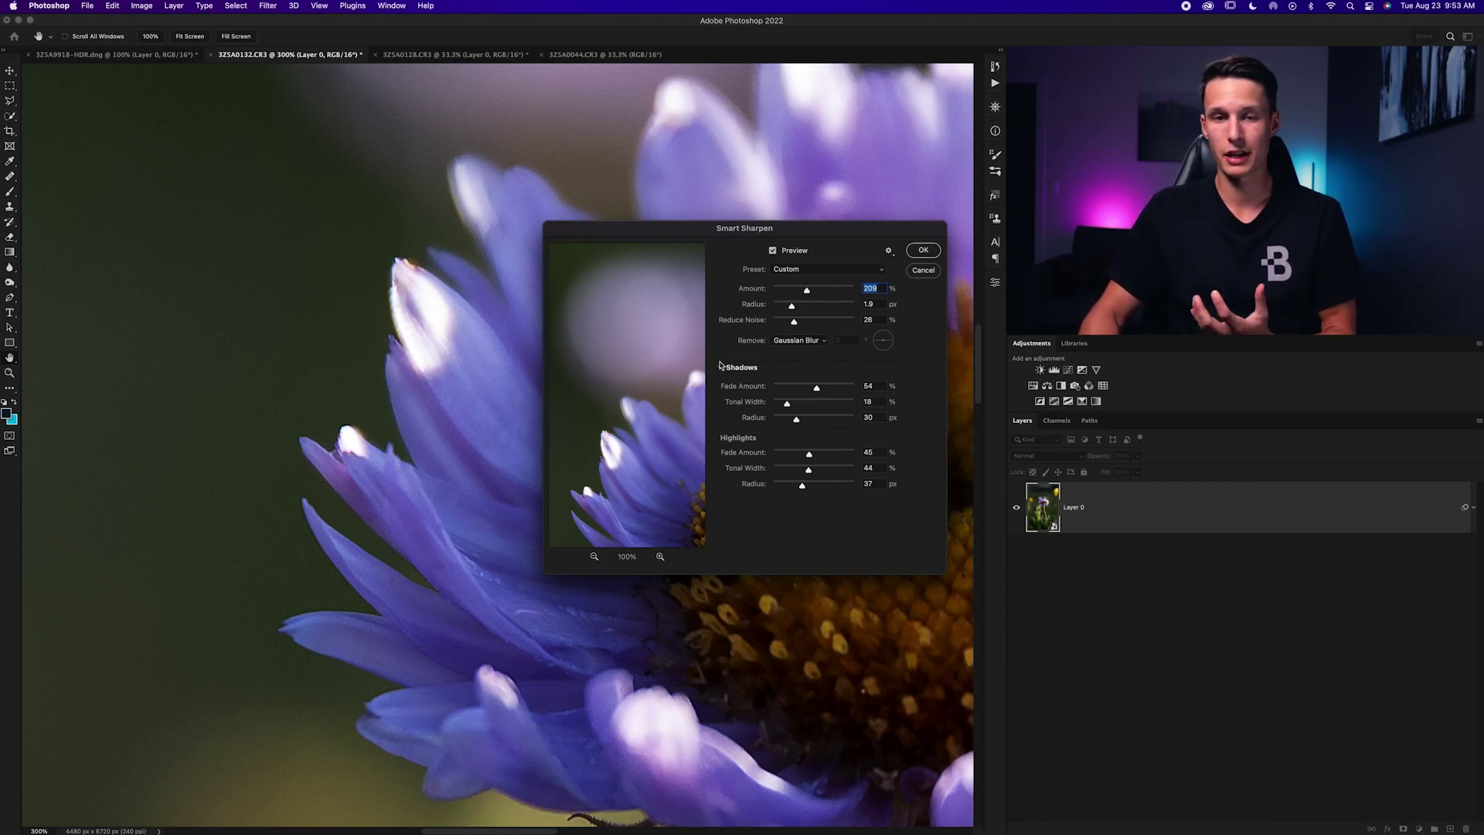
Switch Smart Sharpen's Remove setting to Lens Blur and drop Amount from 209% to 0%
{"action": "left_click", "coordinate": [799, 341]}
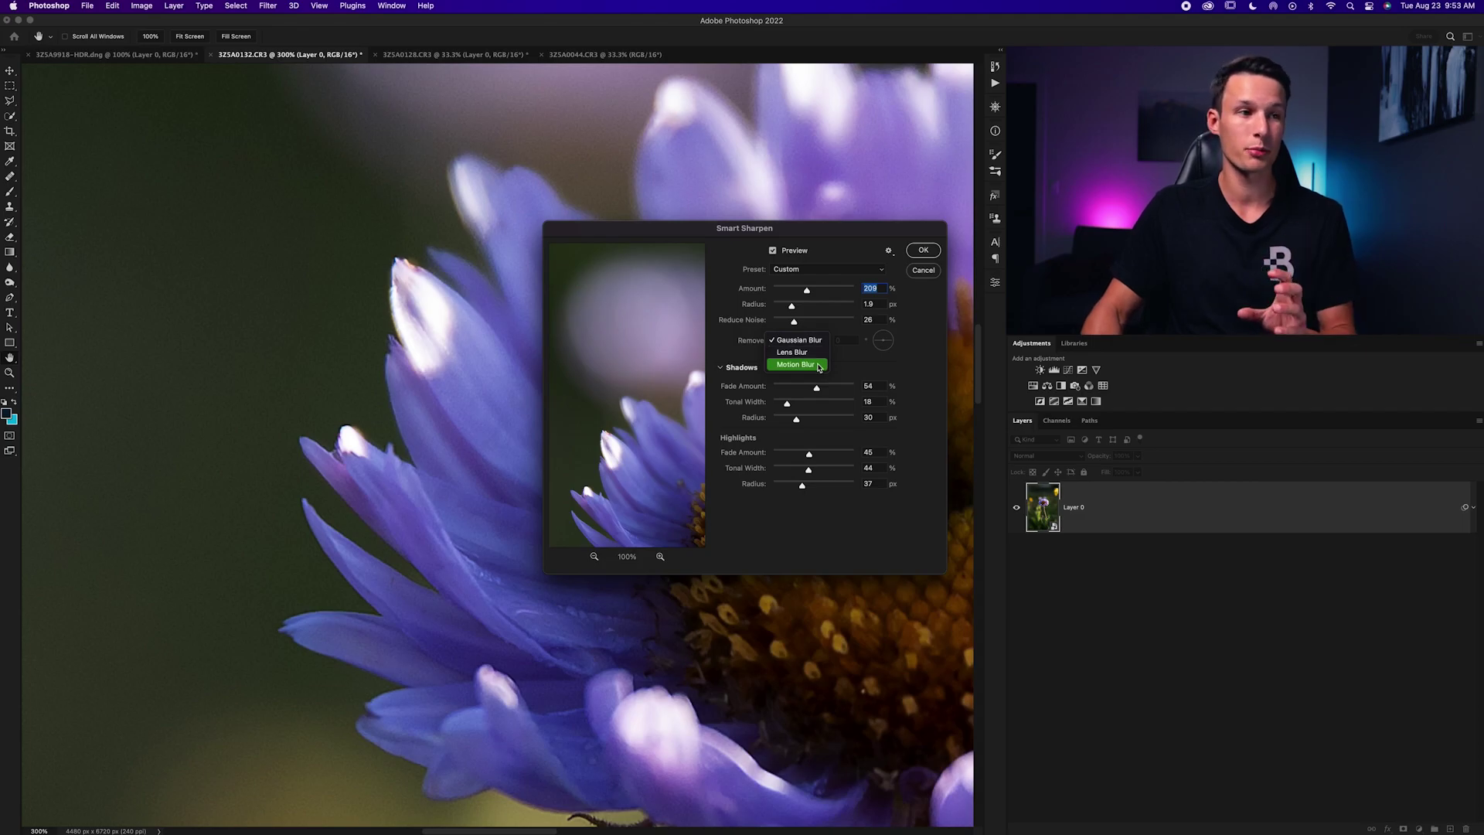
{"action": "left_click", "coordinate": [818, 366]}
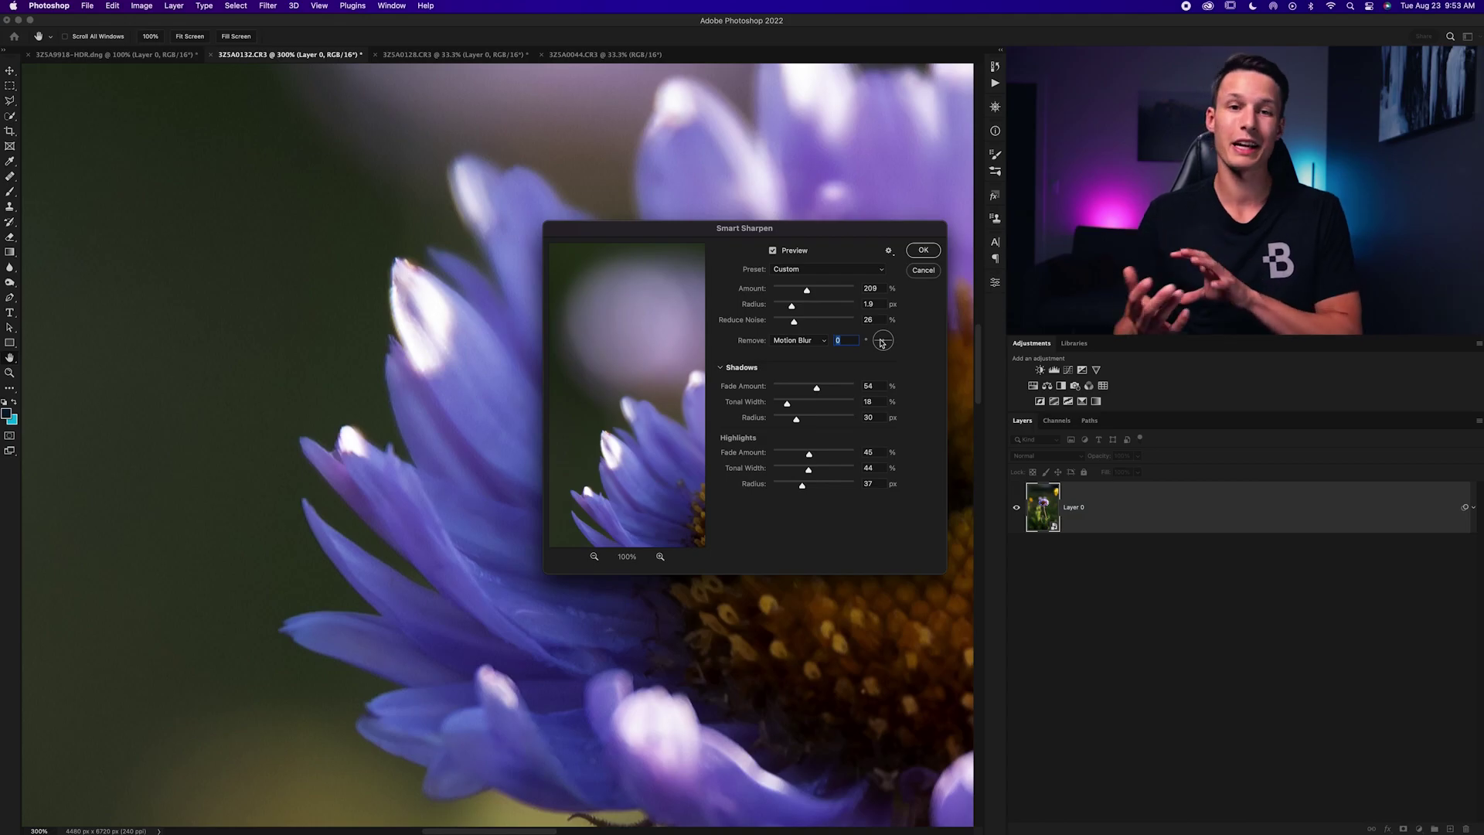
{"action": "left_click", "coordinate": [781, 344]}
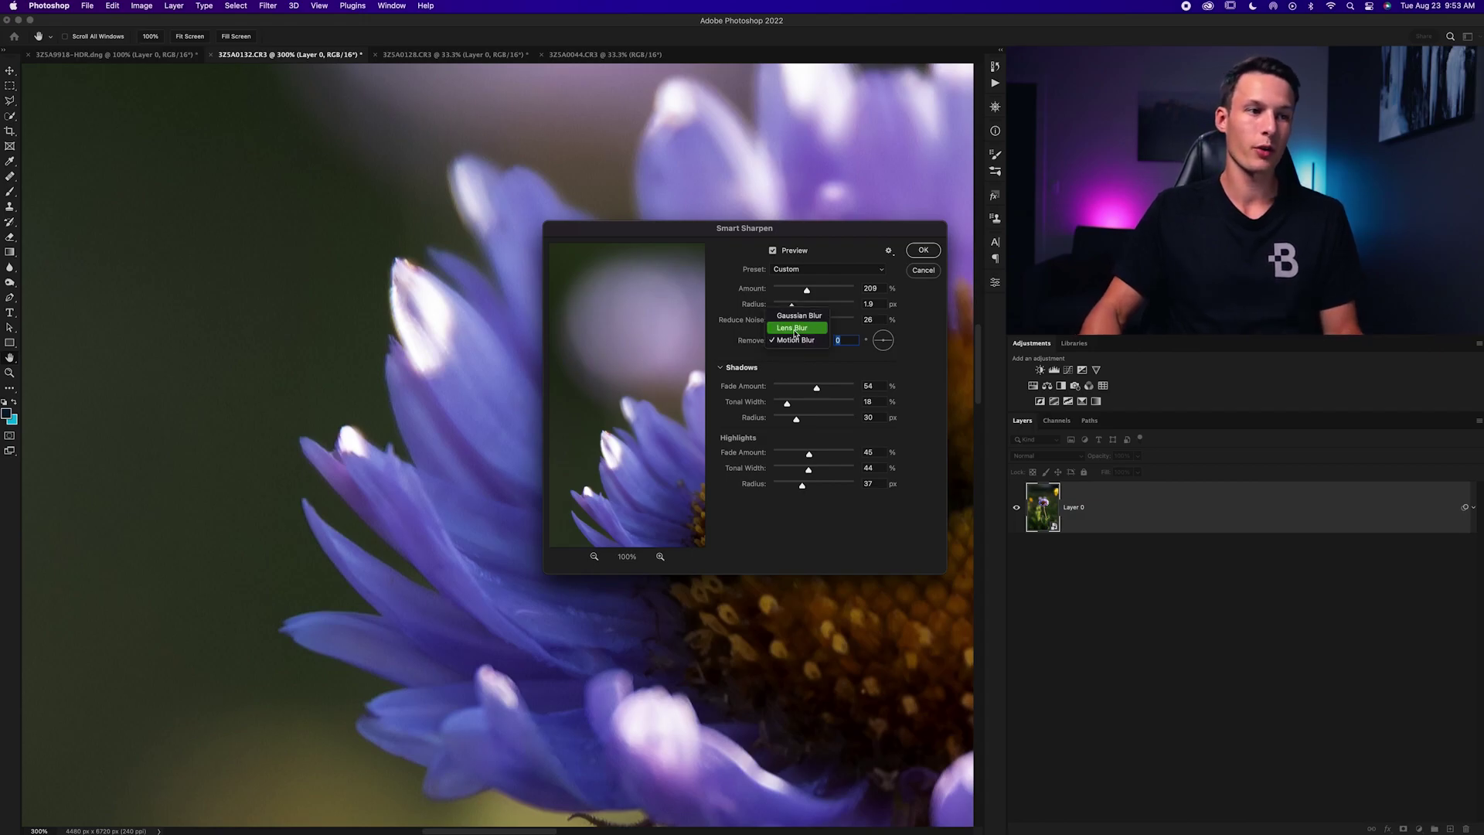
{"action": "left_click", "coordinate": [794, 328]}
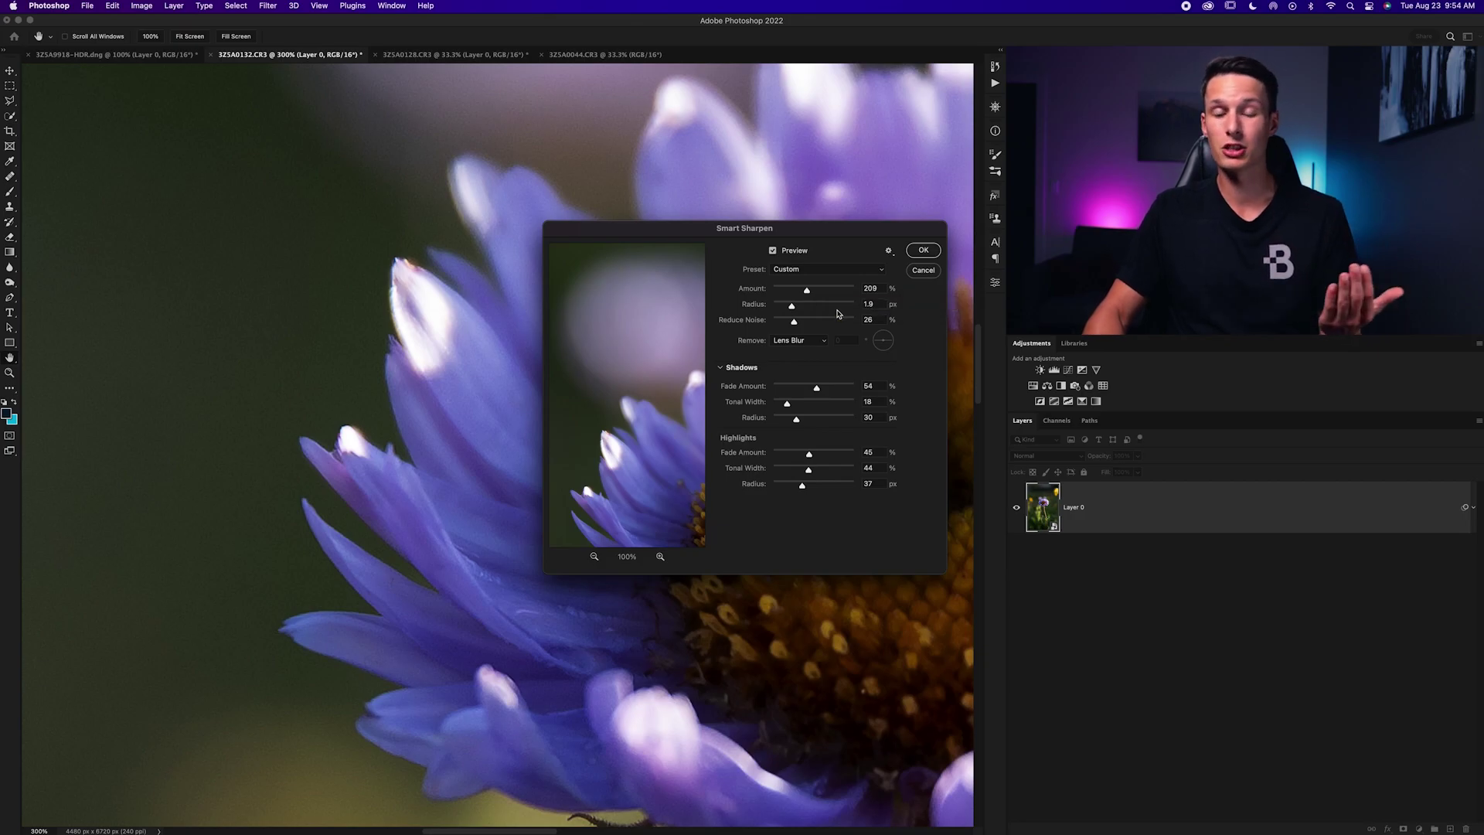
{"action": "left_click_drag", "start_coordinate": [806, 292], "coordinate": [734, 303]}
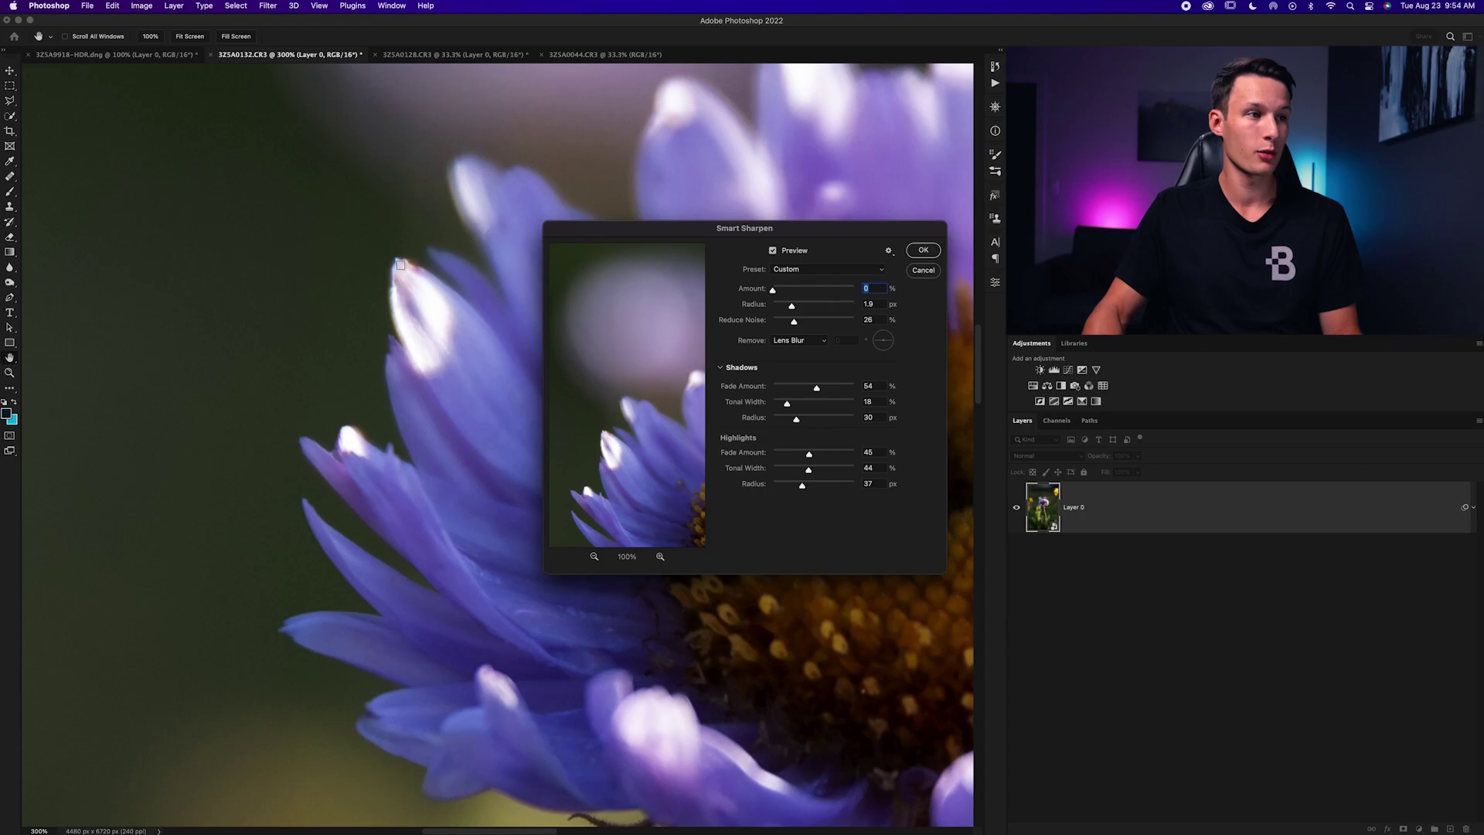
Magnify the Smart Sharpen preview onto a petal tip and set Amount to 149%
{"action": "left_click", "coordinate": [660, 556]}
{"action": "left_click", "coordinate": [660, 557]}
{"action": "left_click", "coordinate": [660, 556]}
{"action": "left_click_drag", "start_coordinate": [619, 480], "coordinate": [624, 395]}
{"action": "left_click_drag", "start_coordinate": [781, 290], "coordinate": [802, 293]}
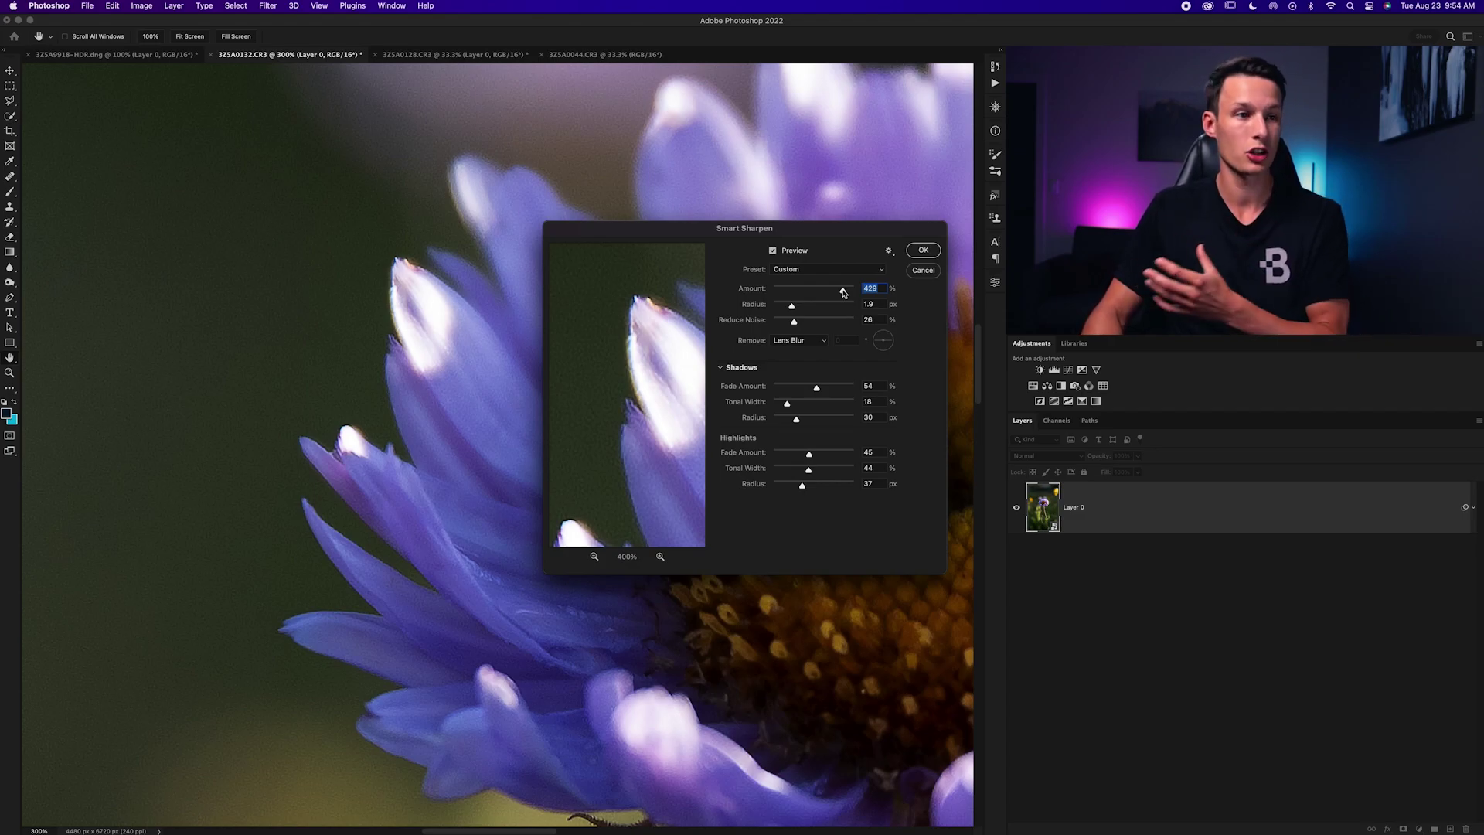
{"action": "left_click_drag", "start_coordinate": [843, 292], "coordinate": [798, 290]}
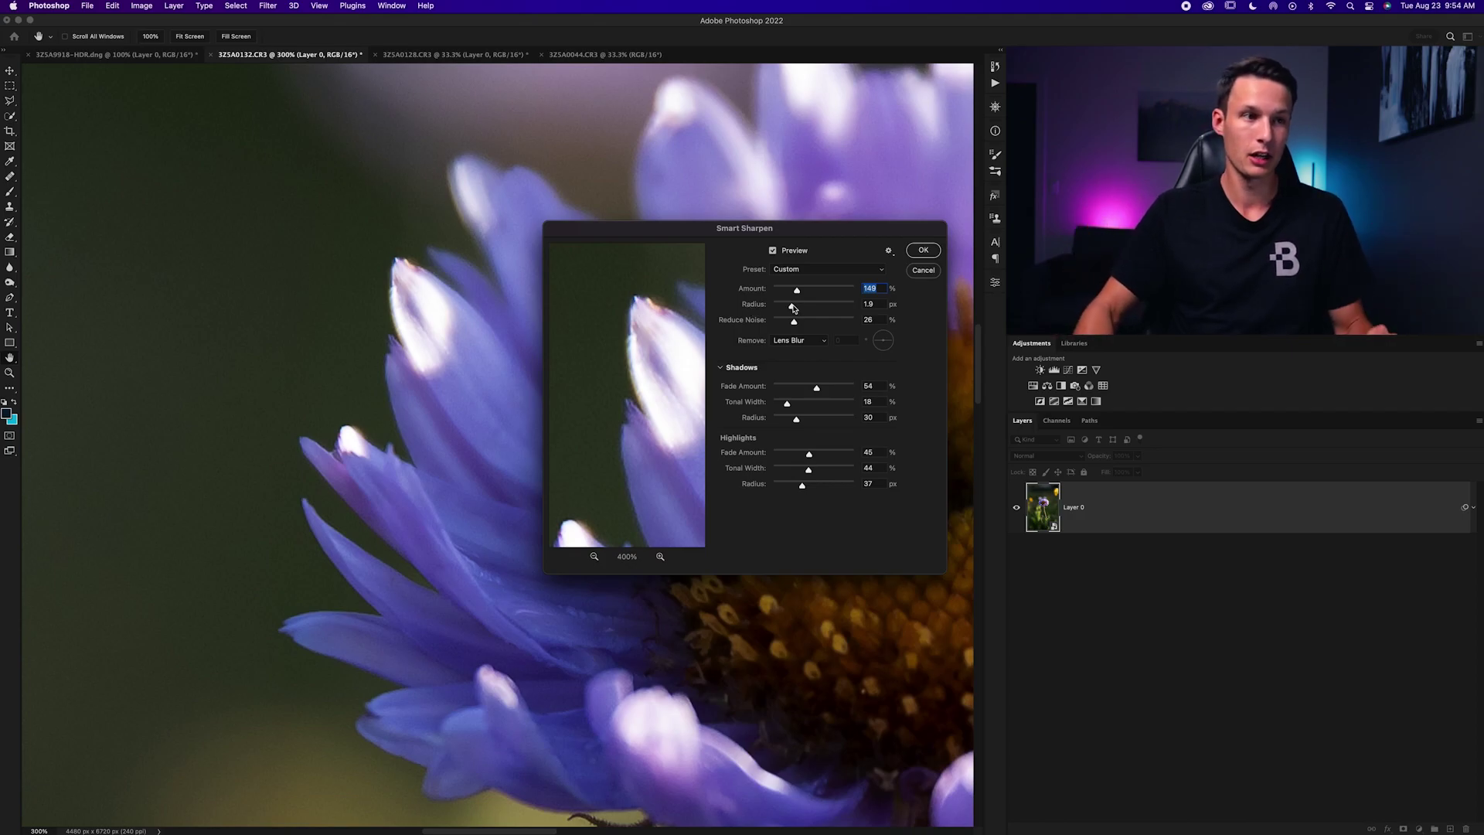
Settle Radius at 4.5 px and try Reduce Noise from 74% down to near 0%
{"action": "left_click_drag", "start_coordinate": [793, 308], "coordinate": [889, 311]}
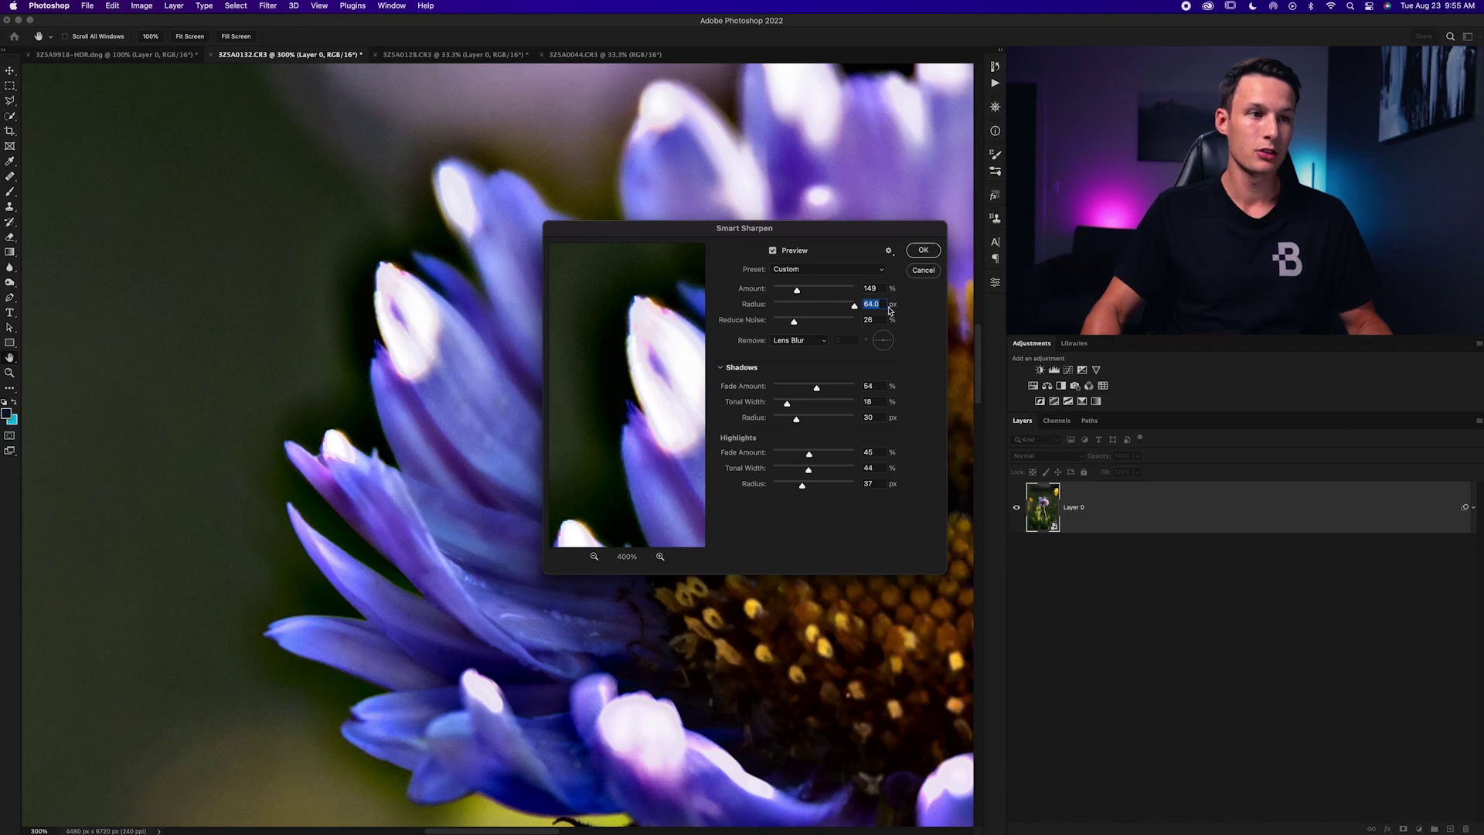
{"action": "left_click_drag", "start_coordinate": [850, 308], "coordinate": [774, 309]}
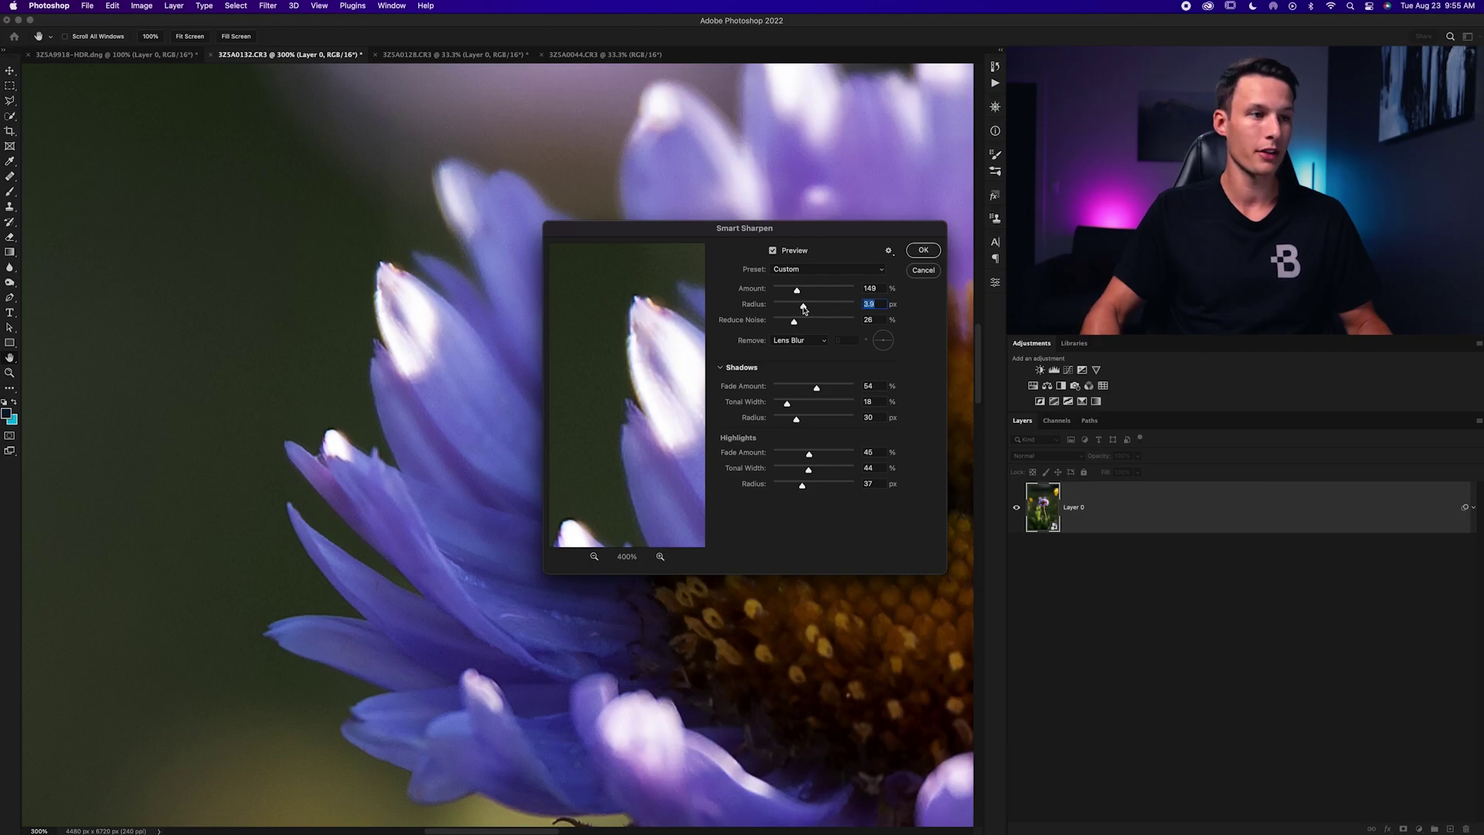
{"action": "left_click_drag", "start_coordinate": [812, 310], "coordinate": [815, 310]}
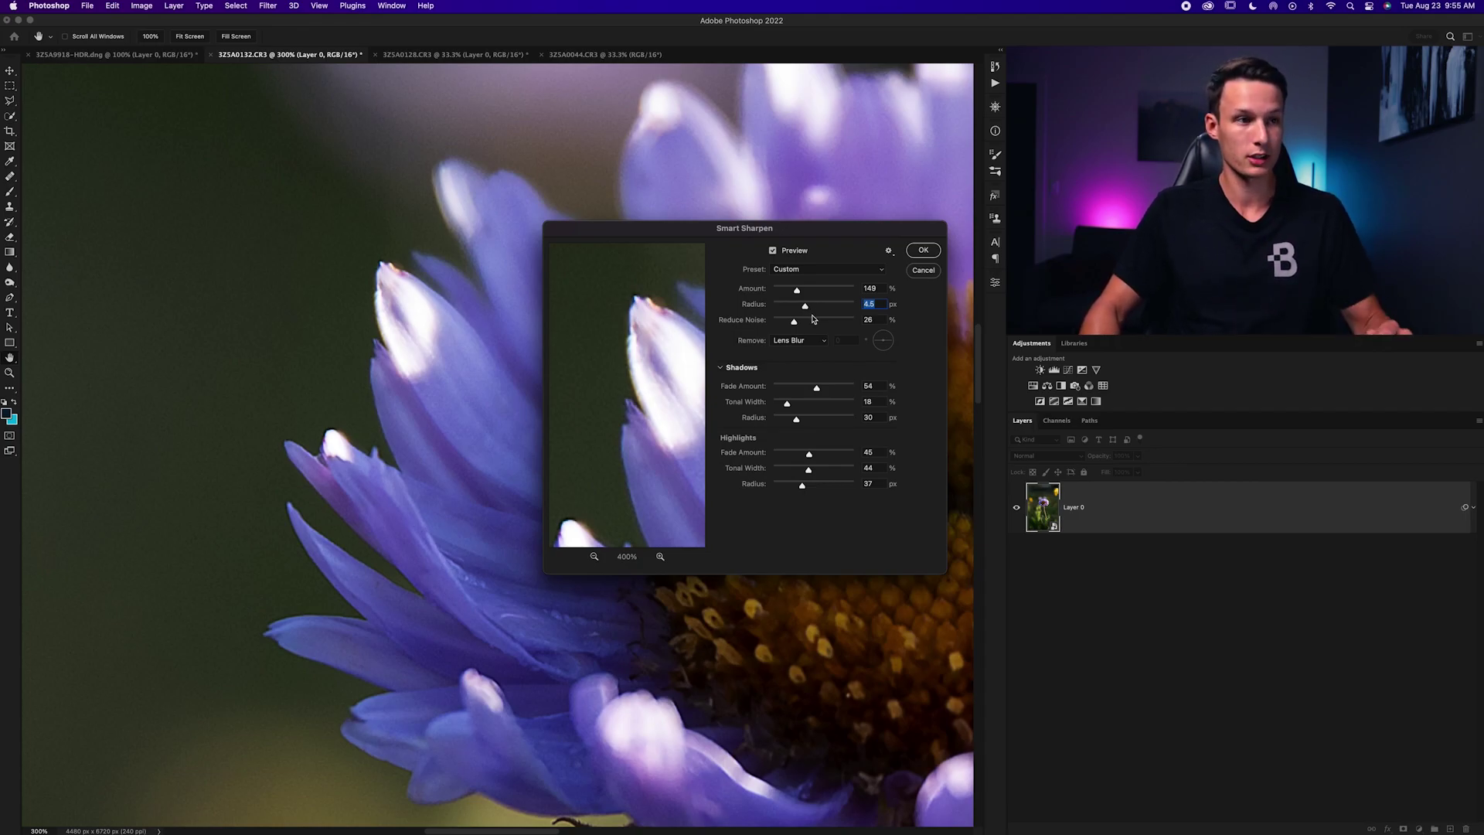
{"action": "left_click", "coordinate": [810, 322]}
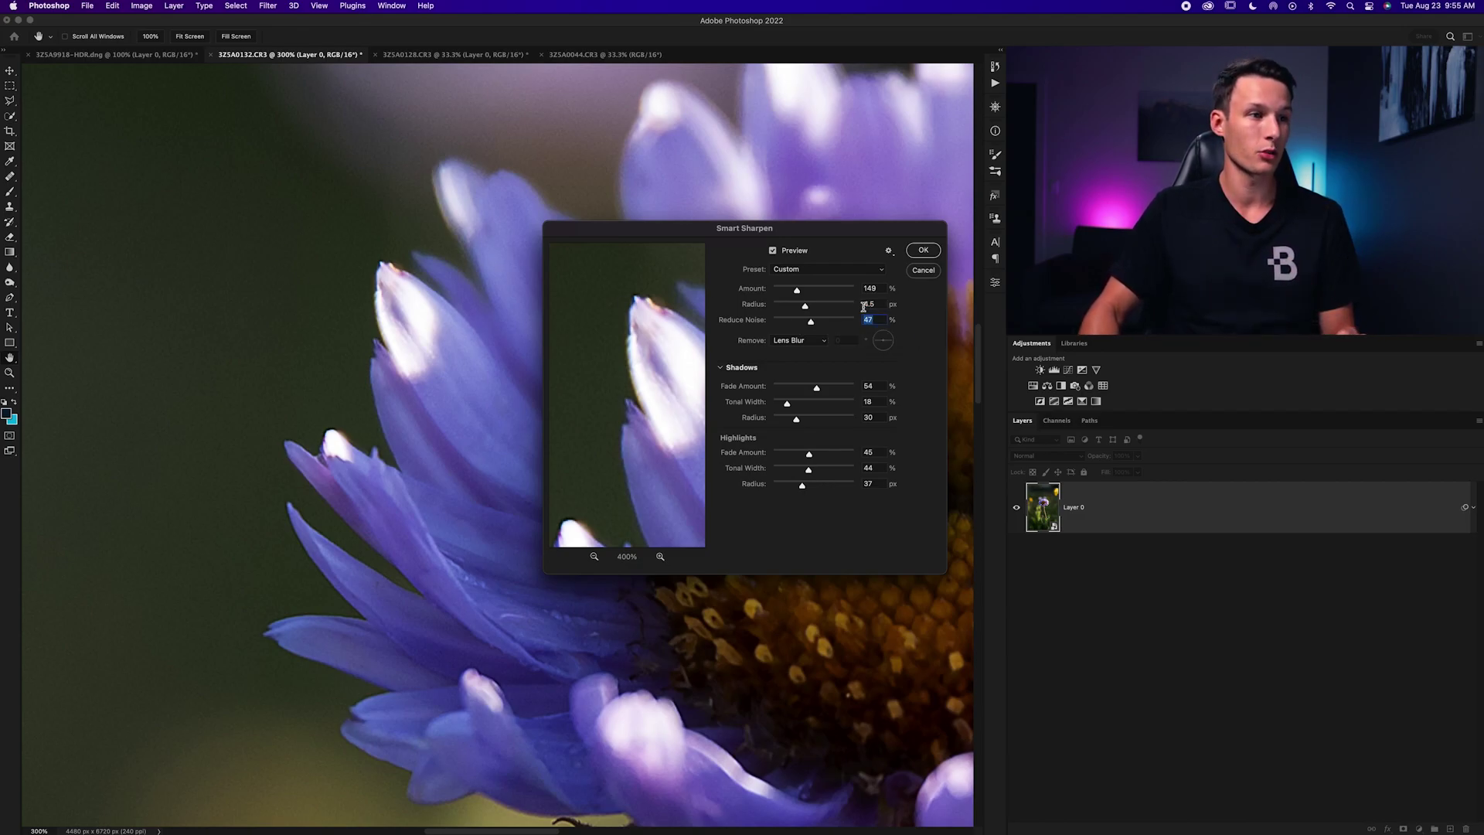
{"action": "left_click_drag", "start_coordinate": [817, 323], "coordinate": [835, 325]}
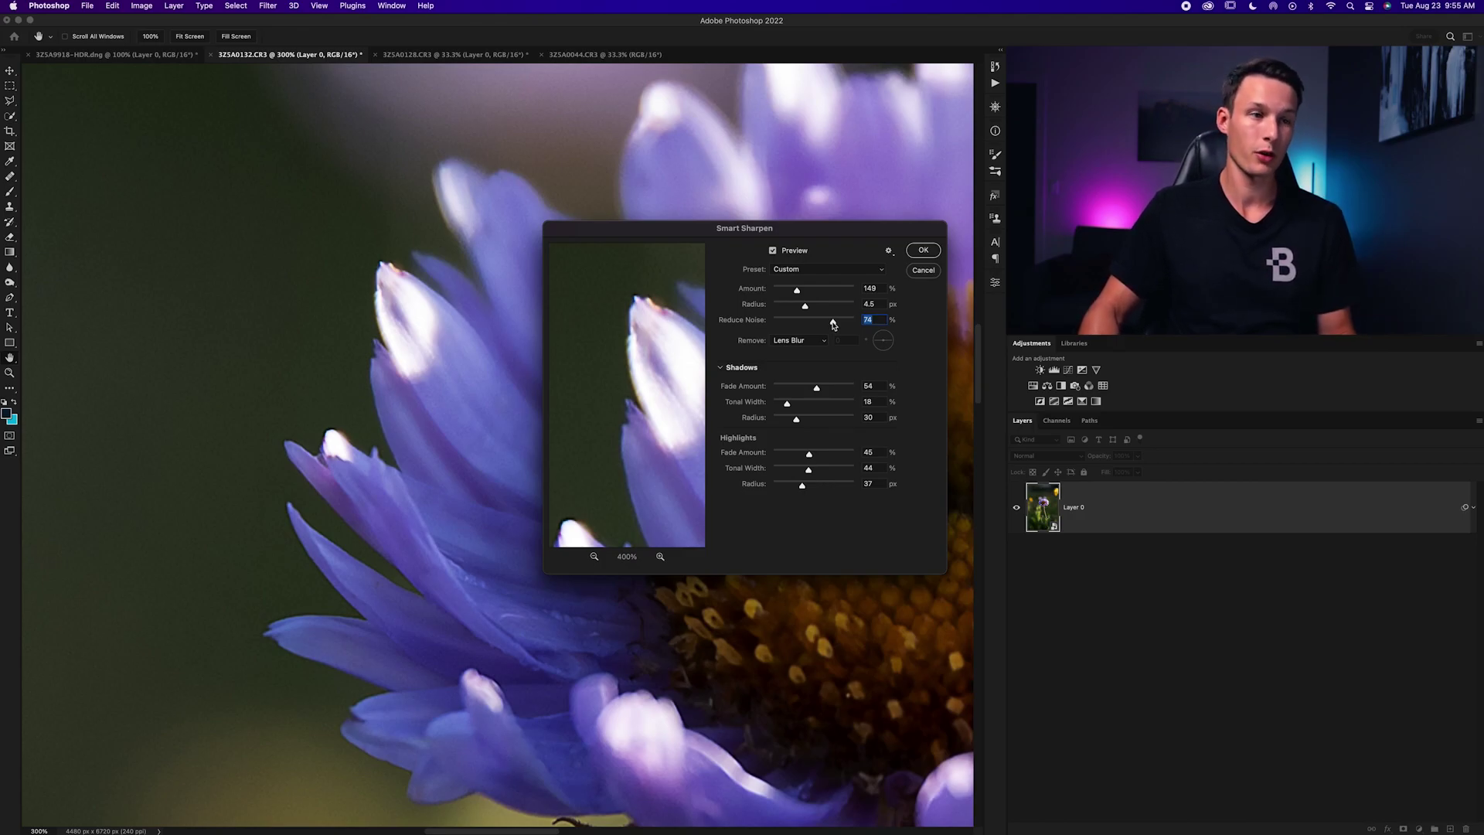
{"action": "left_click_drag", "start_coordinate": [833, 326], "coordinate": [783, 324]}
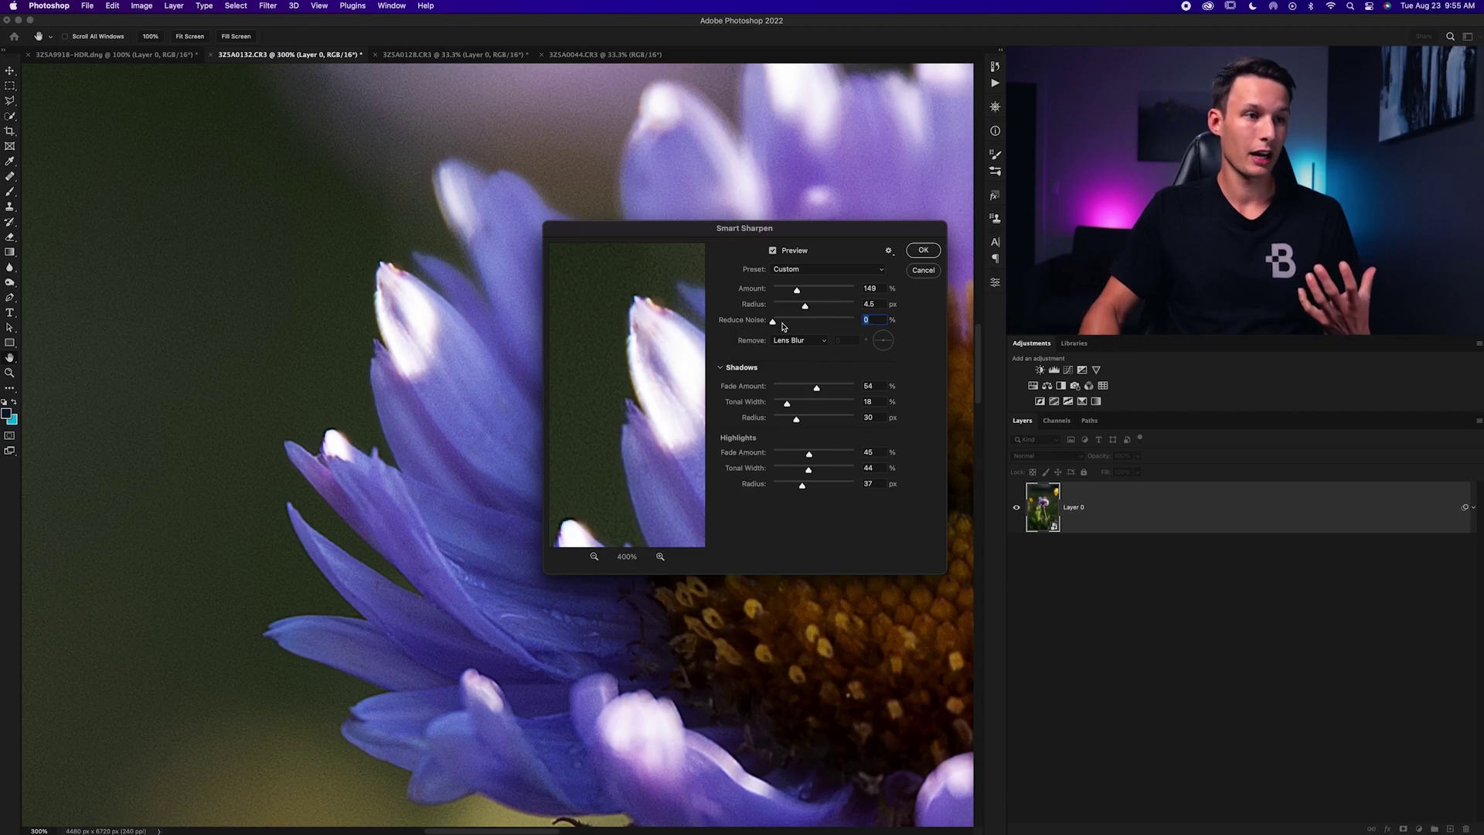
{"action": "left_click_drag", "start_coordinate": [779, 326], "coordinate": [783, 325]}
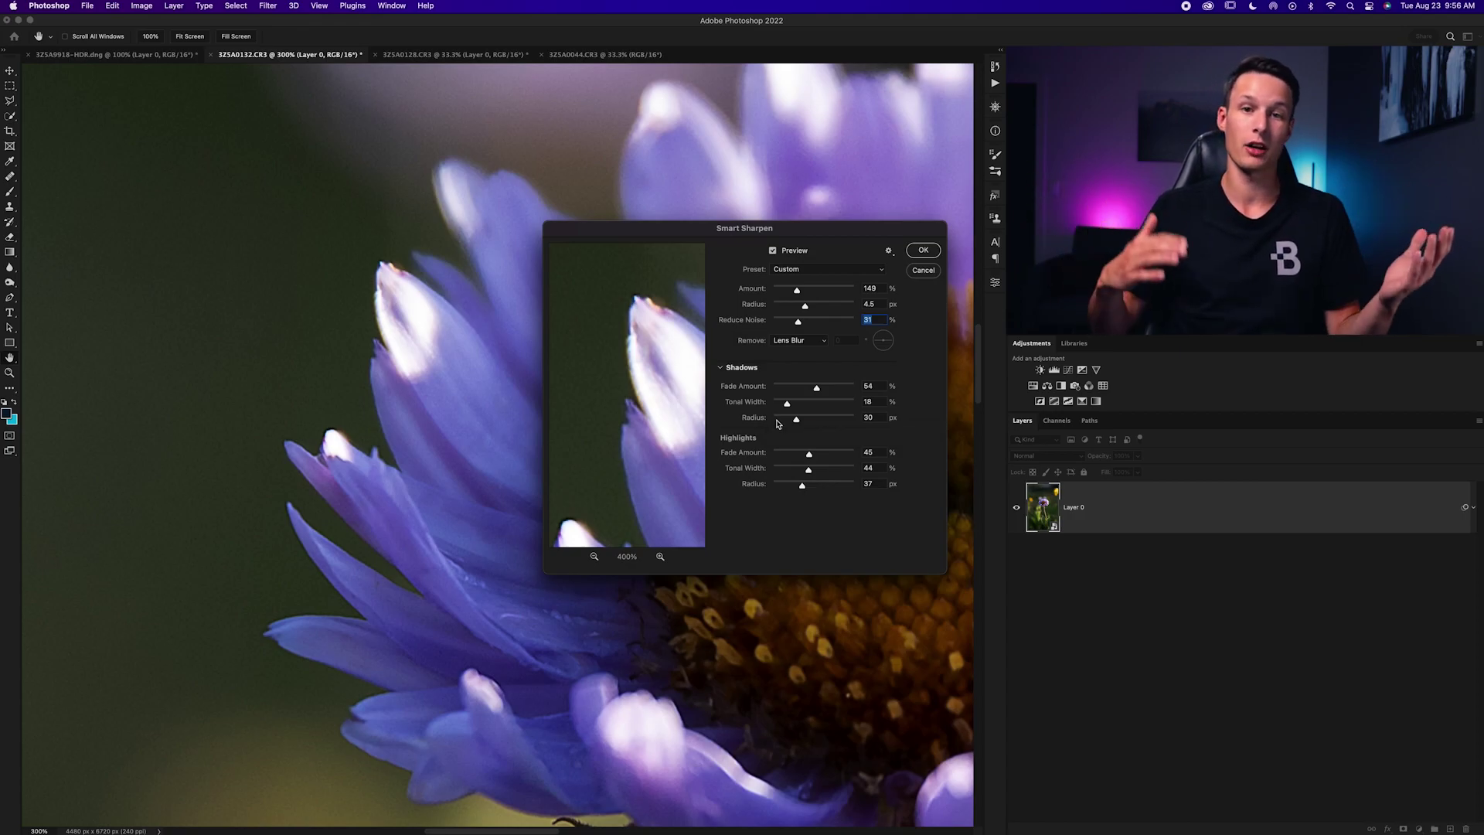
Raise Shadows fade to 74%, fully fade Highlights, and set Highlights tonal width to 48%
{"action": "left_click_drag", "start_coordinate": [816, 387], "coordinate": [833, 387]}
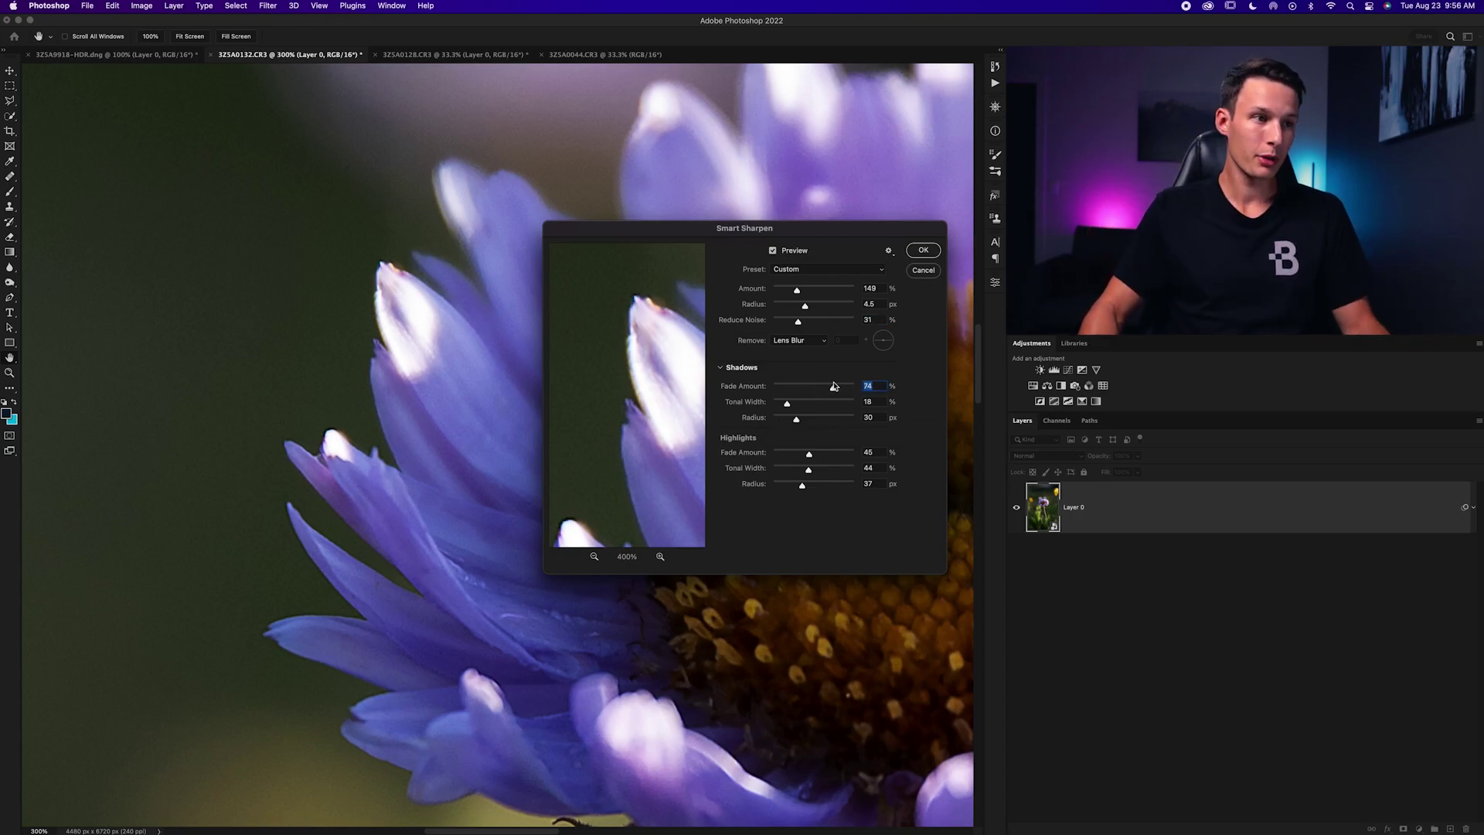
{"action": "left_click", "coordinate": [816, 454]}
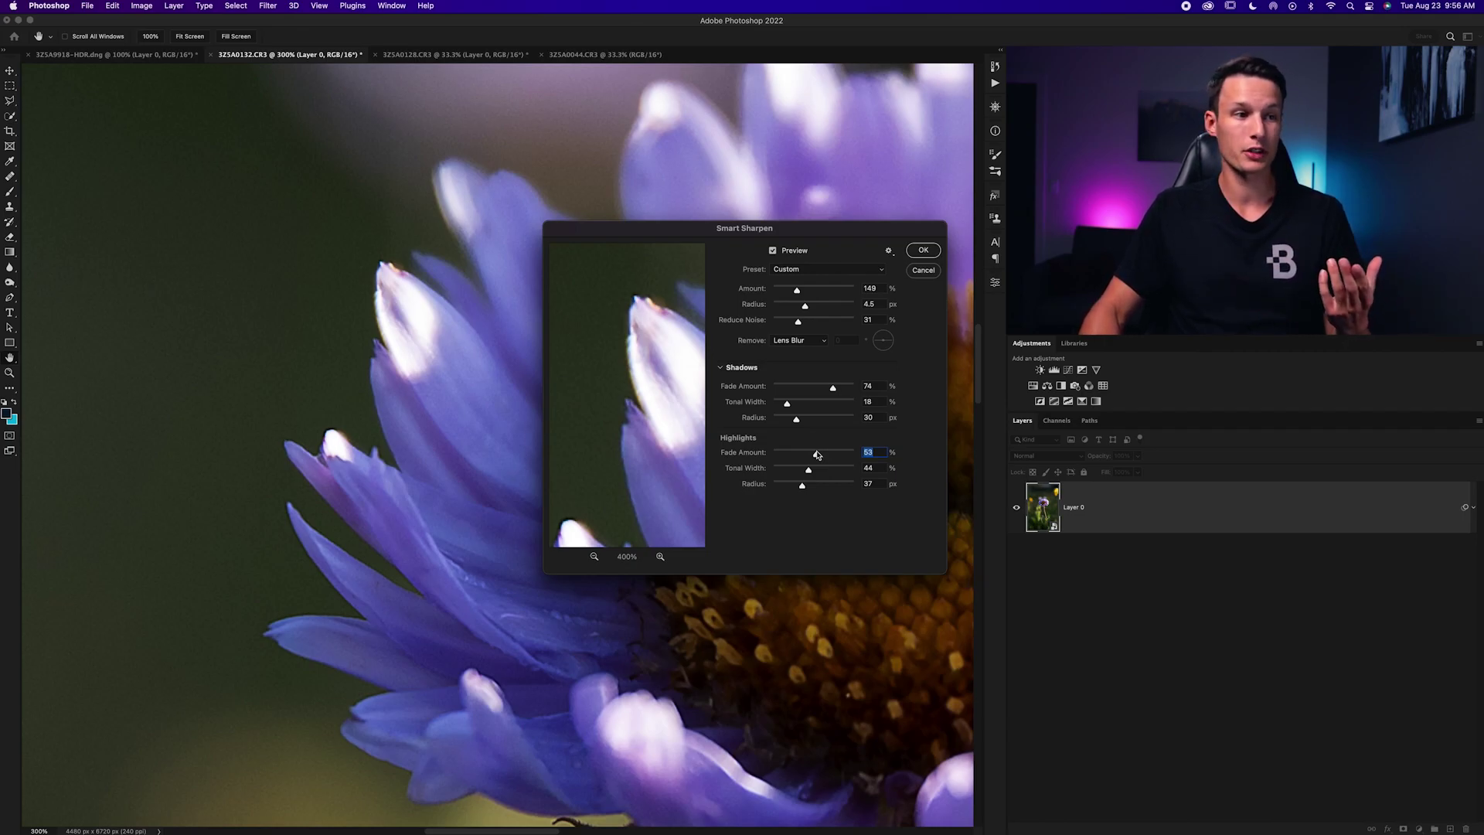
{"action": "scroll", "coordinate": [788, 422], "scroll_direction": "right", "scroll_amount": 2}
{"action": "mouse_move", "coordinate": [817, 456]}
{"action": "left_mouse_down"}
{"action": "mouse_move", "coordinate": [876, 454]}
{"action": "mouse_move", "coordinate": [782, 456]}
{"action": "mouse_move", "coordinate": [895, 458]}
{"action": "mouse_move", "coordinate": [736, 455]}
{"action": "mouse_move", "coordinate": [823, 453]}
{"action": "left_mouse_up"}
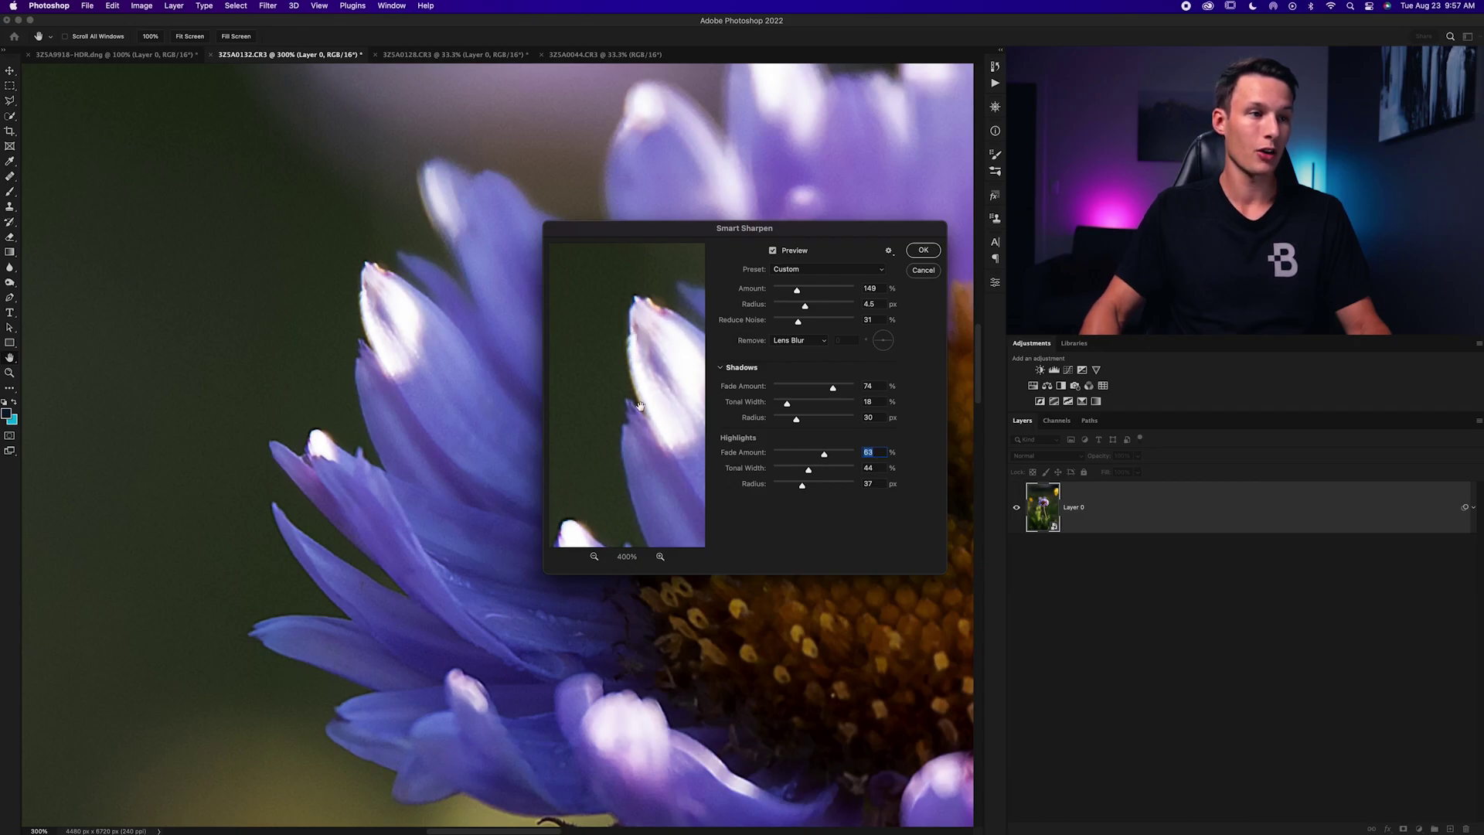
{"action": "left_click_drag", "start_coordinate": [821, 473], "coordinate": [780, 473]}
{"action": "left_click_drag", "start_coordinate": [772, 470], "coordinate": [908, 473]}
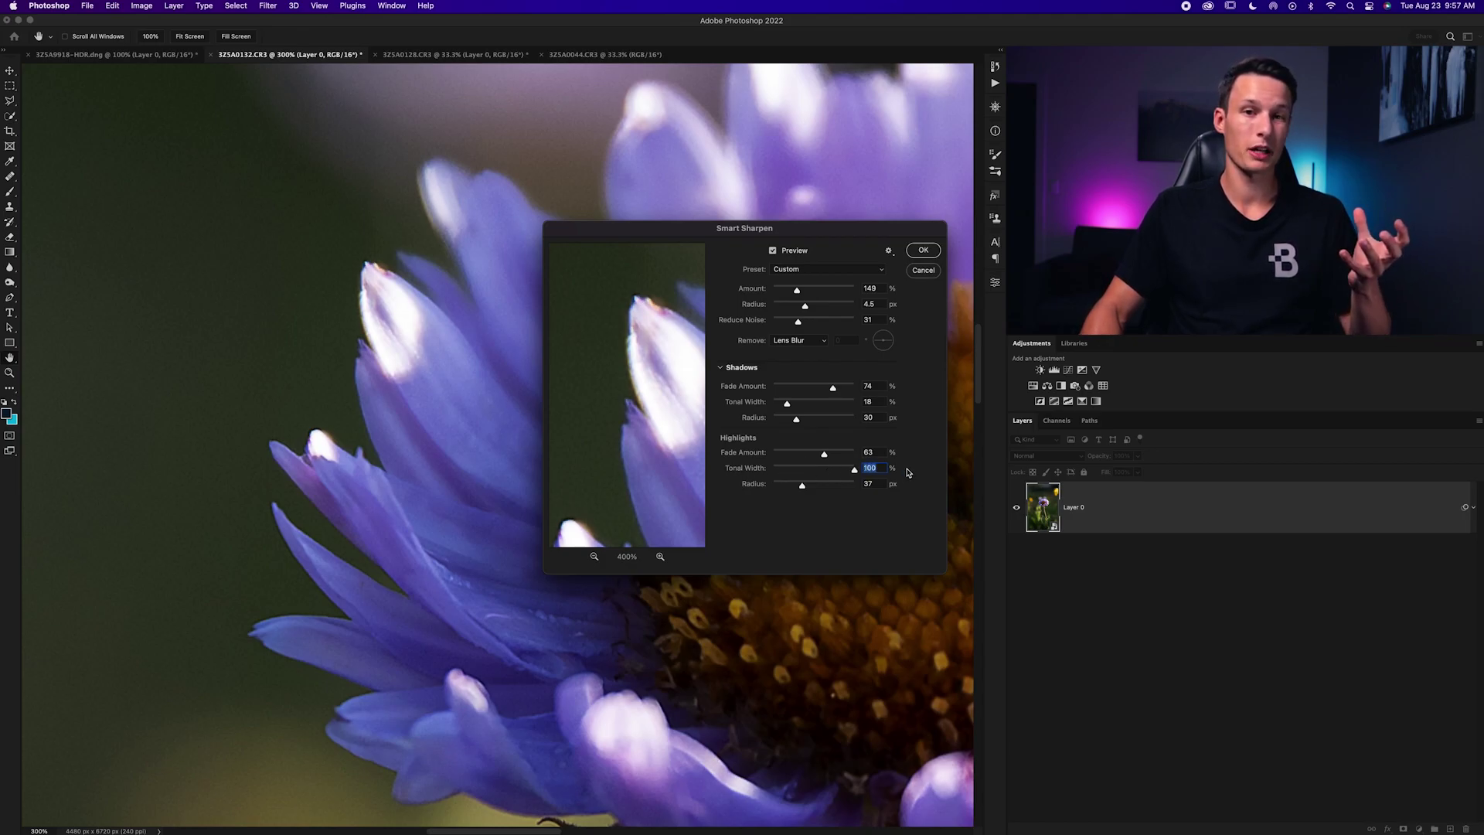
{"action": "left_click_drag", "start_coordinate": [908, 473], "coordinate": [797, 485]}
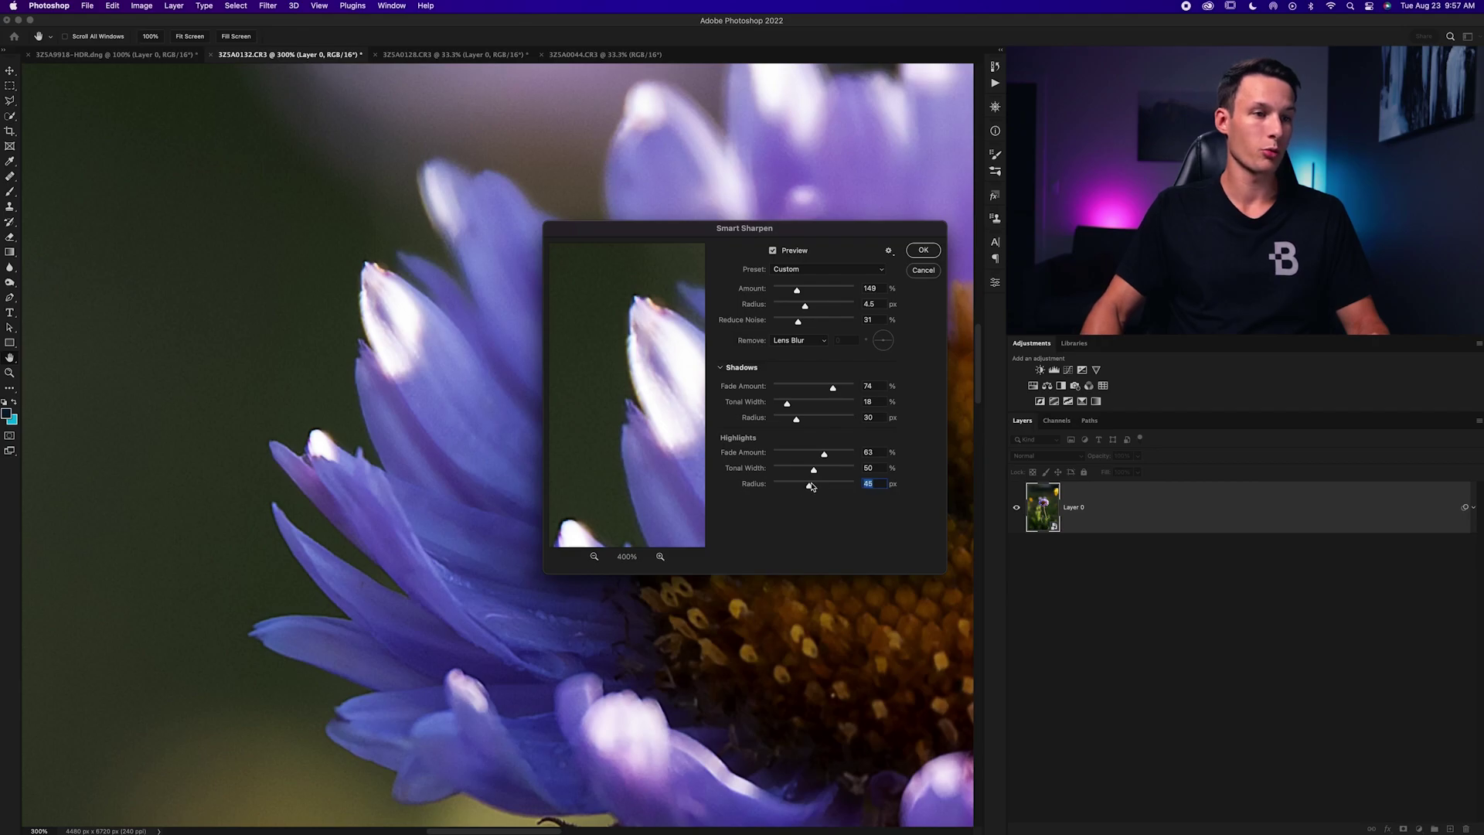
Lower Shadows fade to 42% and tonal width to 43%, check presets, and apply Smart Sharpen
{"action": "left_click", "coordinate": [807, 386]}
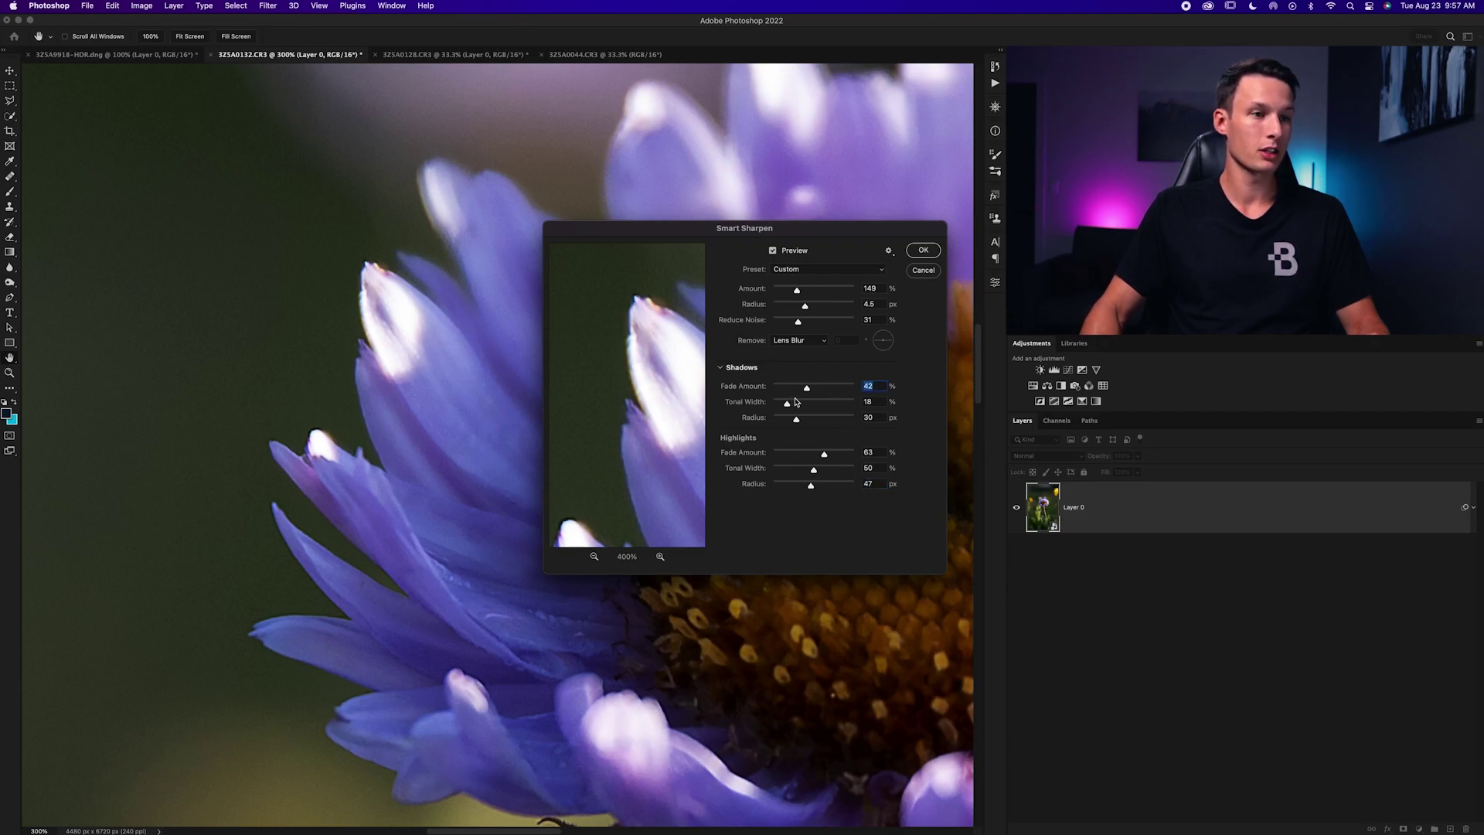
{"action": "left_click_drag", "start_coordinate": [810, 403], "coordinate": [803, 420]}
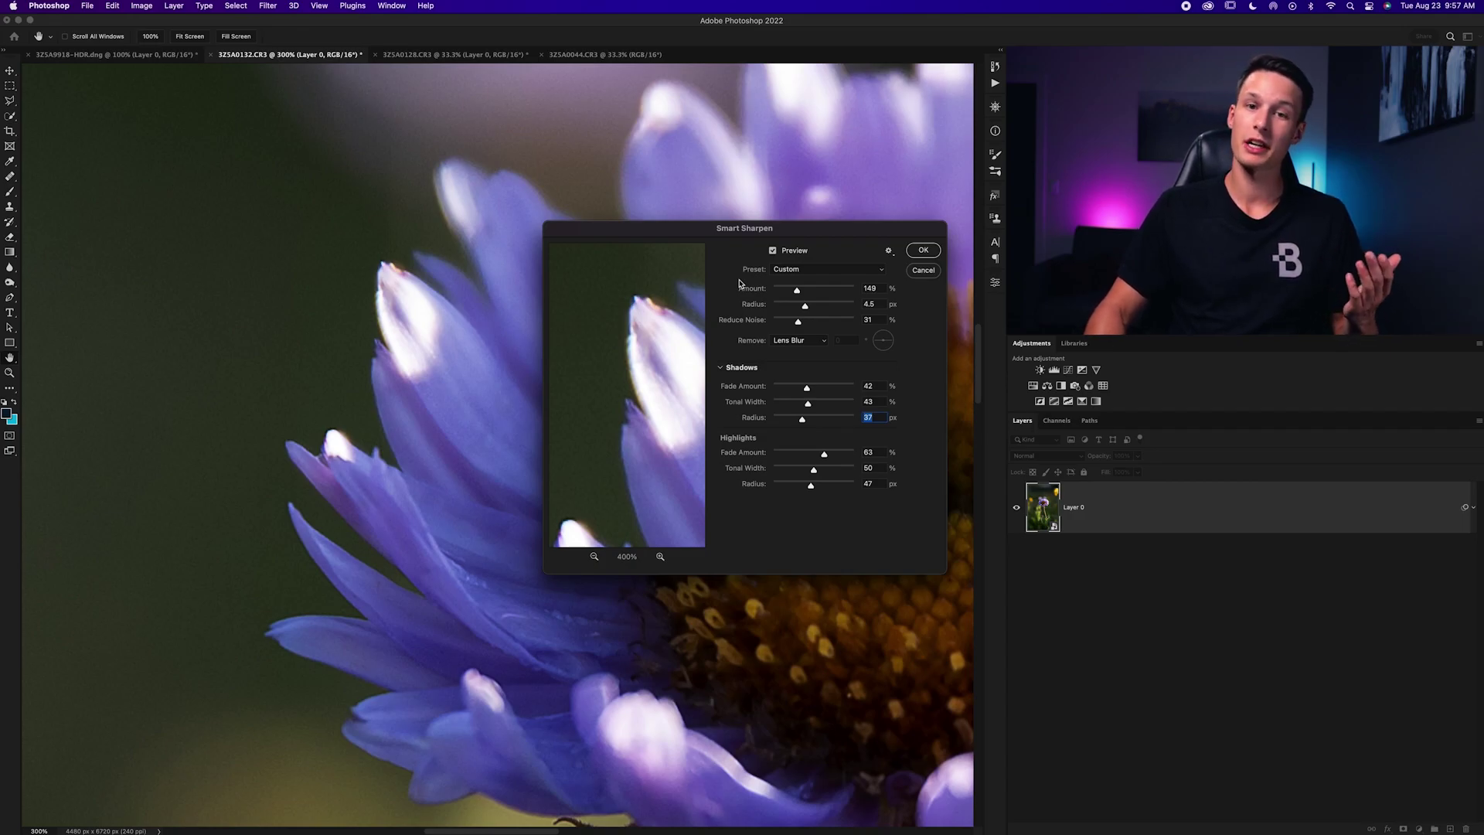
{"action": "left_click", "coordinate": [797, 272]}
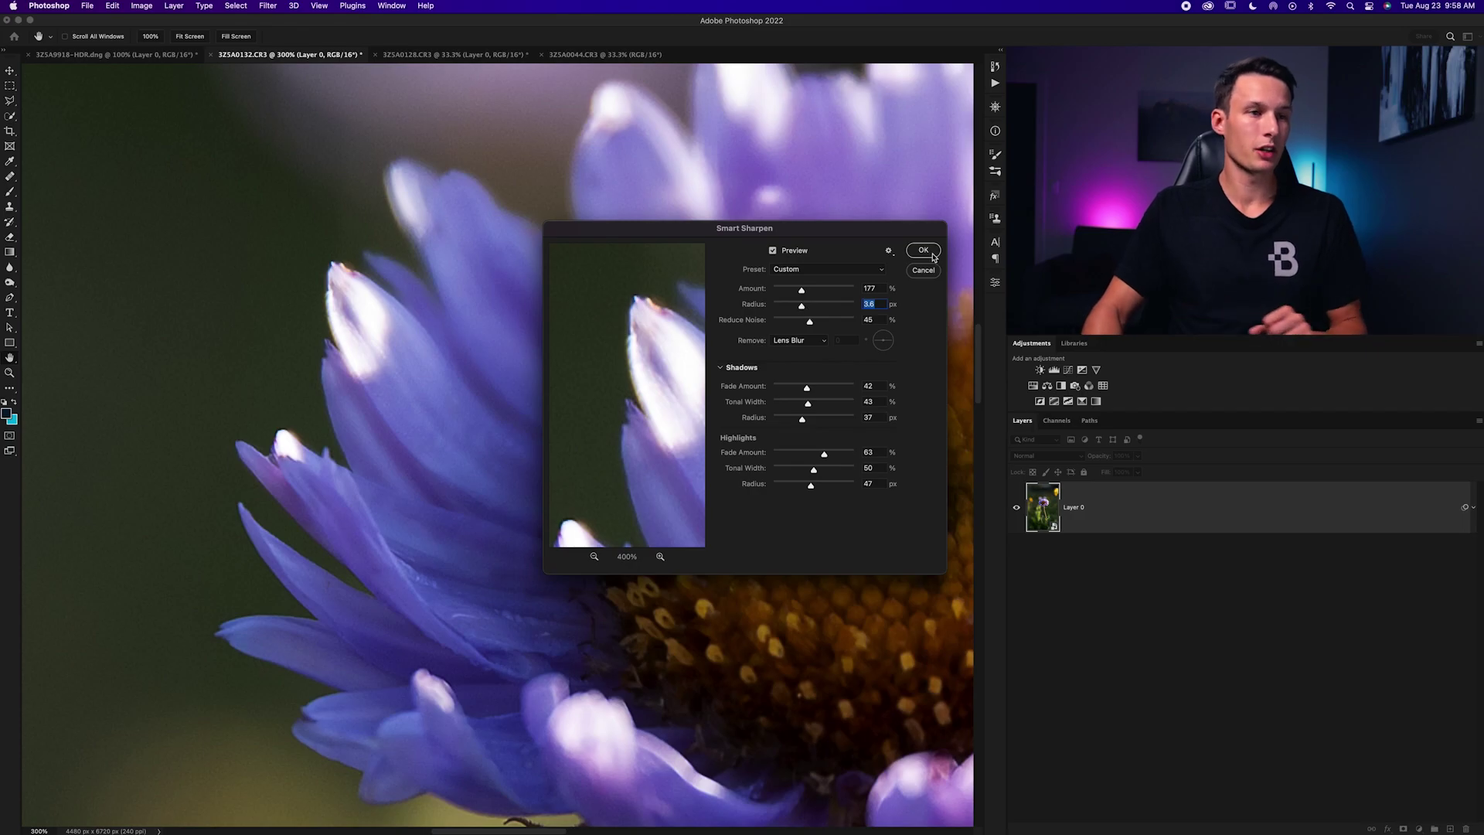
{"action": "left_click", "coordinate": [924, 250]}
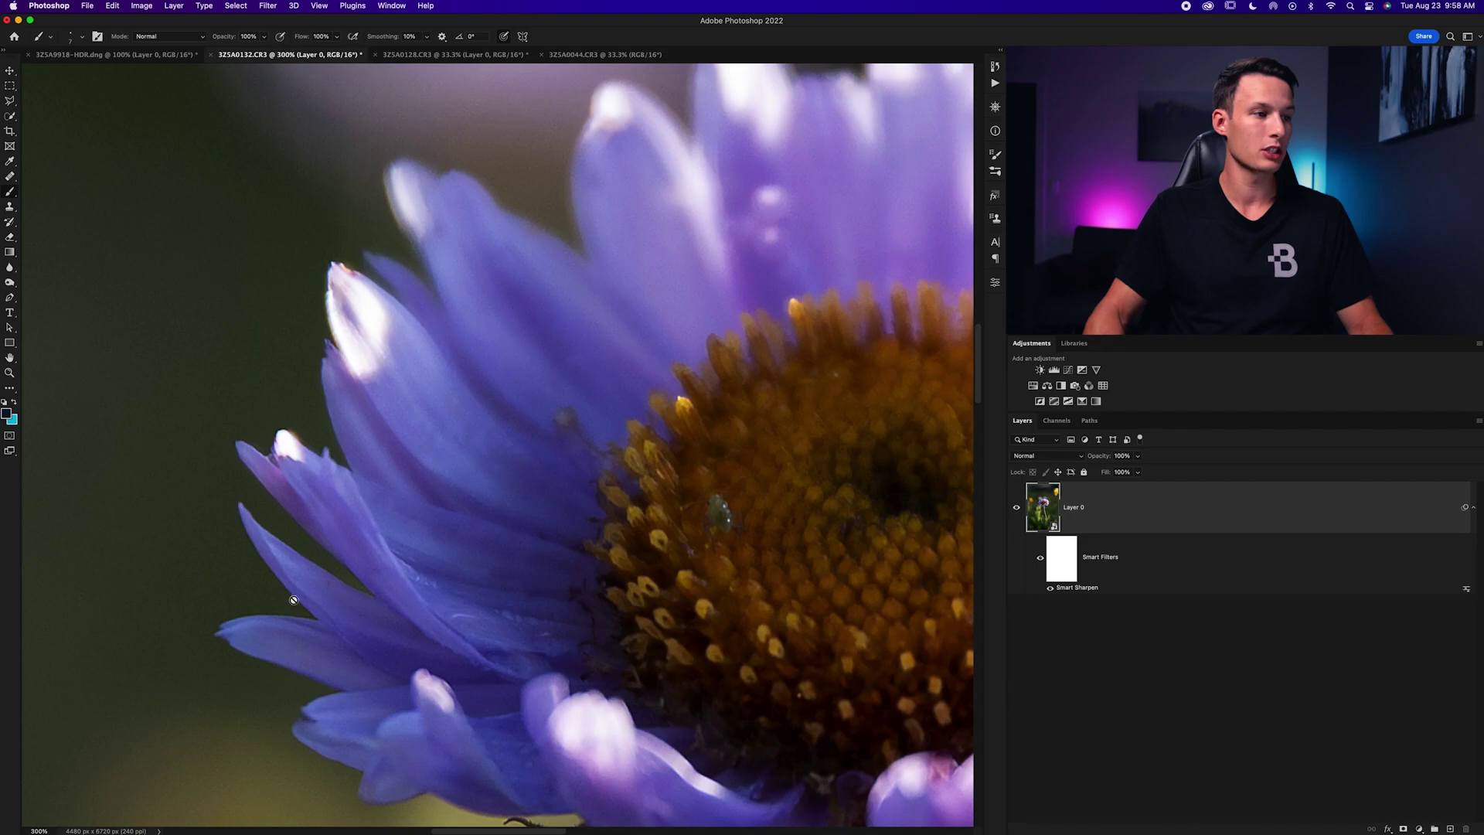
Toggle the Smart Sharpen filter off to compare, then fit the whole flower in view
{"action": "left_click", "coordinate": [1040, 557]}
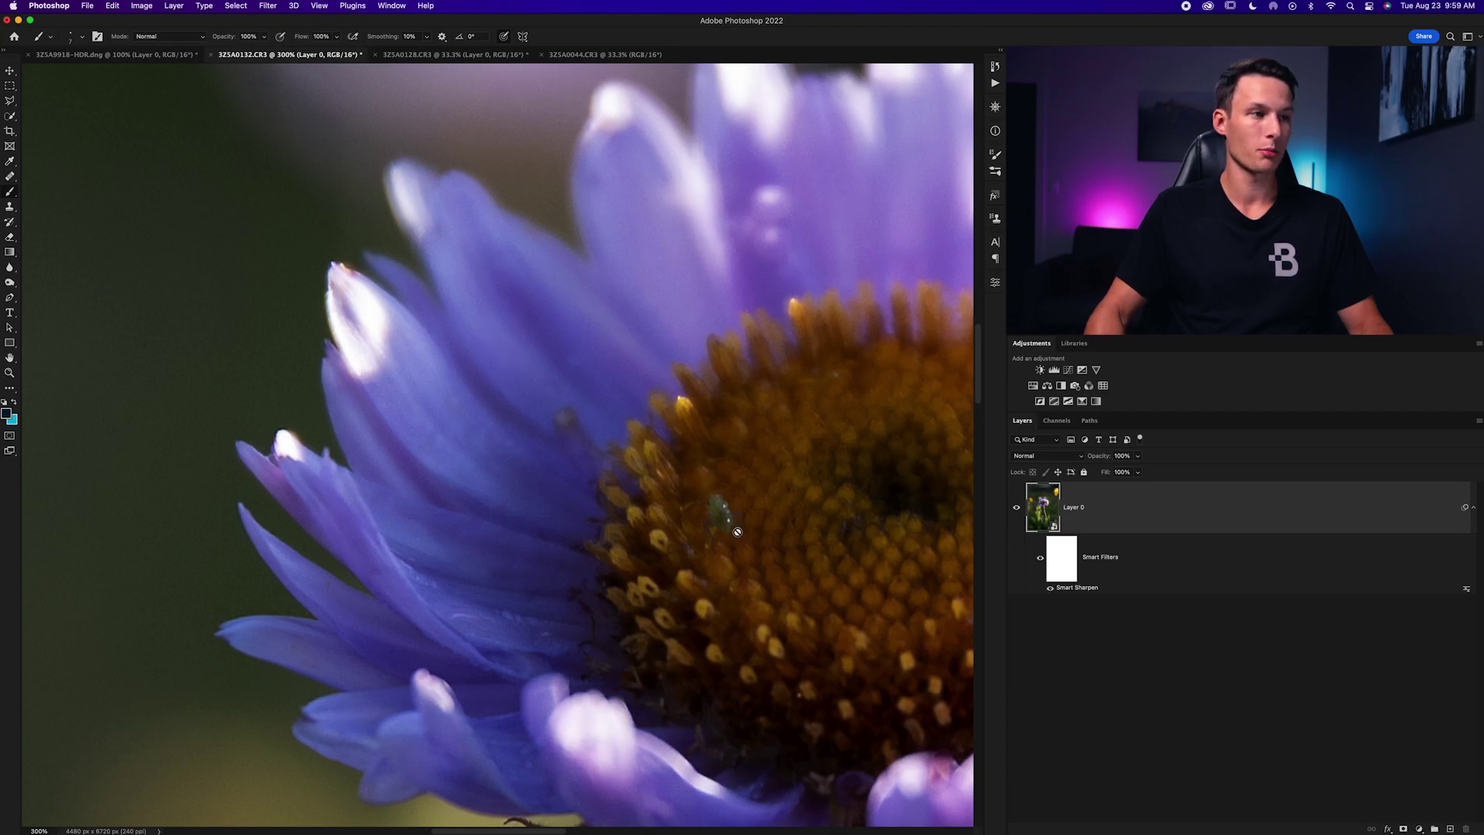
{"action": "key", "text": "super+0"}
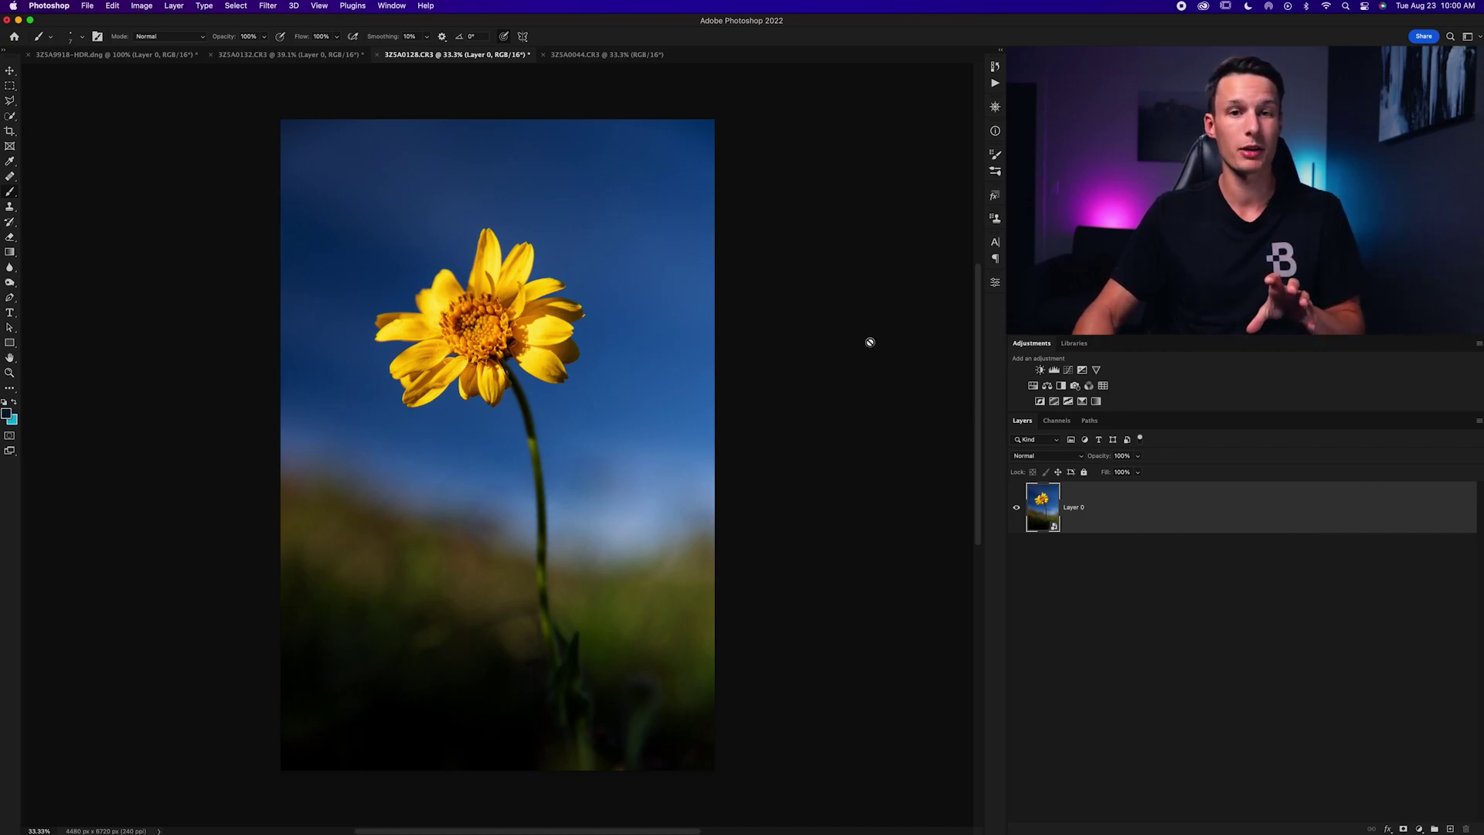
{"action": "right_click", "coordinate": [1110, 535]}
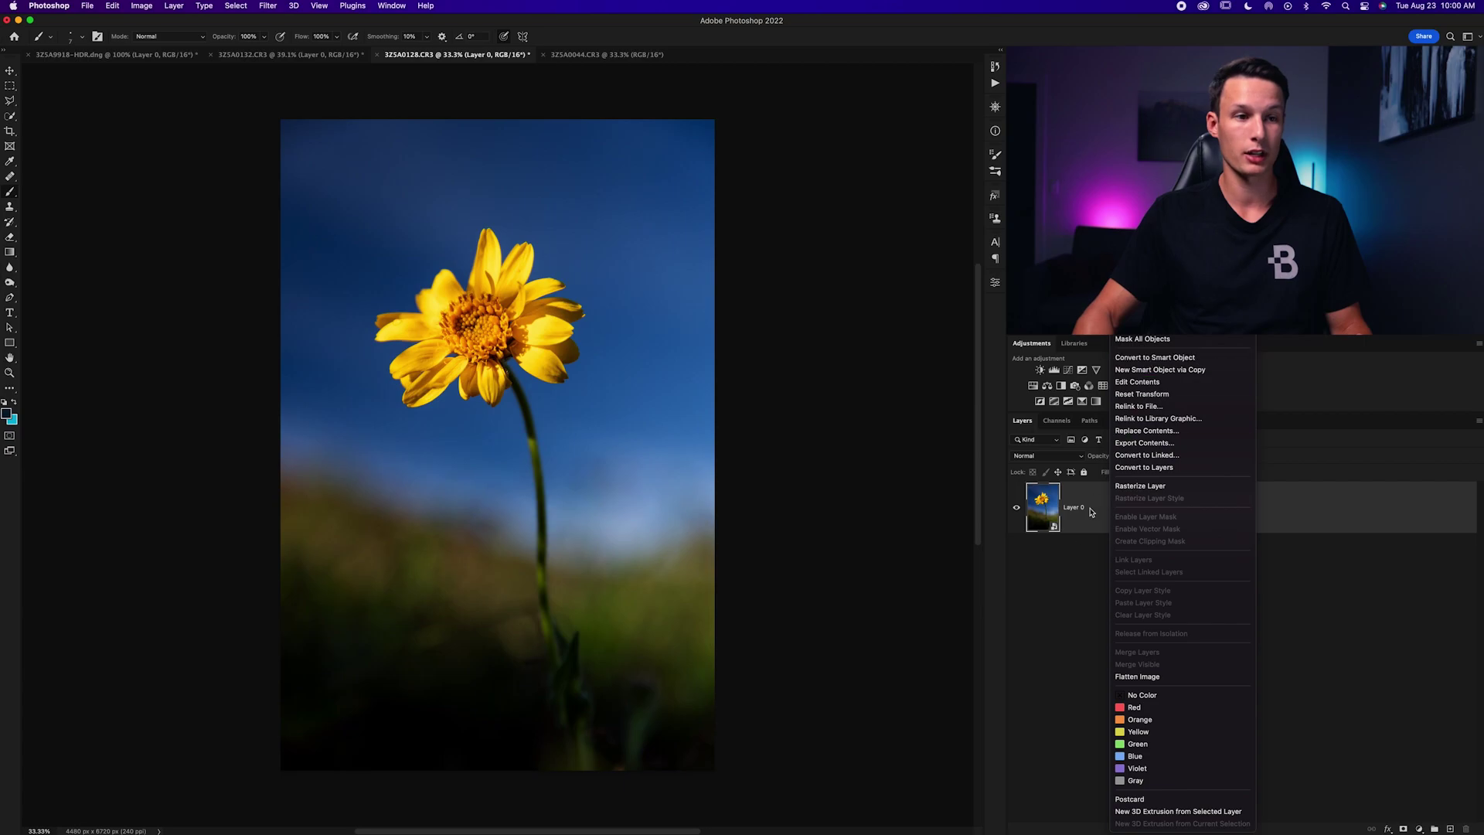
{"action": "left_click", "coordinate": [1069, 564]}
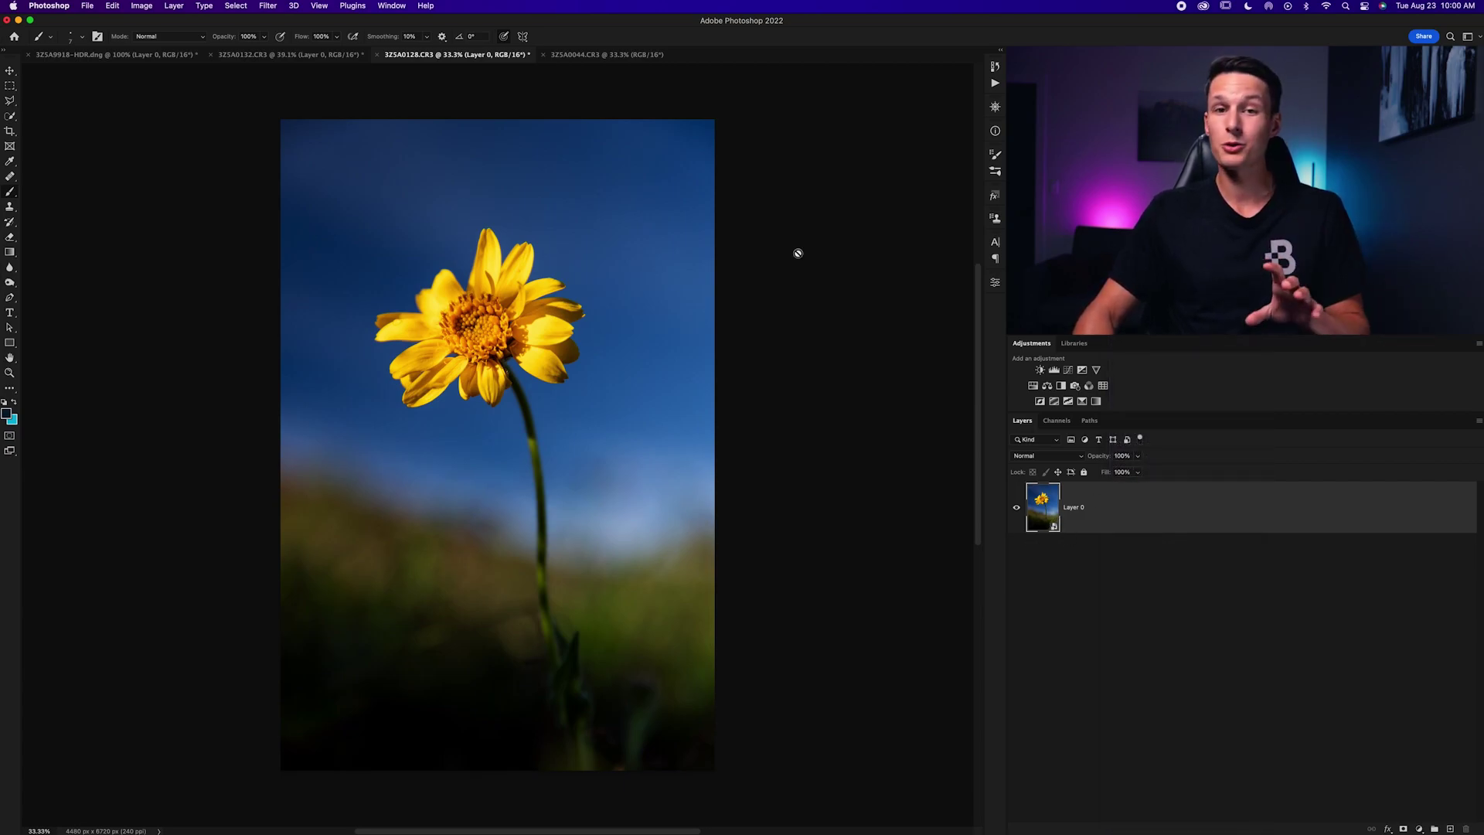
{"action": "left_click", "coordinate": [266, 6]}
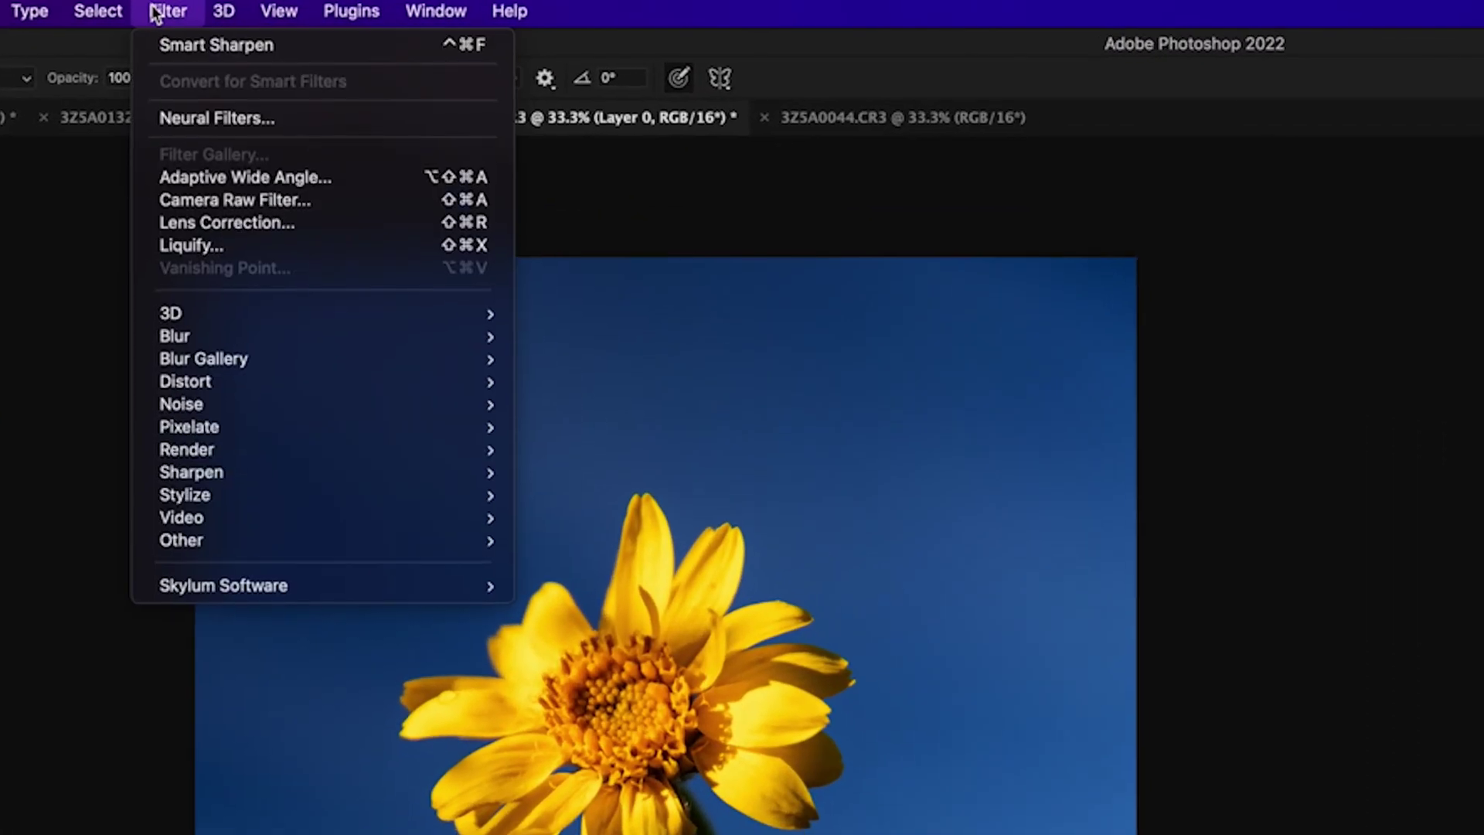
Open Filter > Sharpen > Unsharp Mask and center its preview on a petal edge
{"action": "mouse_move", "coordinate": [284, 494]}
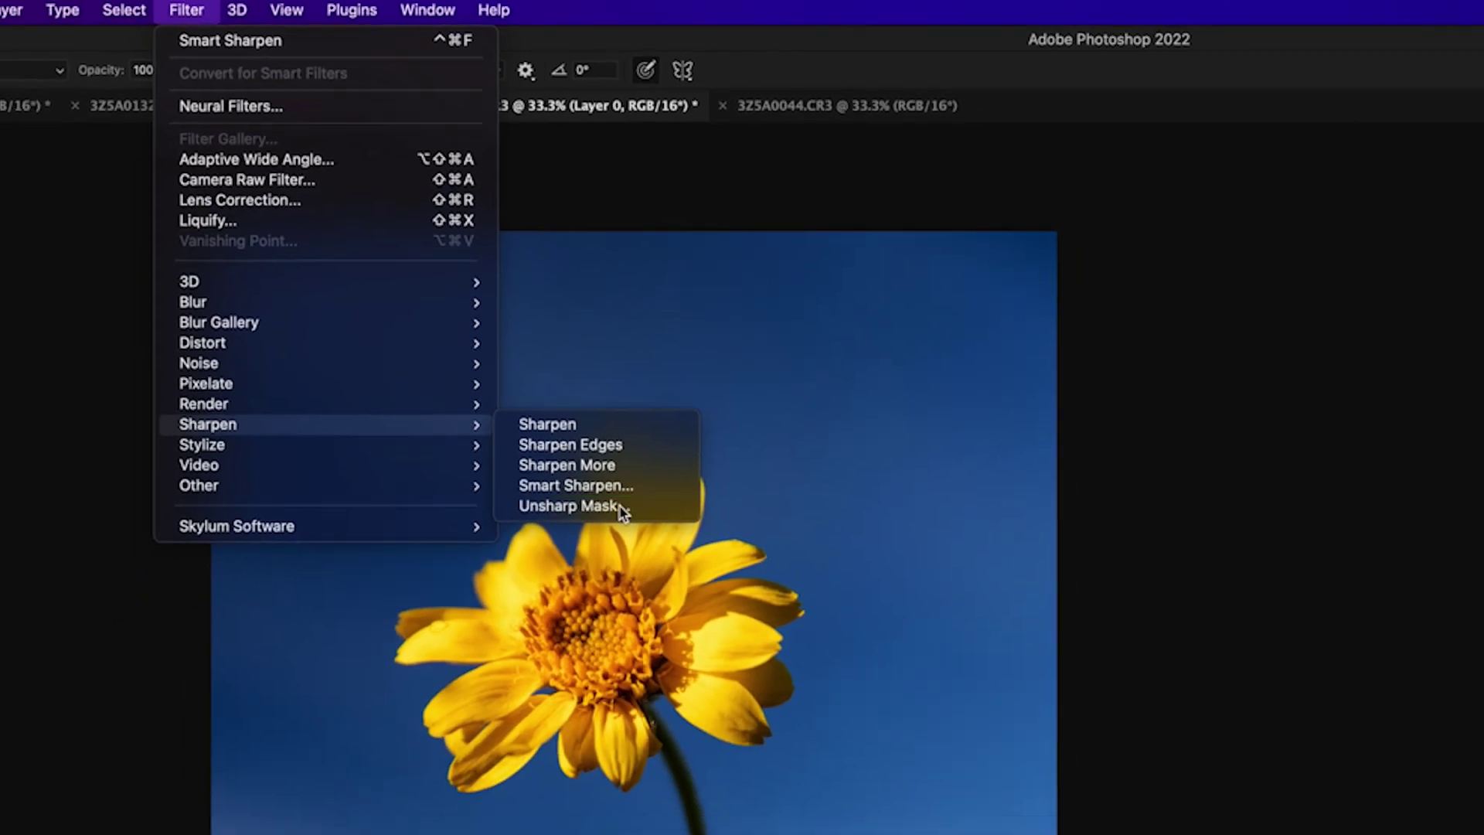
{"action": "left_click", "coordinate": [609, 589]}
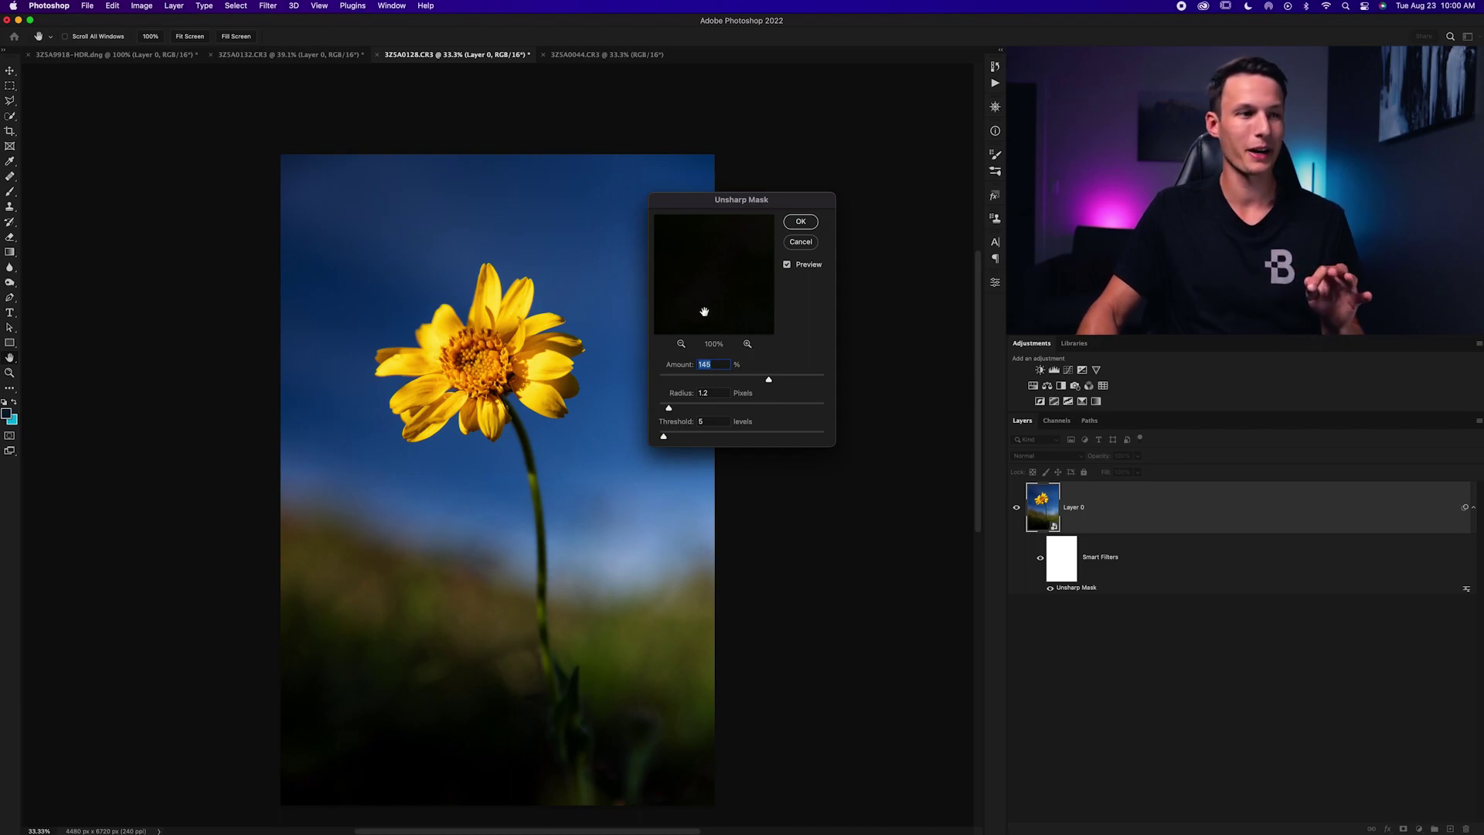
{"action": "left_click", "coordinate": [479, 302]}
{"action": "scroll", "coordinate": [554, 332], "scroll_direction": "left", "scroll_amount": 2}
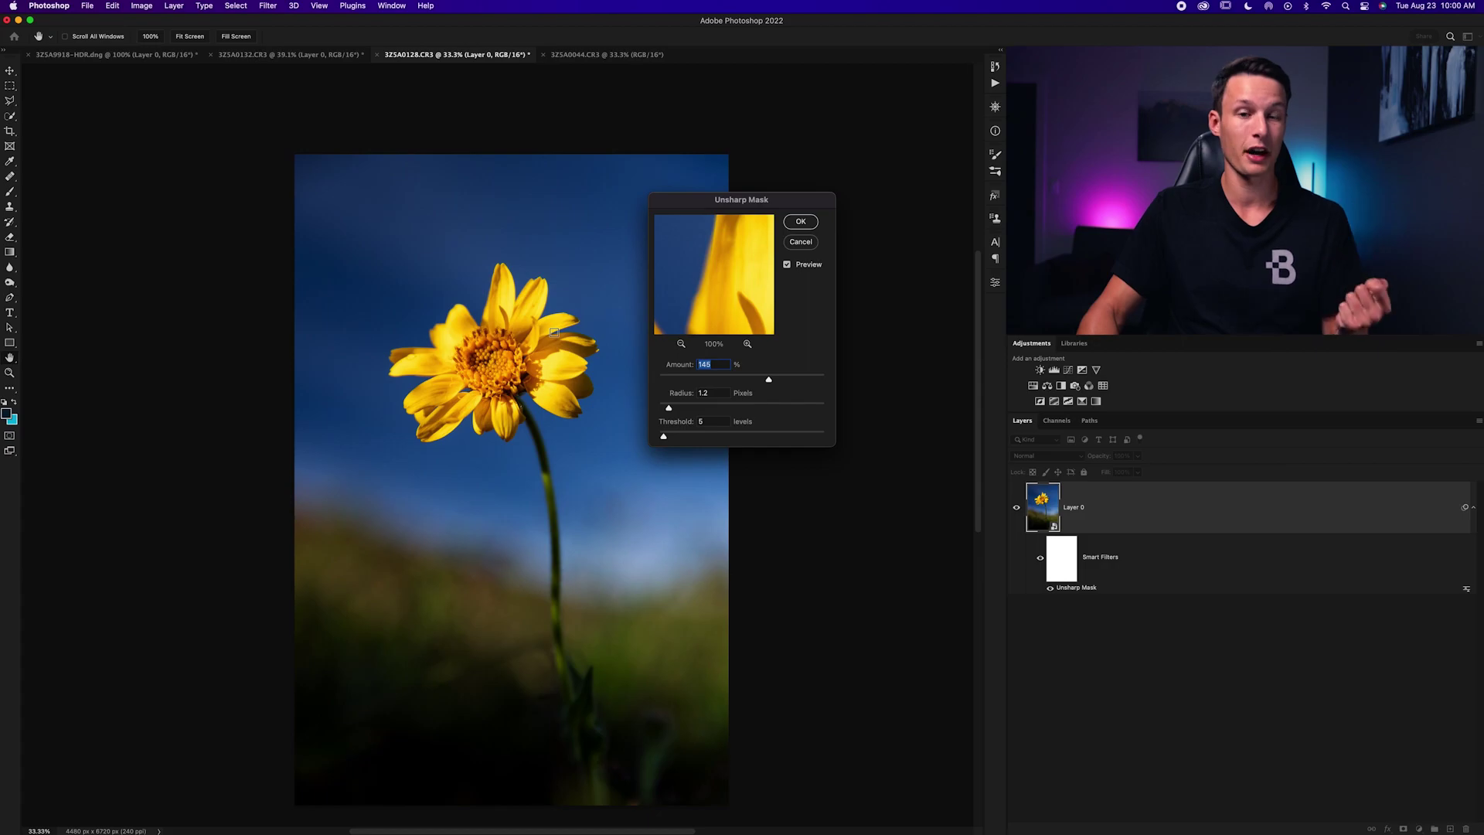
{"action": "scroll", "coordinate": [538, 349], "scroll_direction": "up", "scroll_amount": 6}
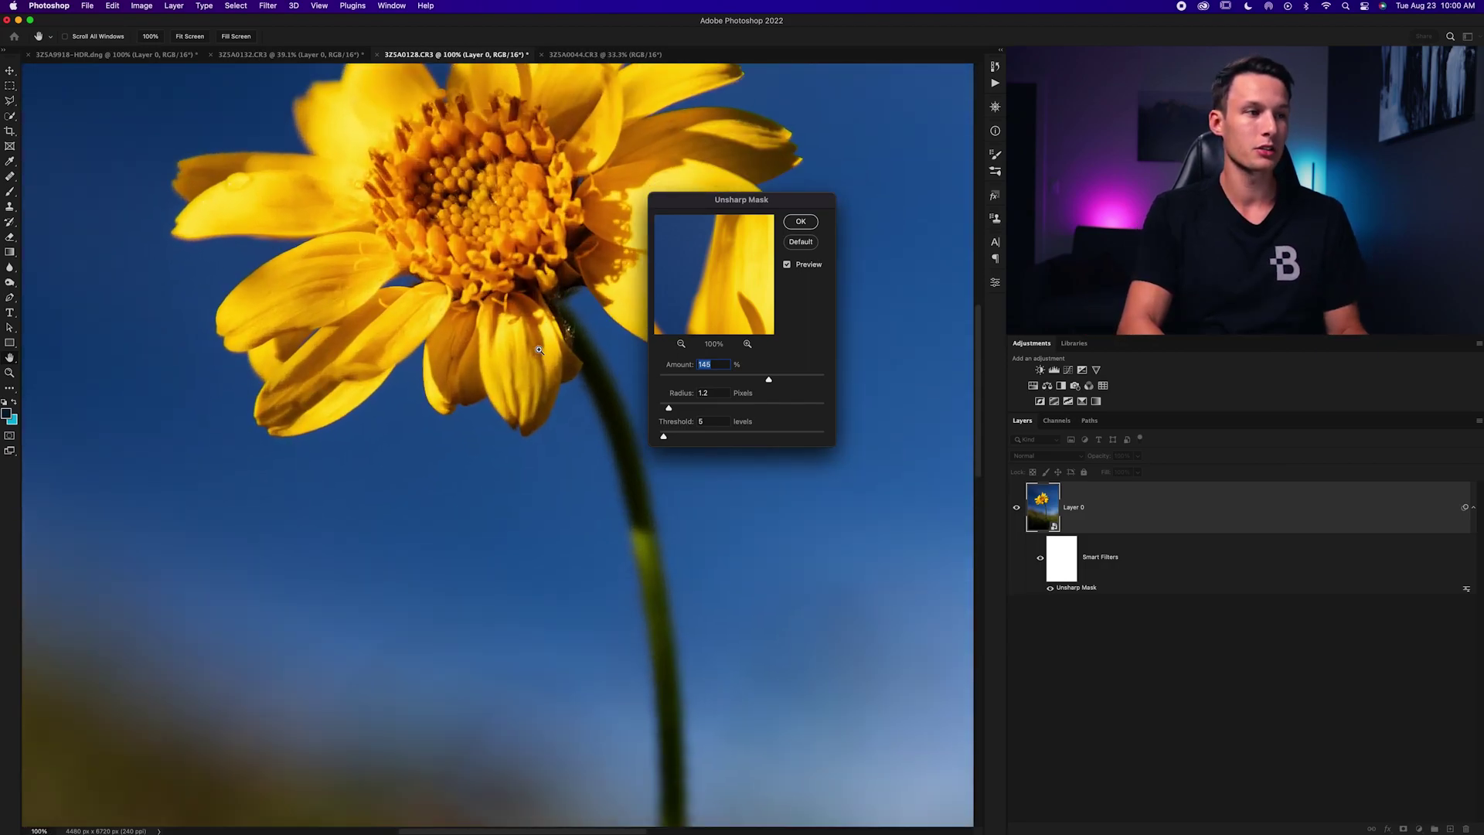
{"action": "scroll", "coordinate": [538, 349], "scroll_direction": "up", "scroll_amount": 8}
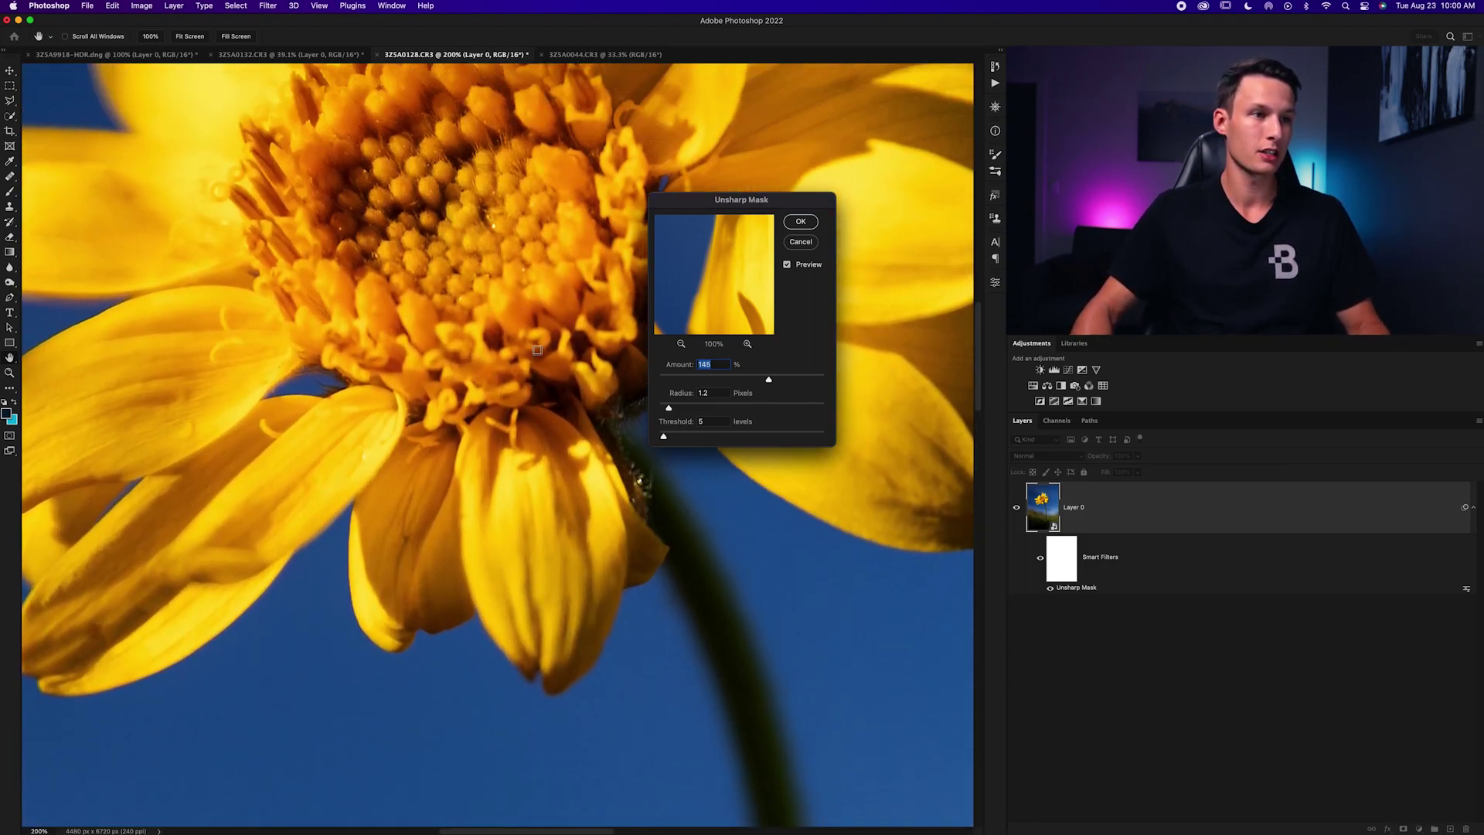
{"action": "scroll", "coordinate": [531, 352], "scroll_direction": "up", "scroll_amount": 2}
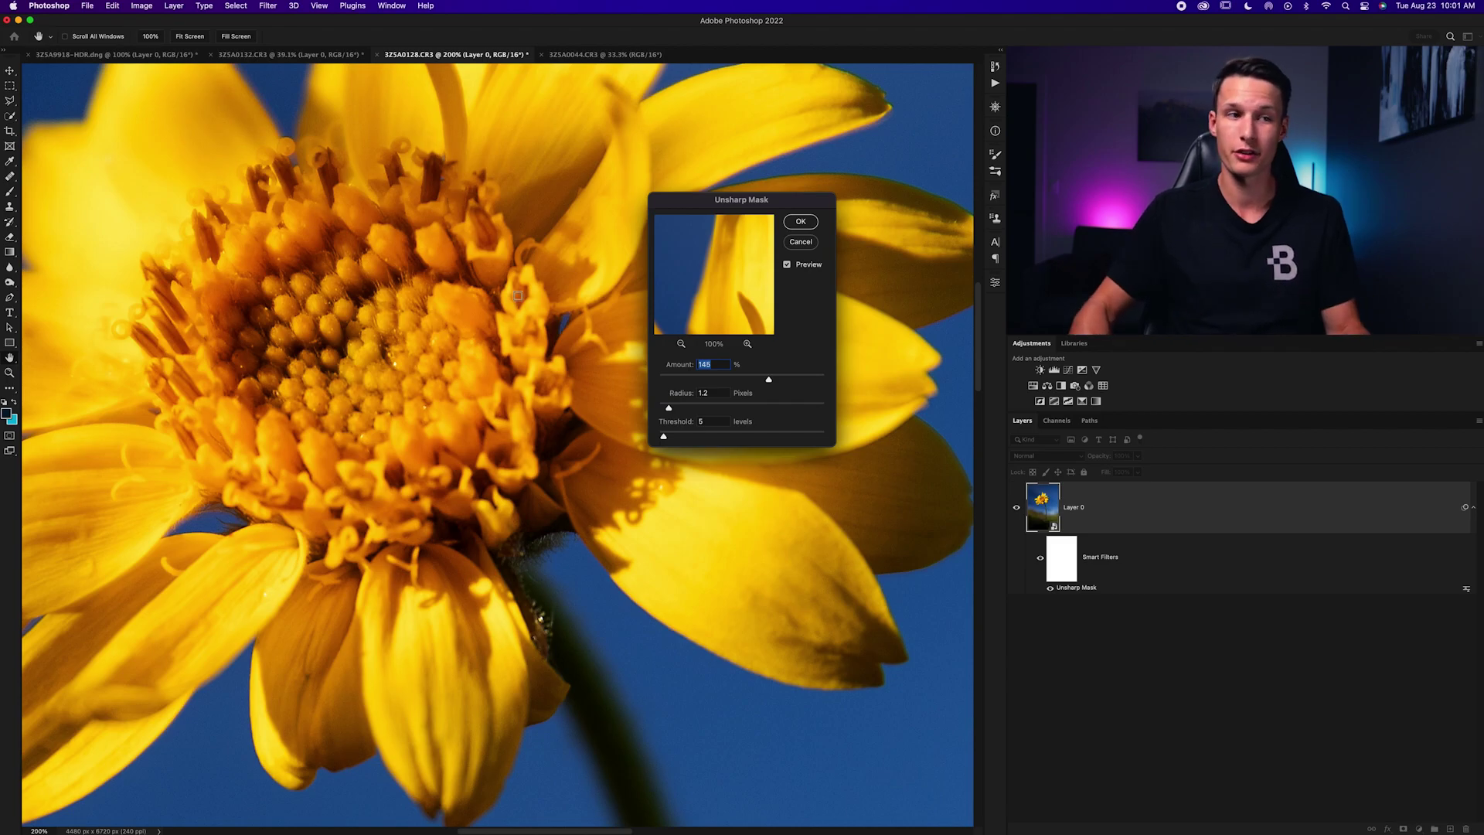
{"action": "scroll", "coordinate": [513, 293], "scroll_direction": "left", "scroll_amount": 10}
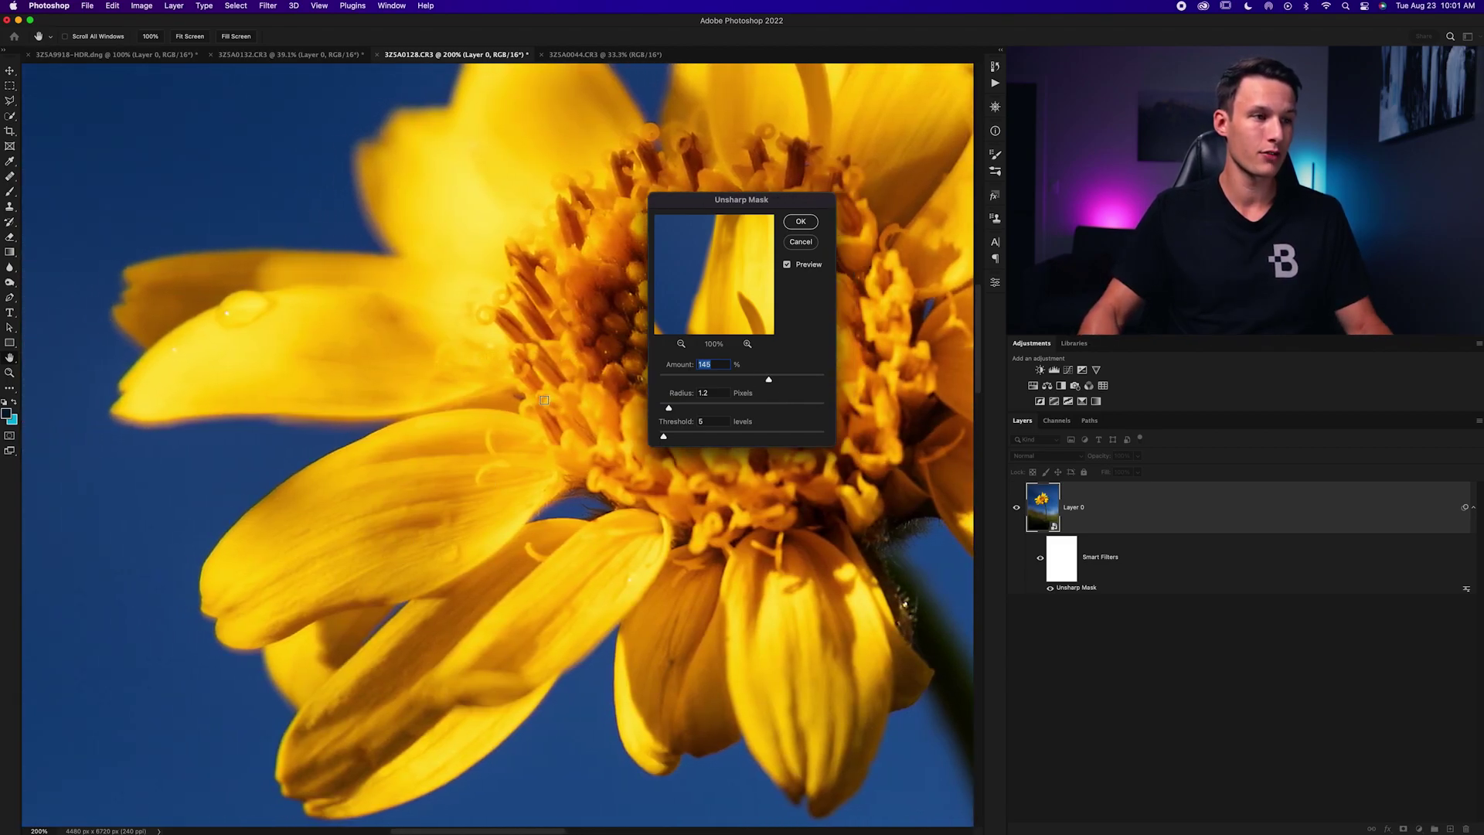
{"action": "scroll", "coordinate": [544, 400], "scroll_direction": "right", "scroll_amount": 2}
Tune Unsharp Mask to Amount 168 and Radius 1.2, then apply it
{"action": "left_click_drag", "start_coordinate": [769, 375], "coordinate": [595, 379]}
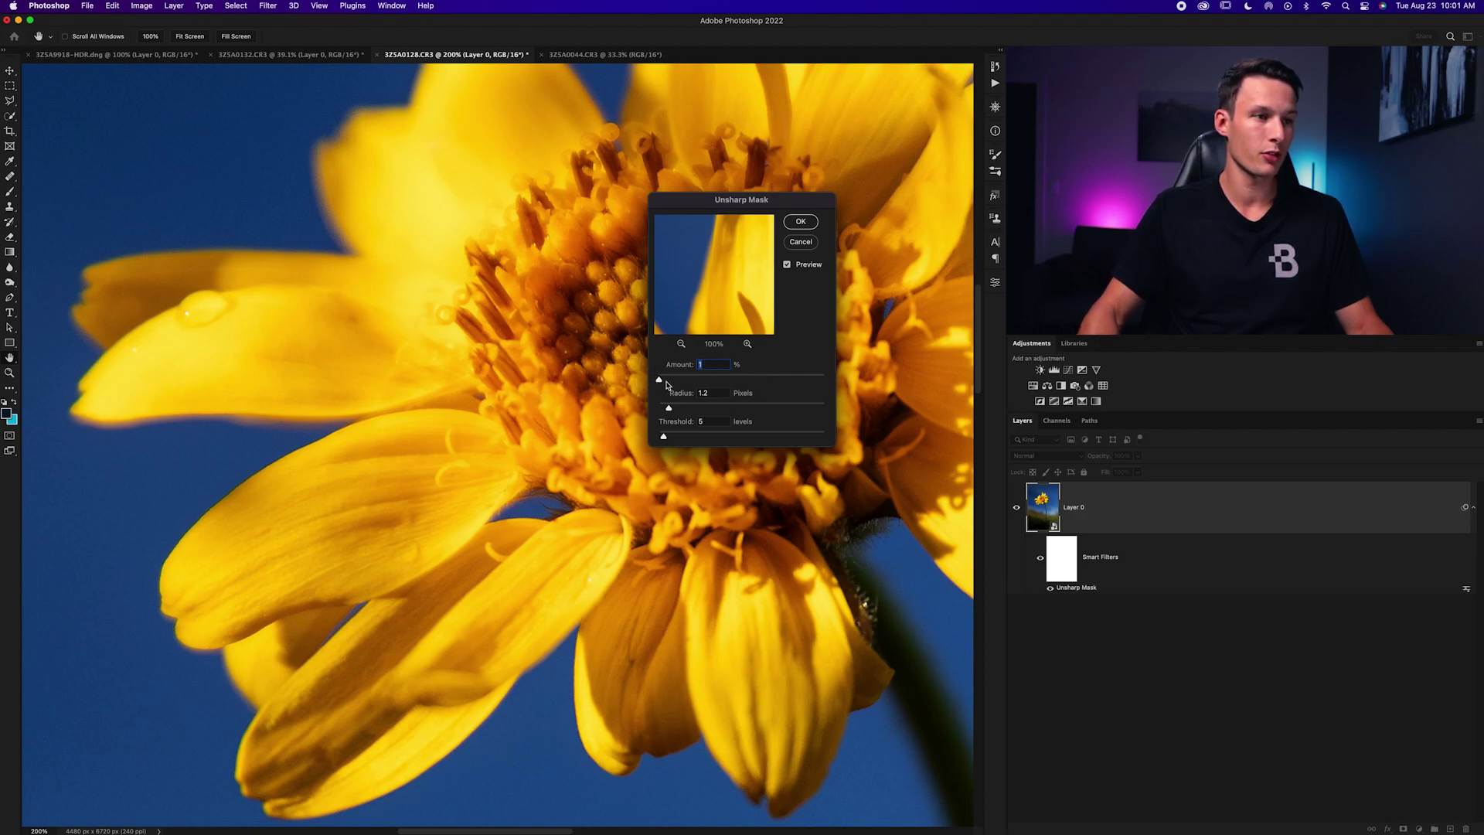
{"action": "left_click_drag", "start_coordinate": [661, 380], "coordinate": [766, 381]}
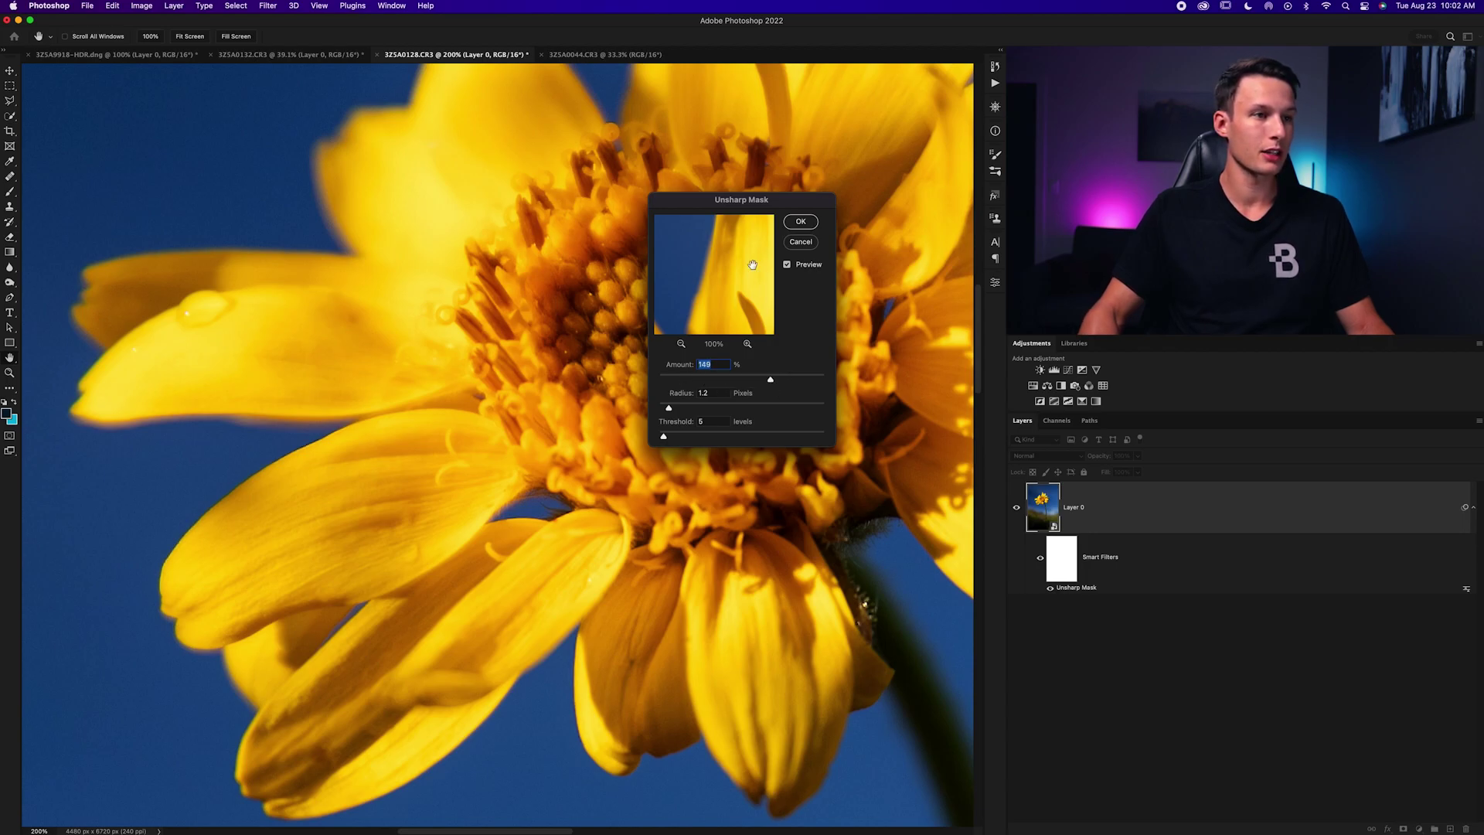
{"action": "left_click_drag", "start_coordinate": [739, 207], "coordinate": [287, 127]}
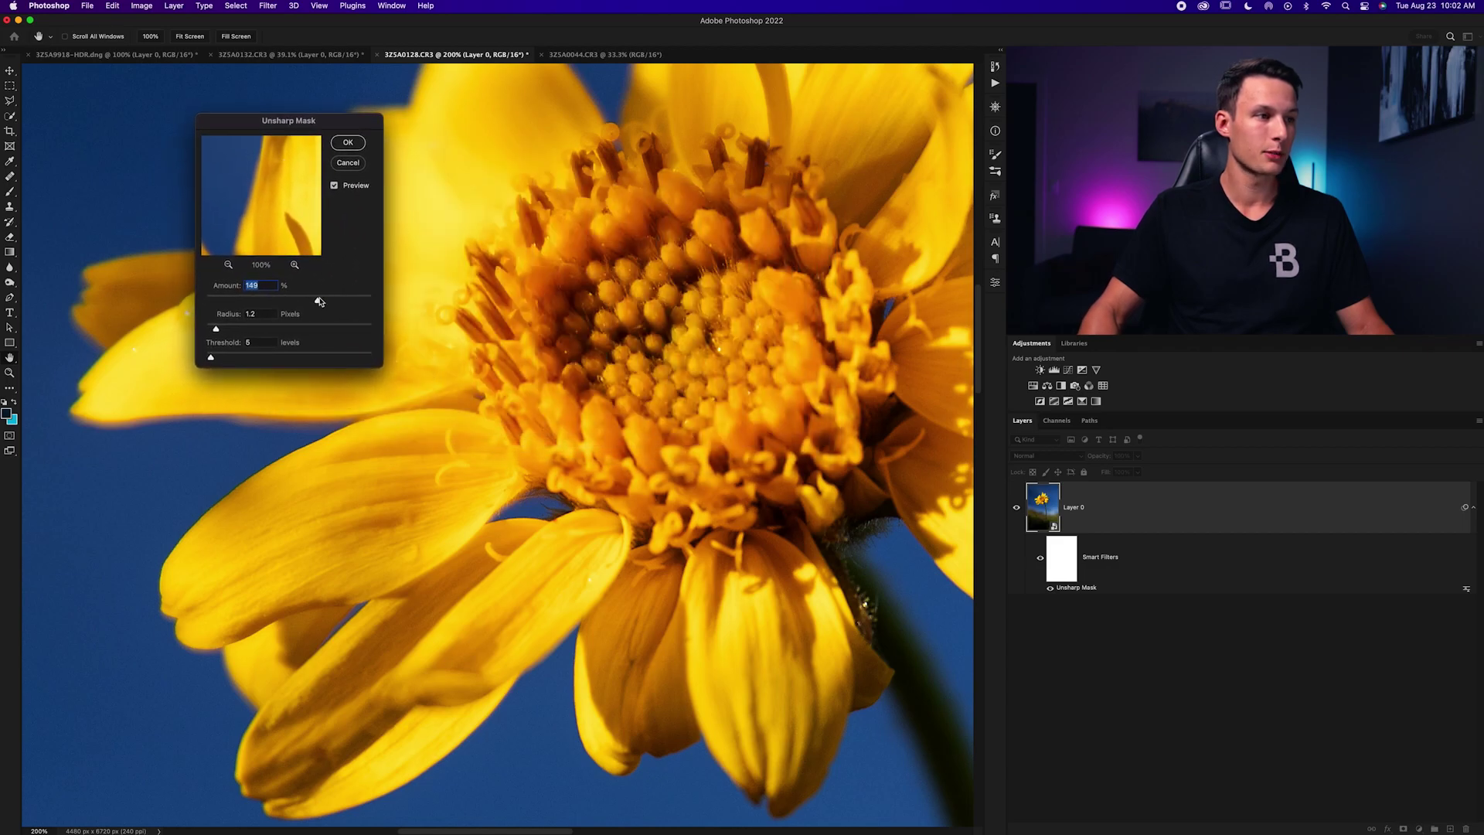
{"action": "left_click_drag", "start_coordinate": [317, 302], "coordinate": [334, 302]}
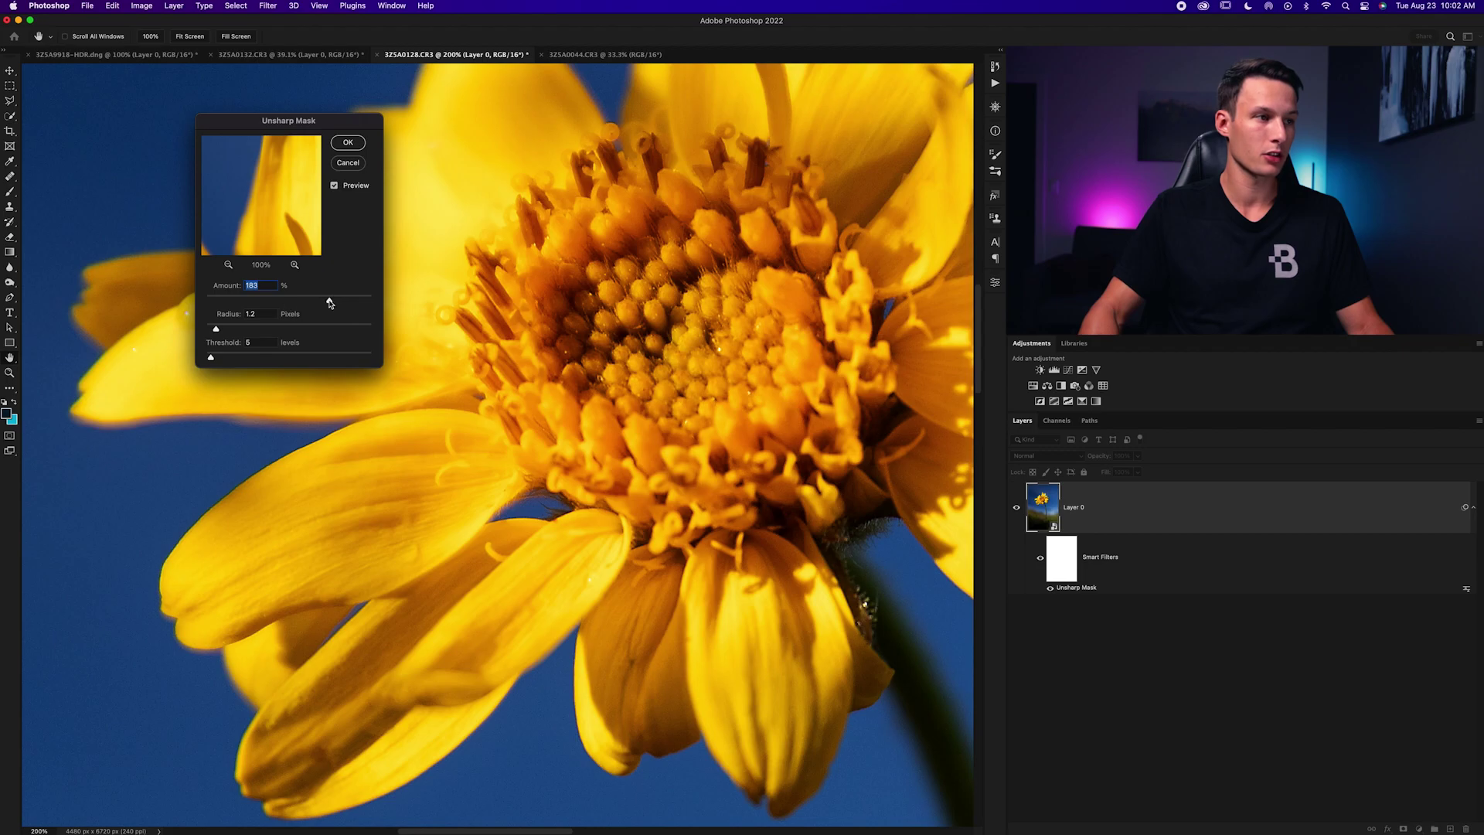
{"action": "left_click_drag", "start_coordinate": [218, 303], "coordinate": [326, 301]}
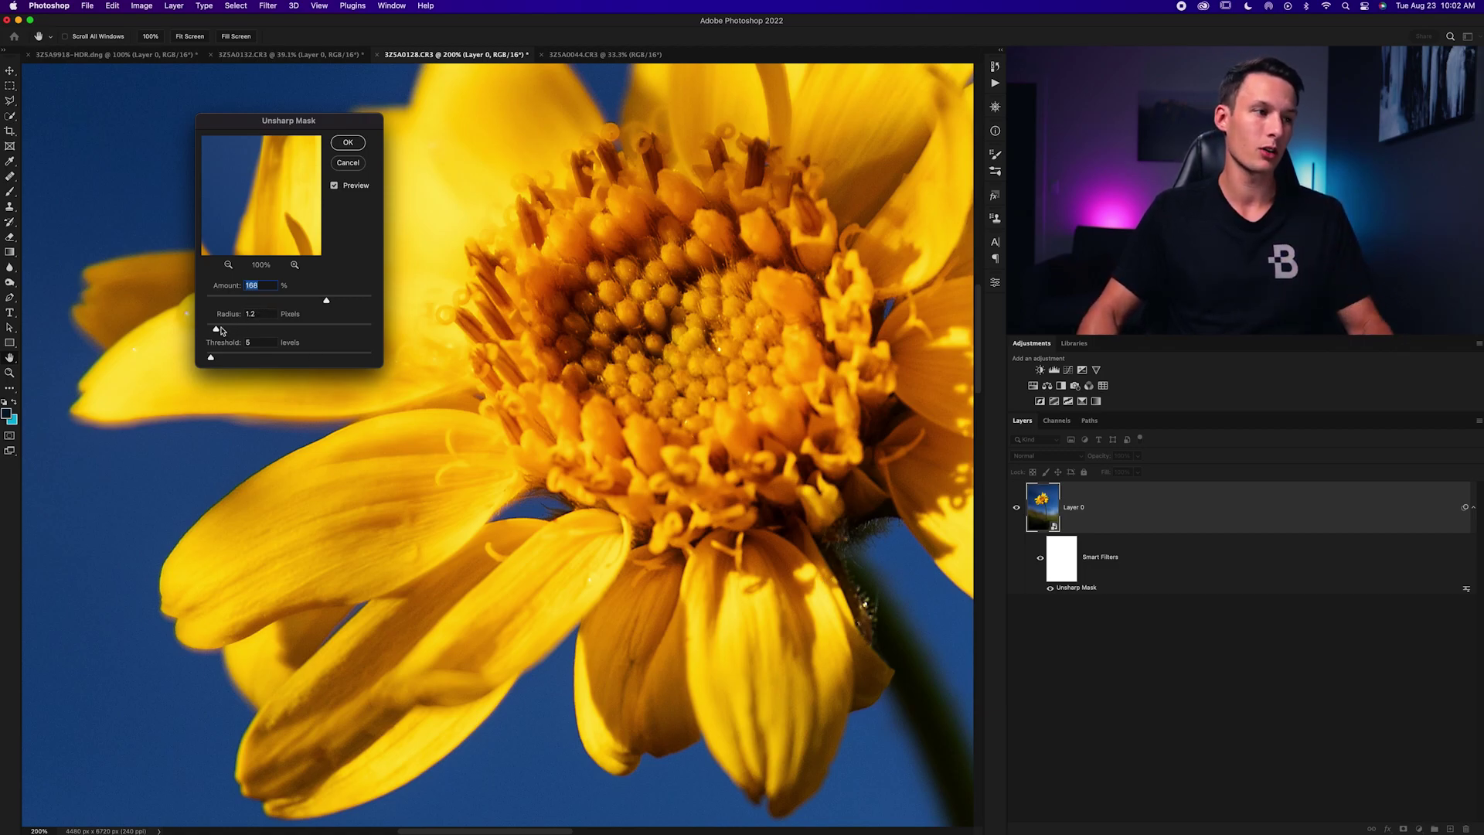
{"action": "left_click_drag", "start_coordinate": [220, 331], "coordinate": [258, 333]}
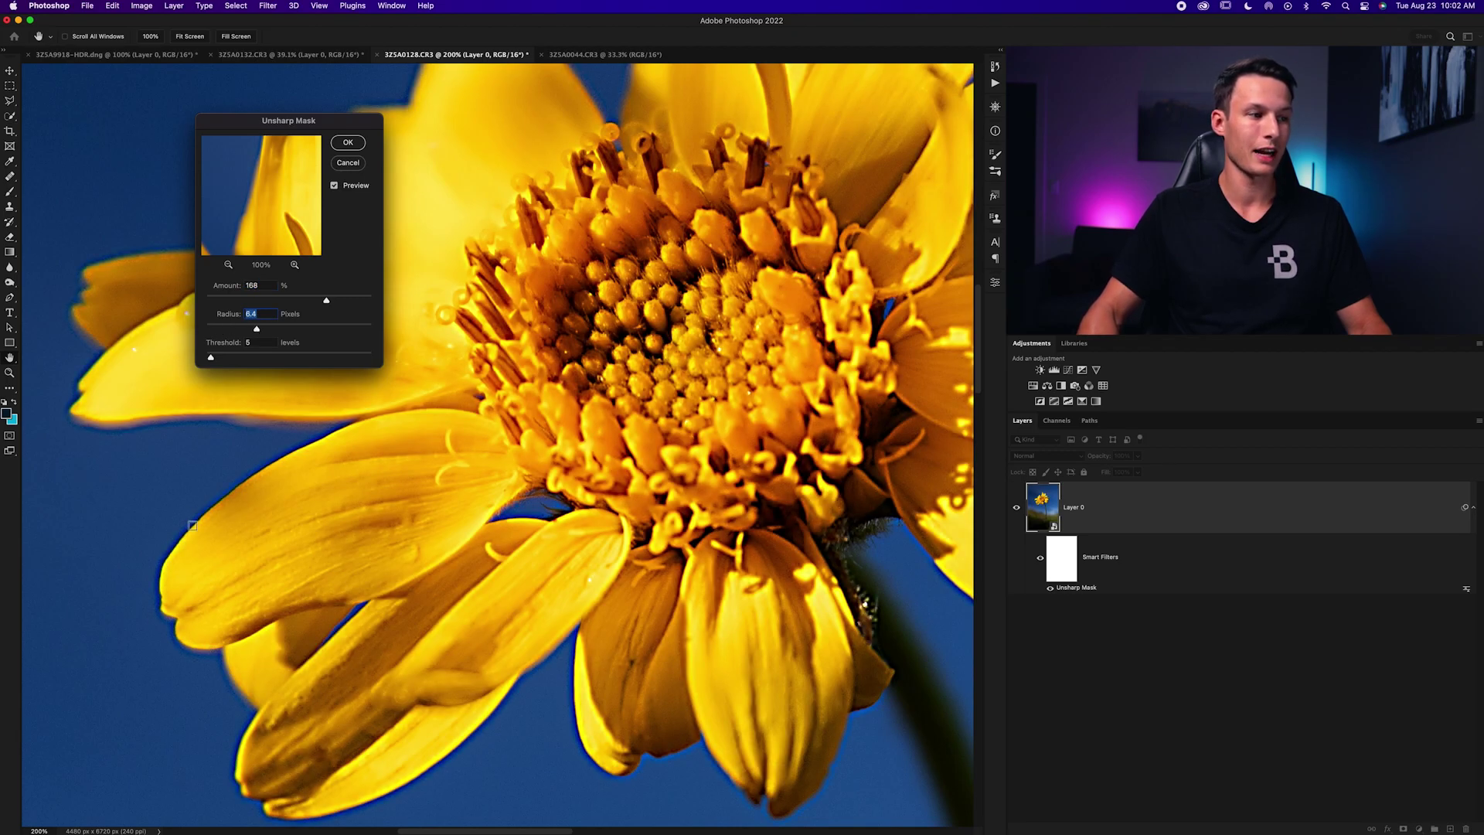
{"action": "left_click_drag", "start_coordinate": [255, 330], "coordinate": [208, 330]}
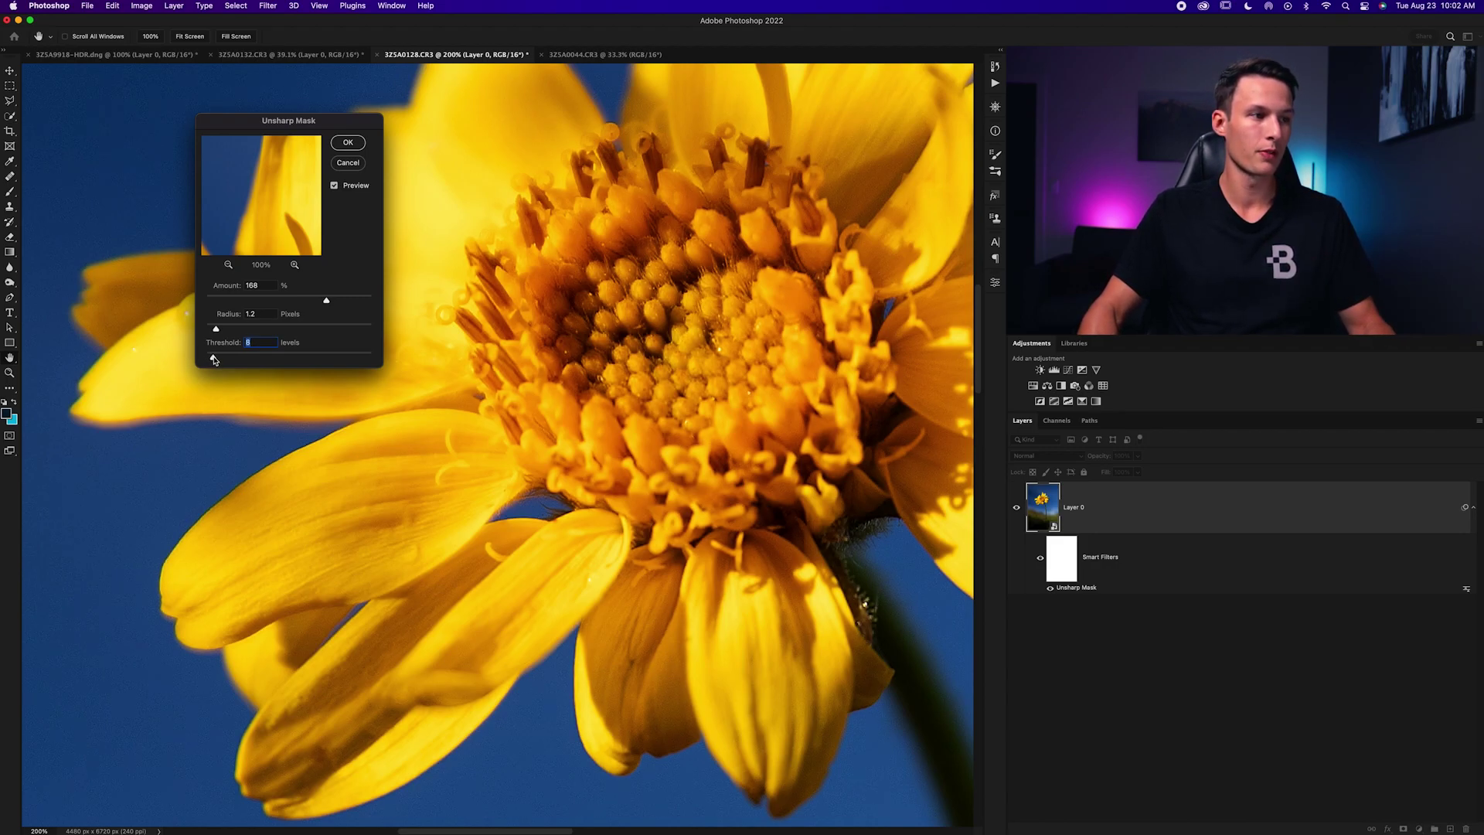
{"action": "left_click", "coordinate": [349, 144]}
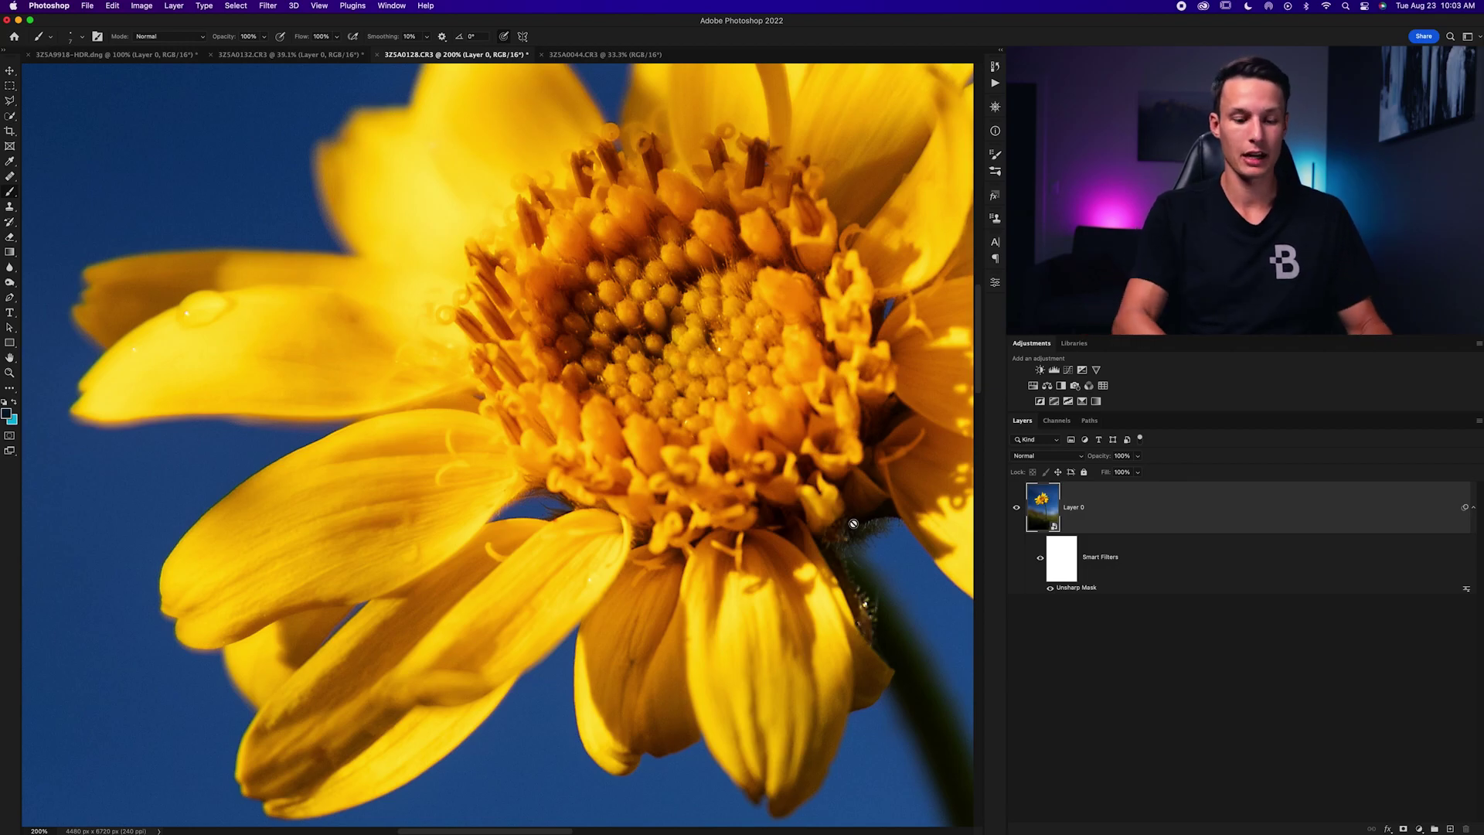
Zoom out to fit the whole yellow flower image on screen
{"action": "key", "text": "super+0"}
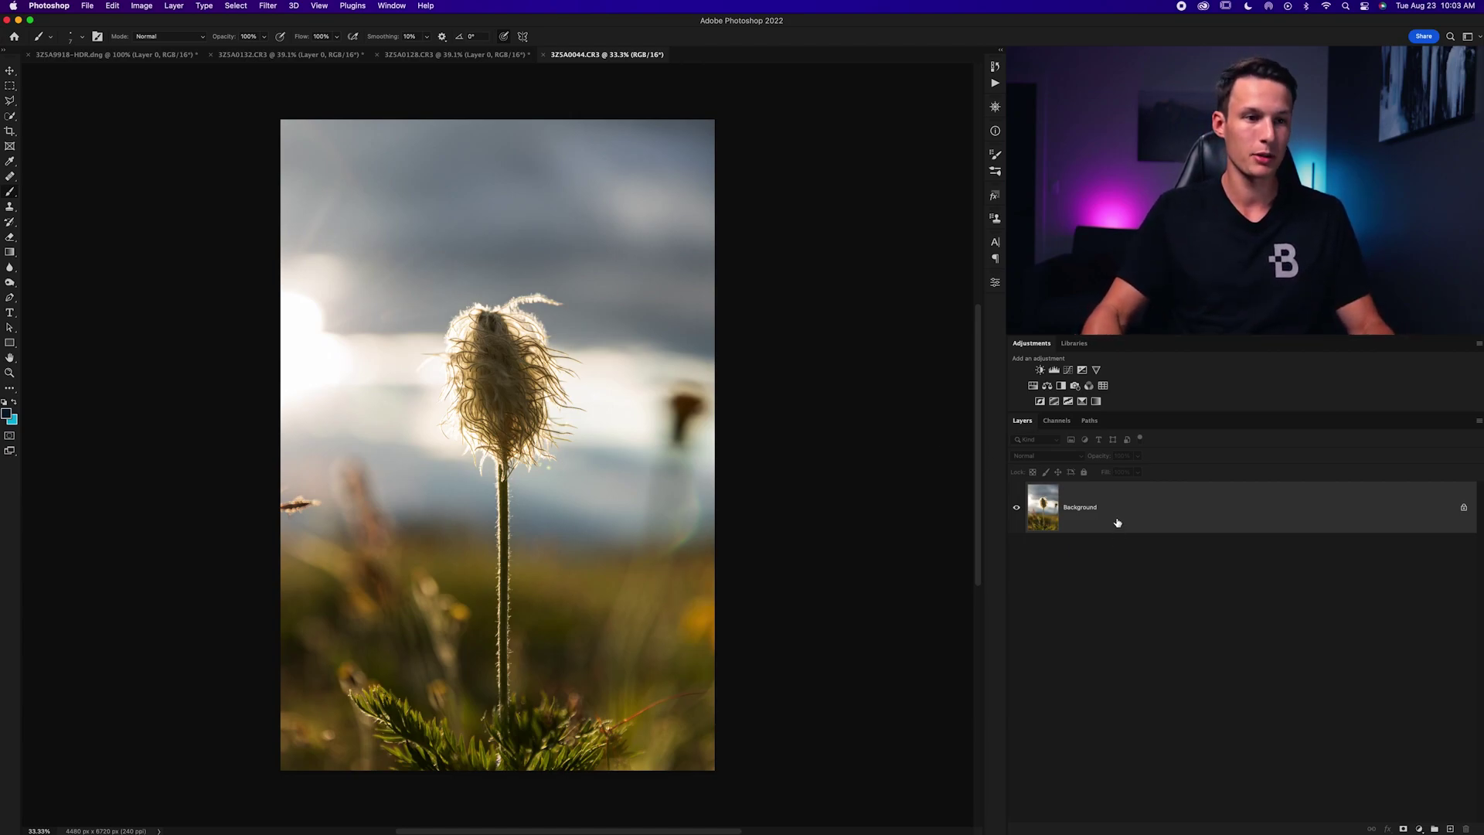
Duplicate the Background layer and rename the copy 'High Pass'
{"action": "key", "text": "super+j"}
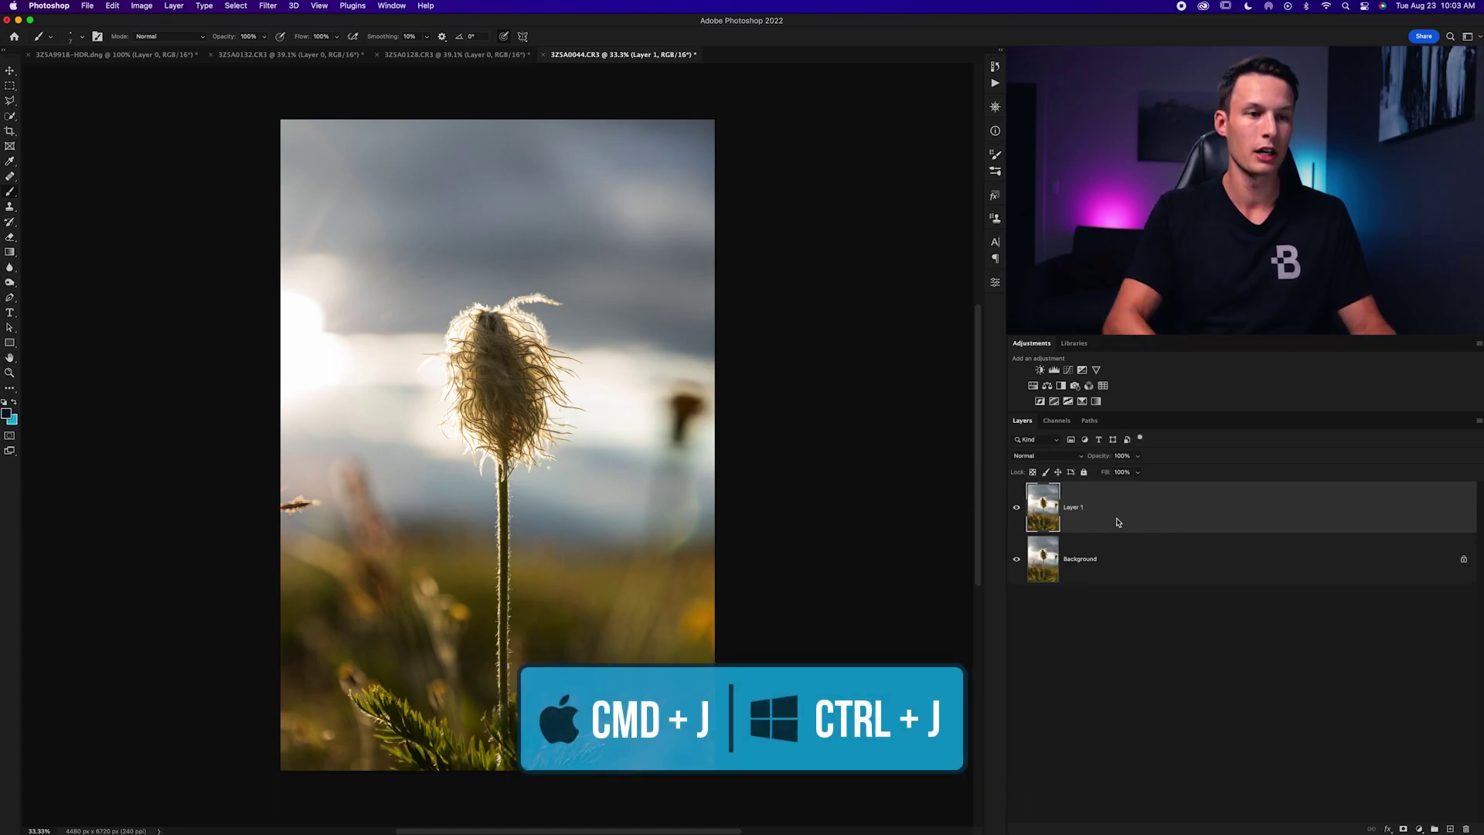
{"action": "double_click", "coordinate": [1073, 507]}
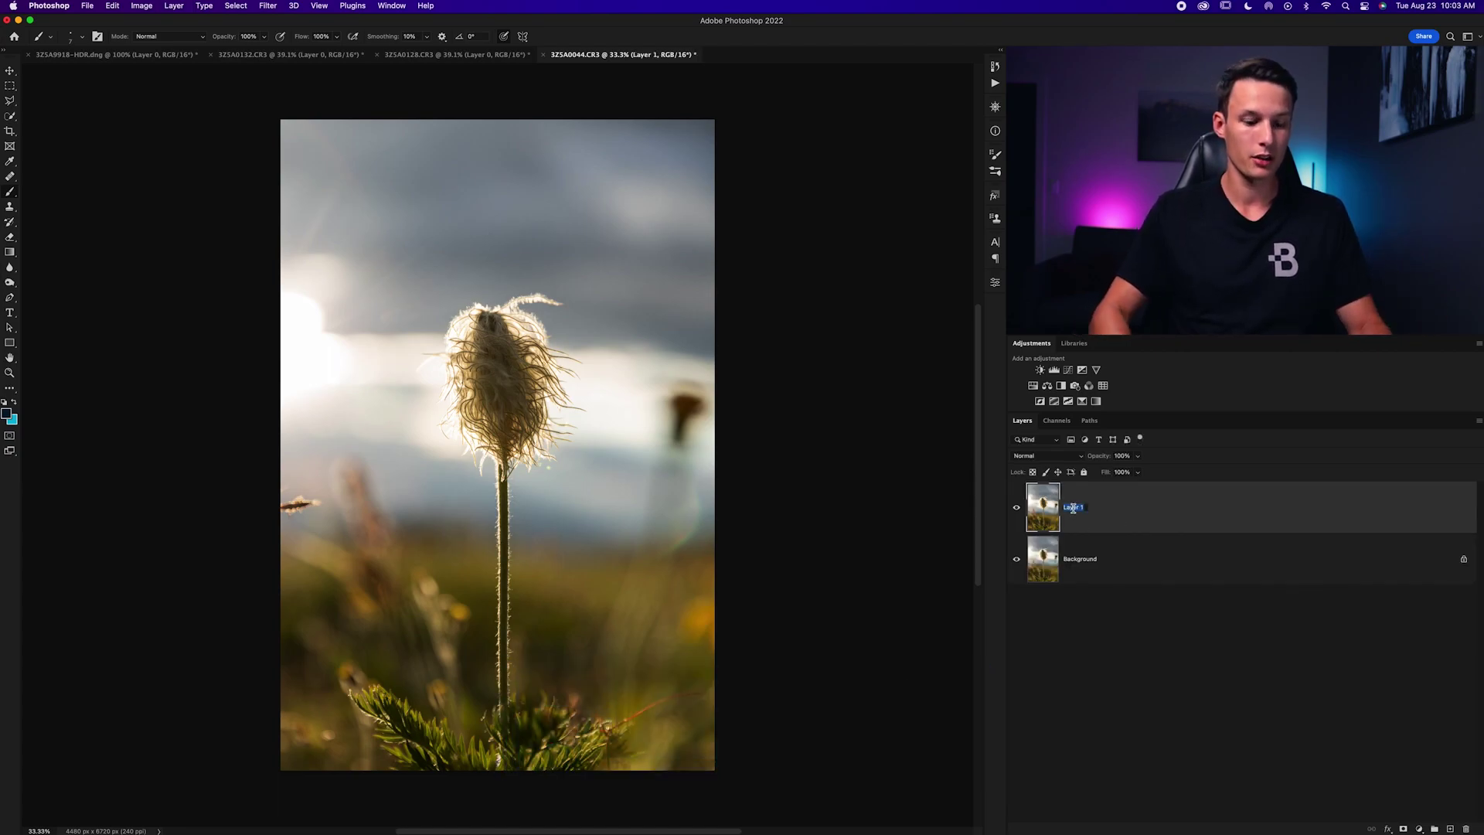
{"action": "type", "text": "High Pass"}
{"action": "key", "text": "Return"}
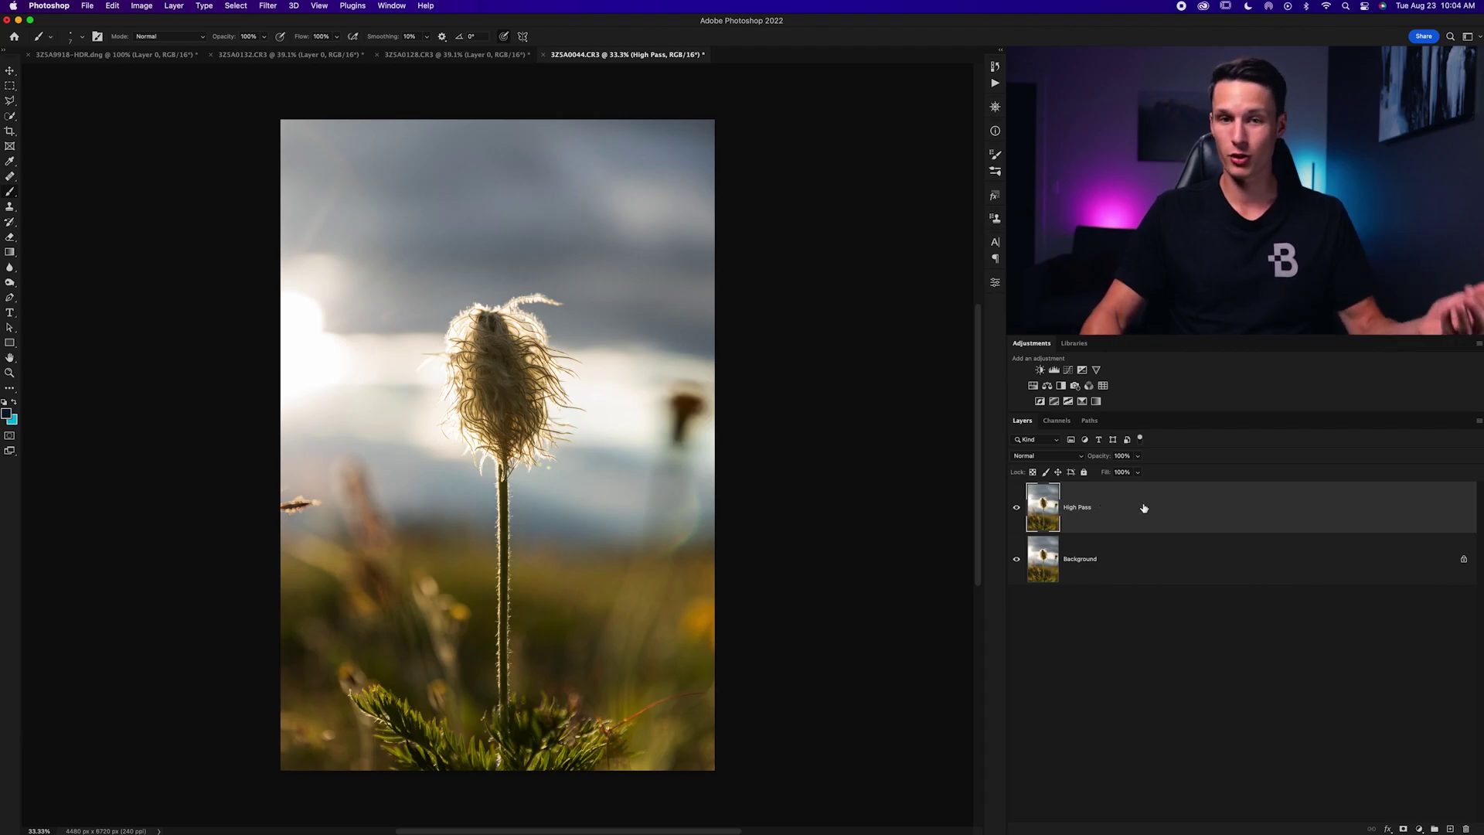
Convert the High Pass layer to a smart object
{"action": "right_click", "coordinate": [1125, 513]}
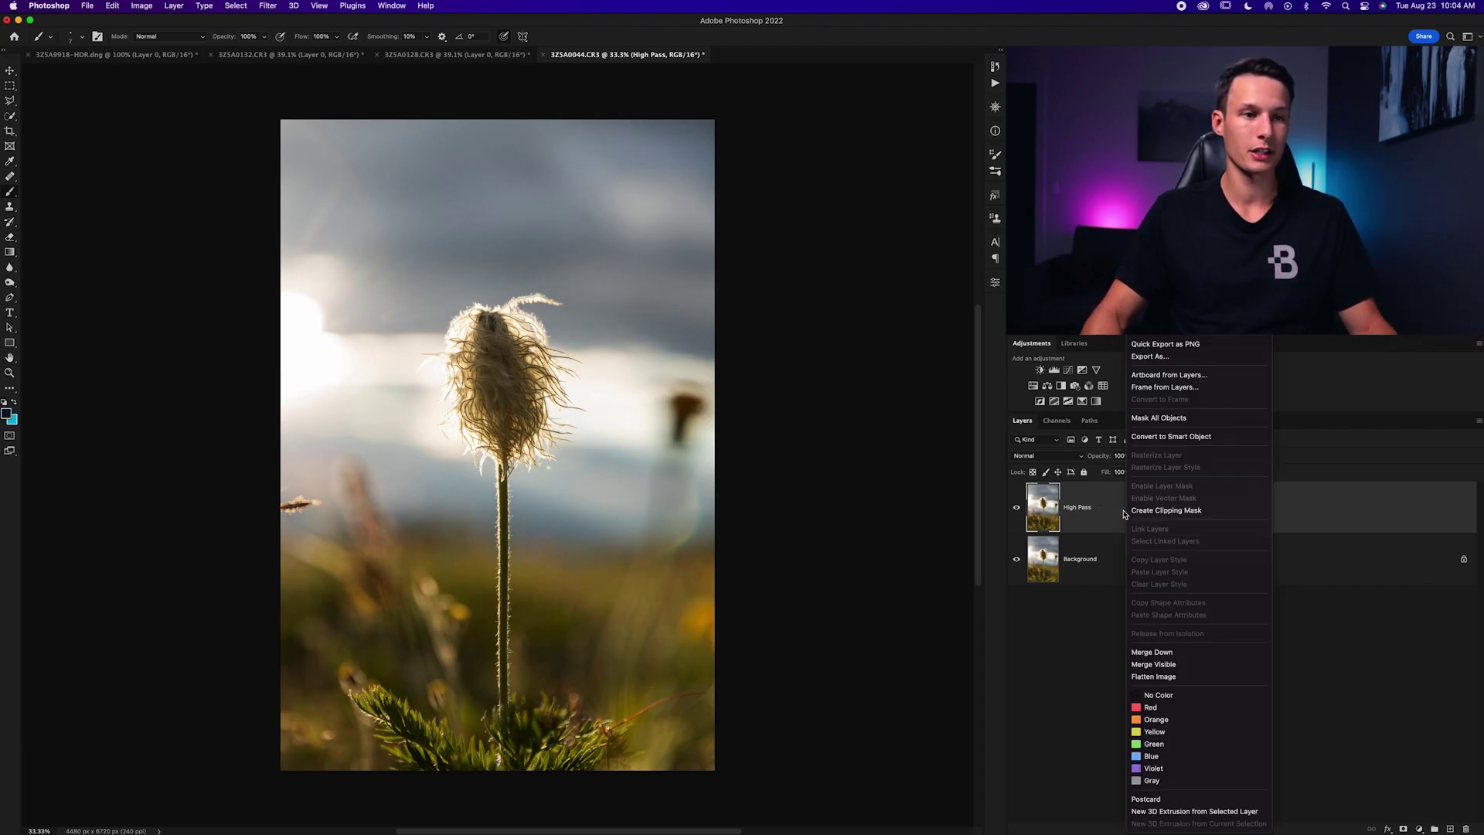
{"action": "left_click", "coordinate": [1157, 438]}
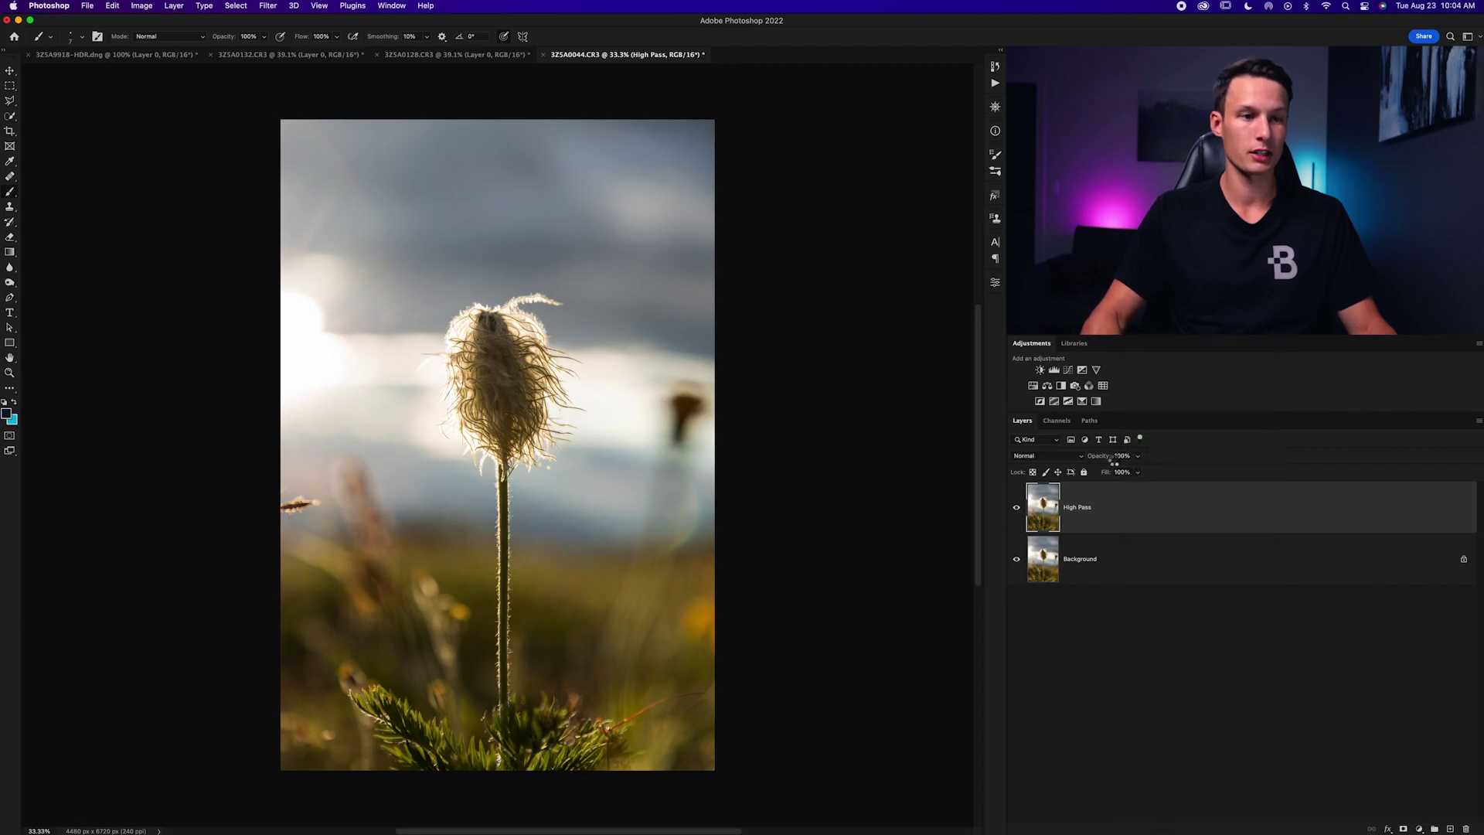
{"action": "left_click", "coordinate": [276, 7]}
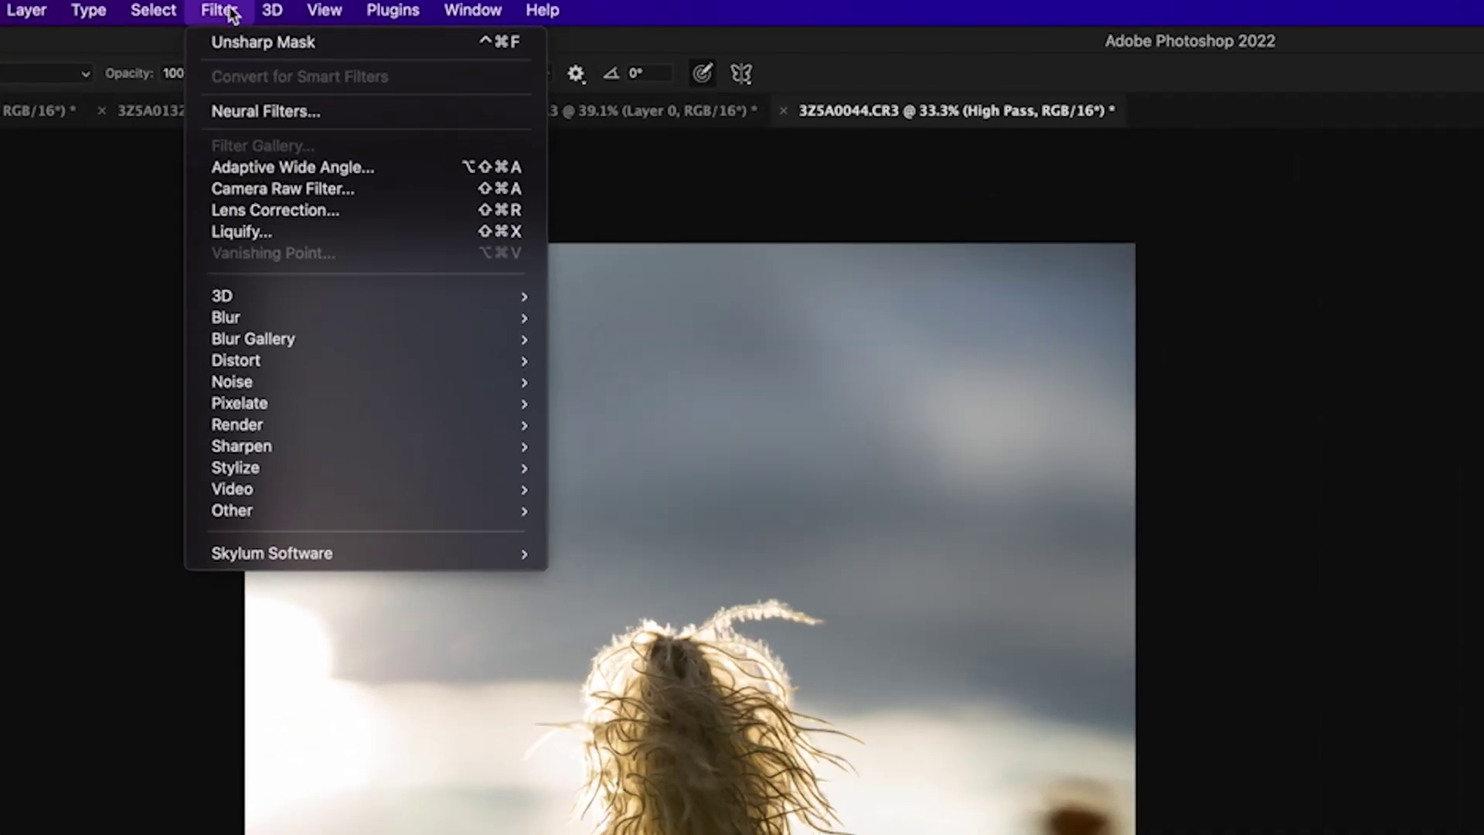
Apply Filter > Other > High Pass at about 1.3 px radius, checking detail at 100%
{"action": "mouse_move", "coordinate": [345, 513]}
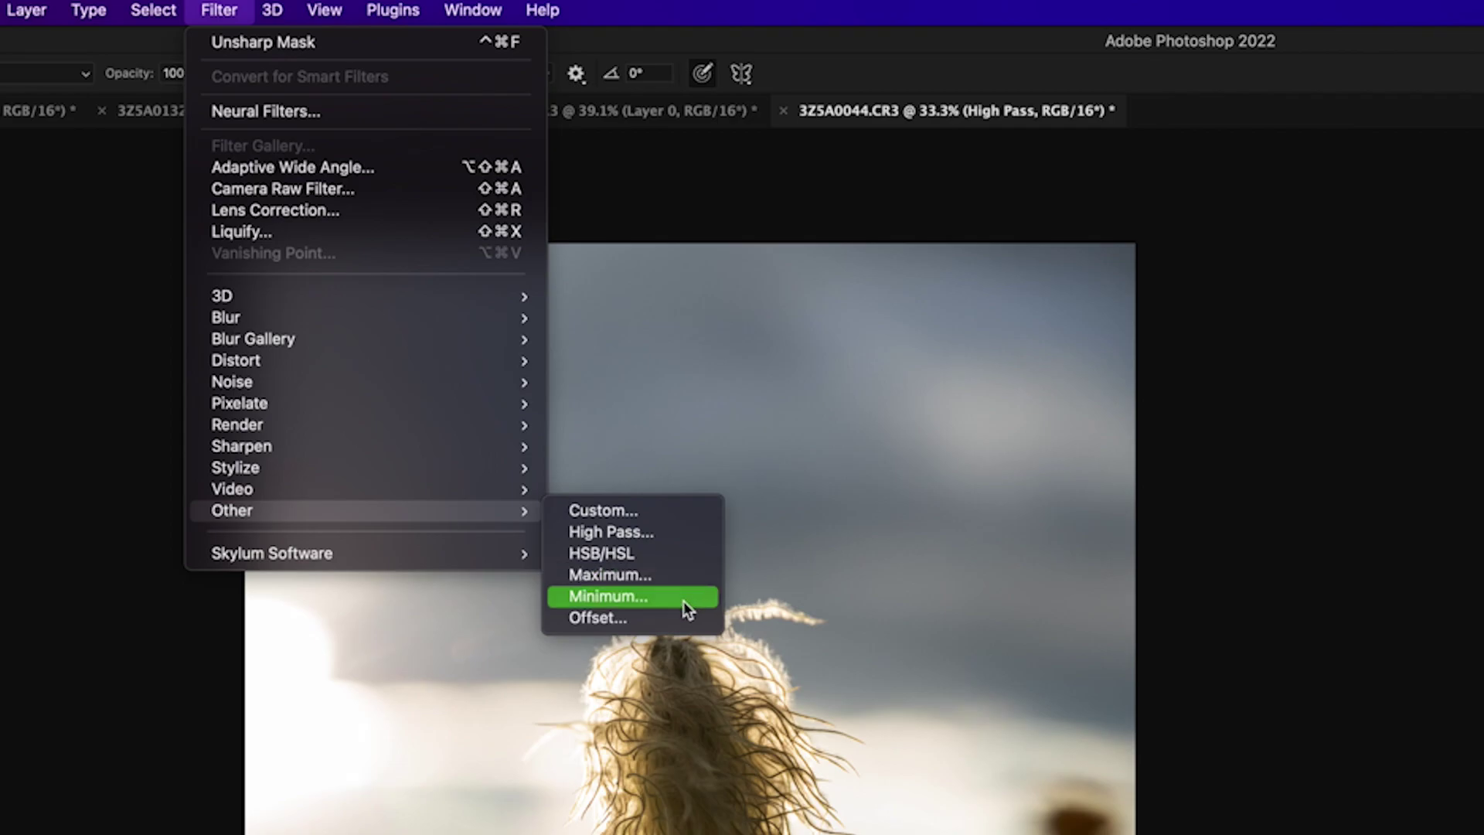
{"action": "left_click", "coordinate": [657, 533]}
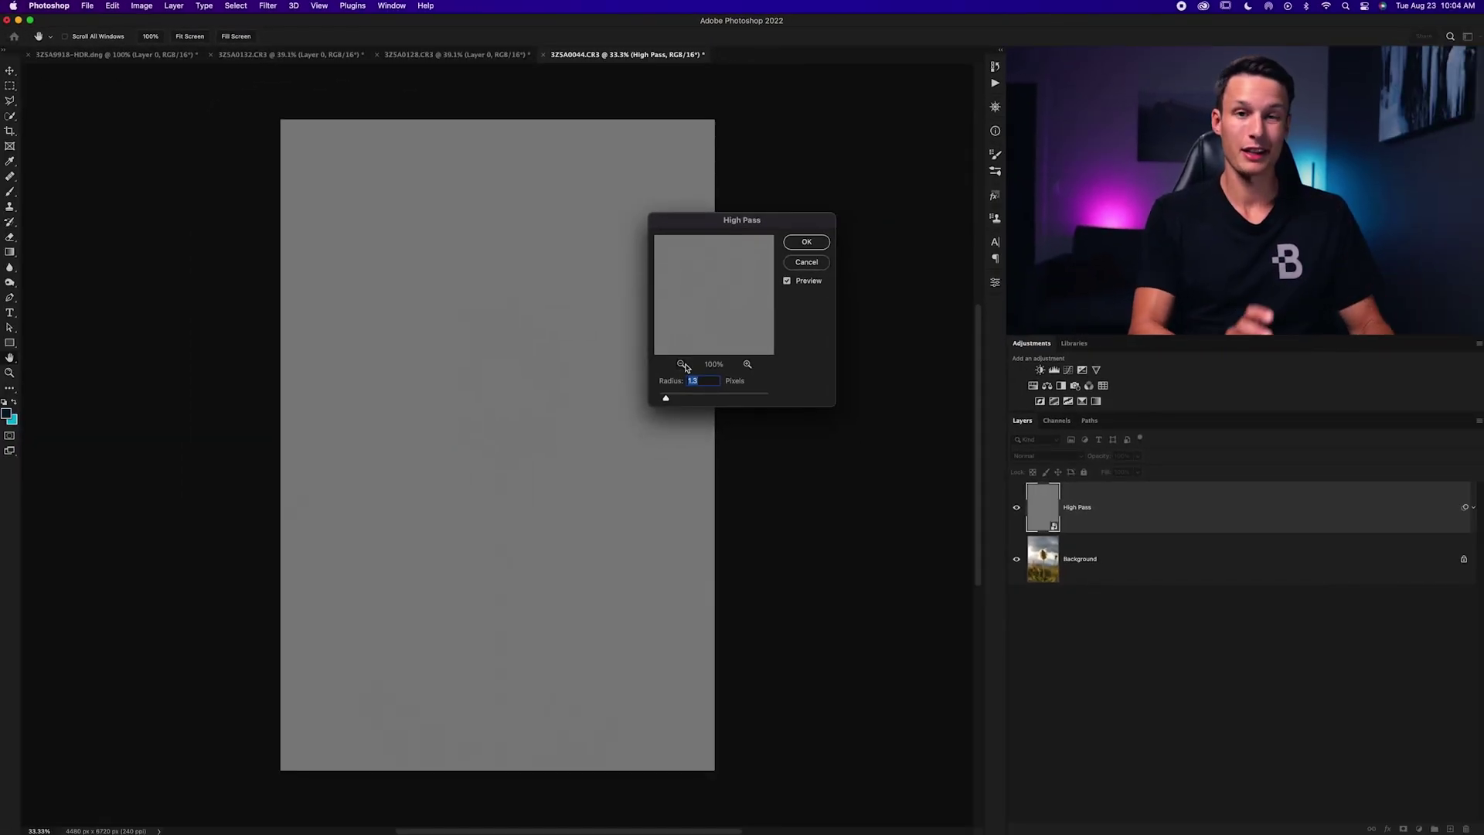
{"action": "key", "text": "super+1"}
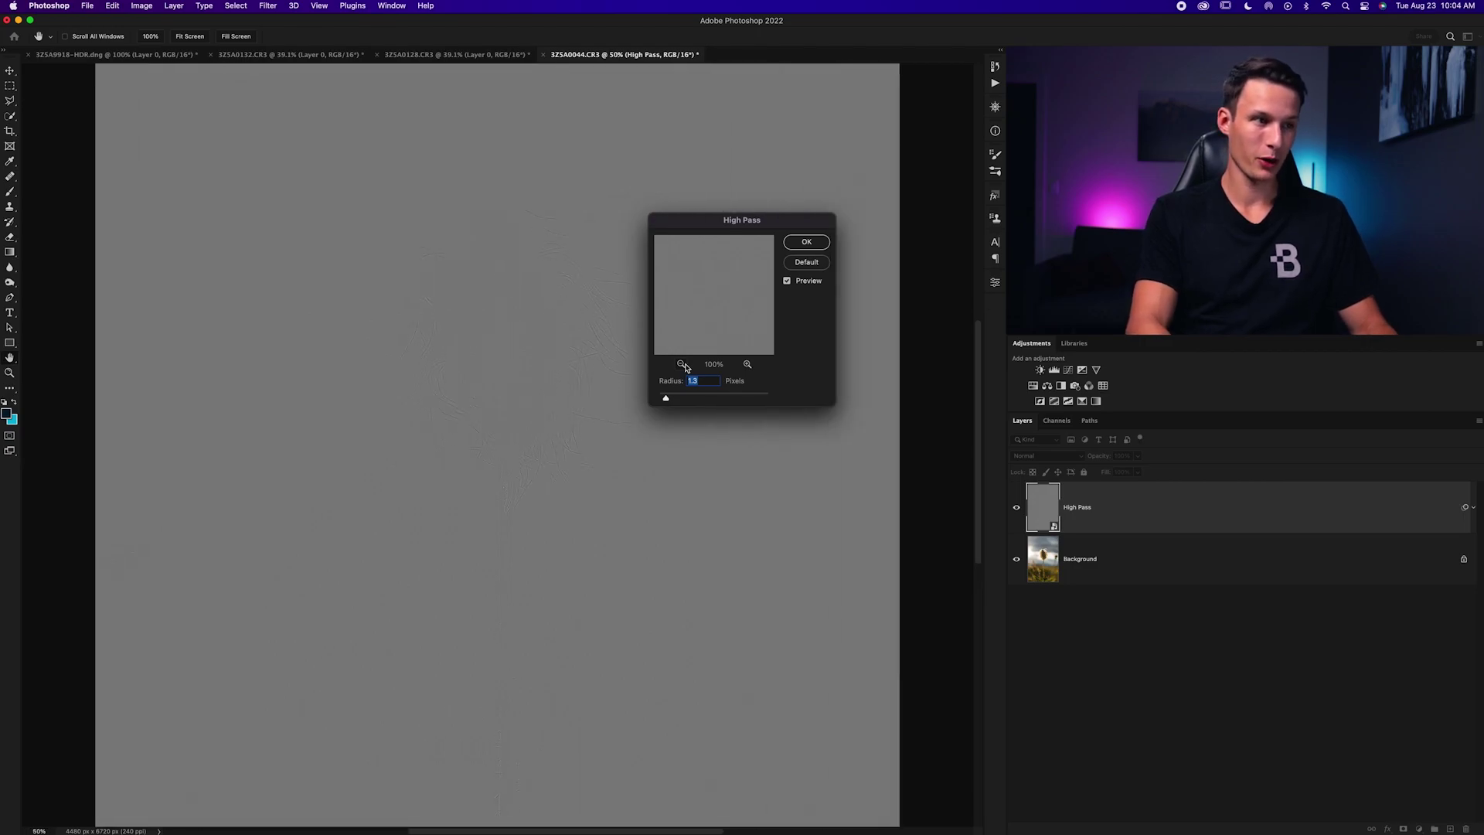
{"action": "scroll", "coordinate": [355, 464], "scroll_direction": "up", "scroll_amount": 5}
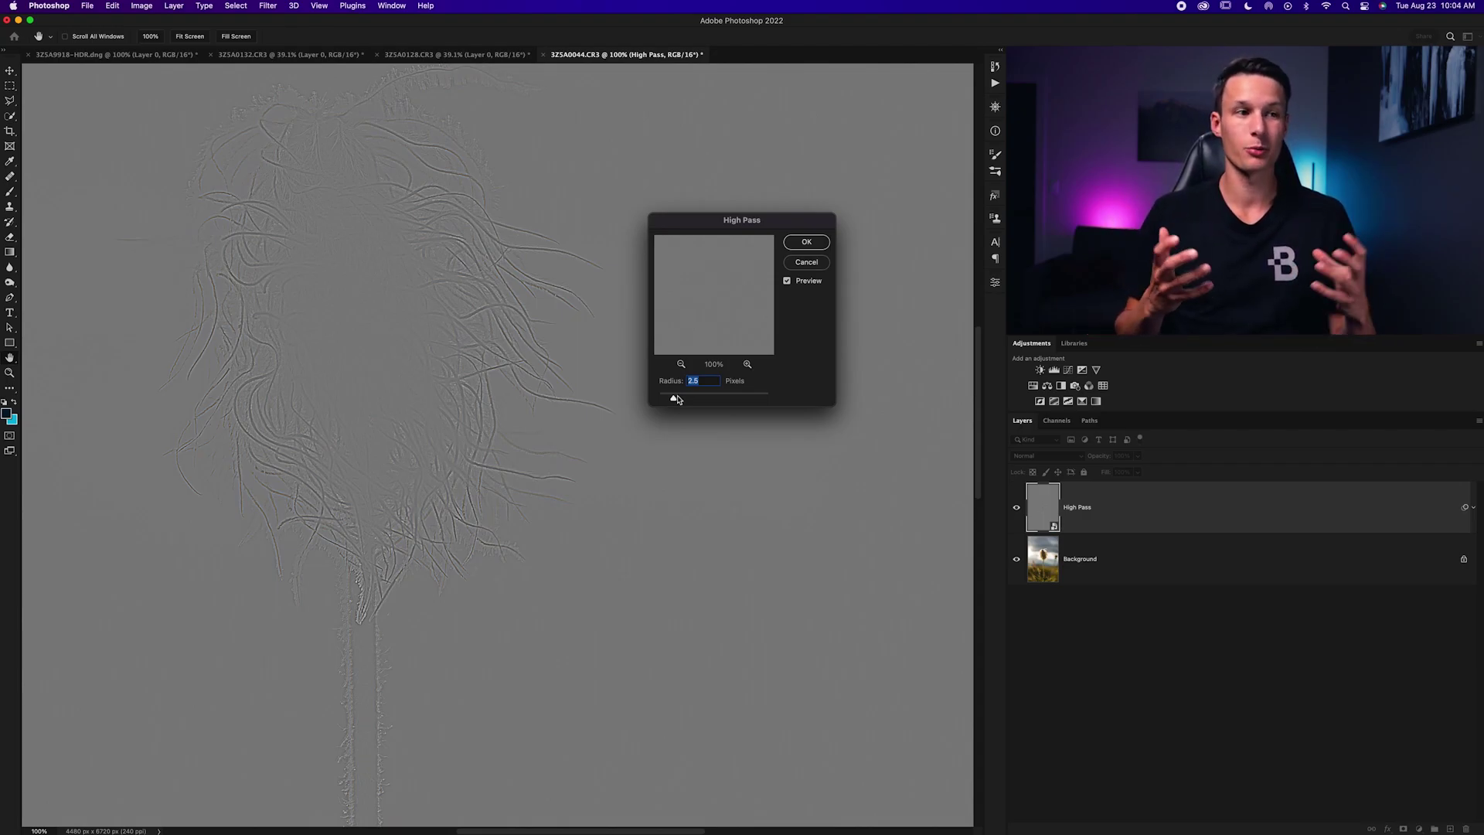
{"action": "left_click_drag", "start_coordinate": [677, 399], "coordinate": [691, 401]}
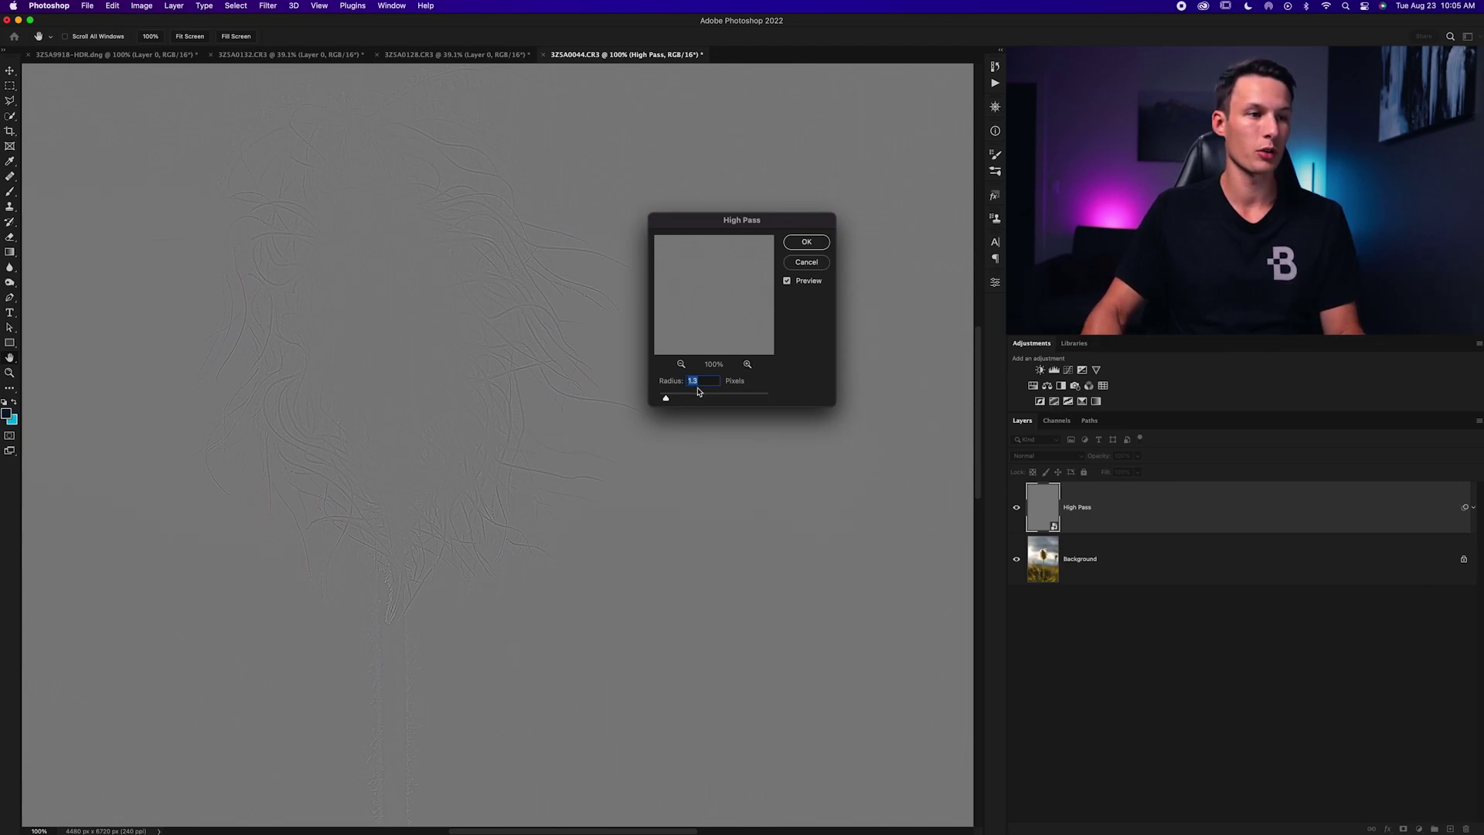
{"action": "left_click", "coordinate": [806, 243]}
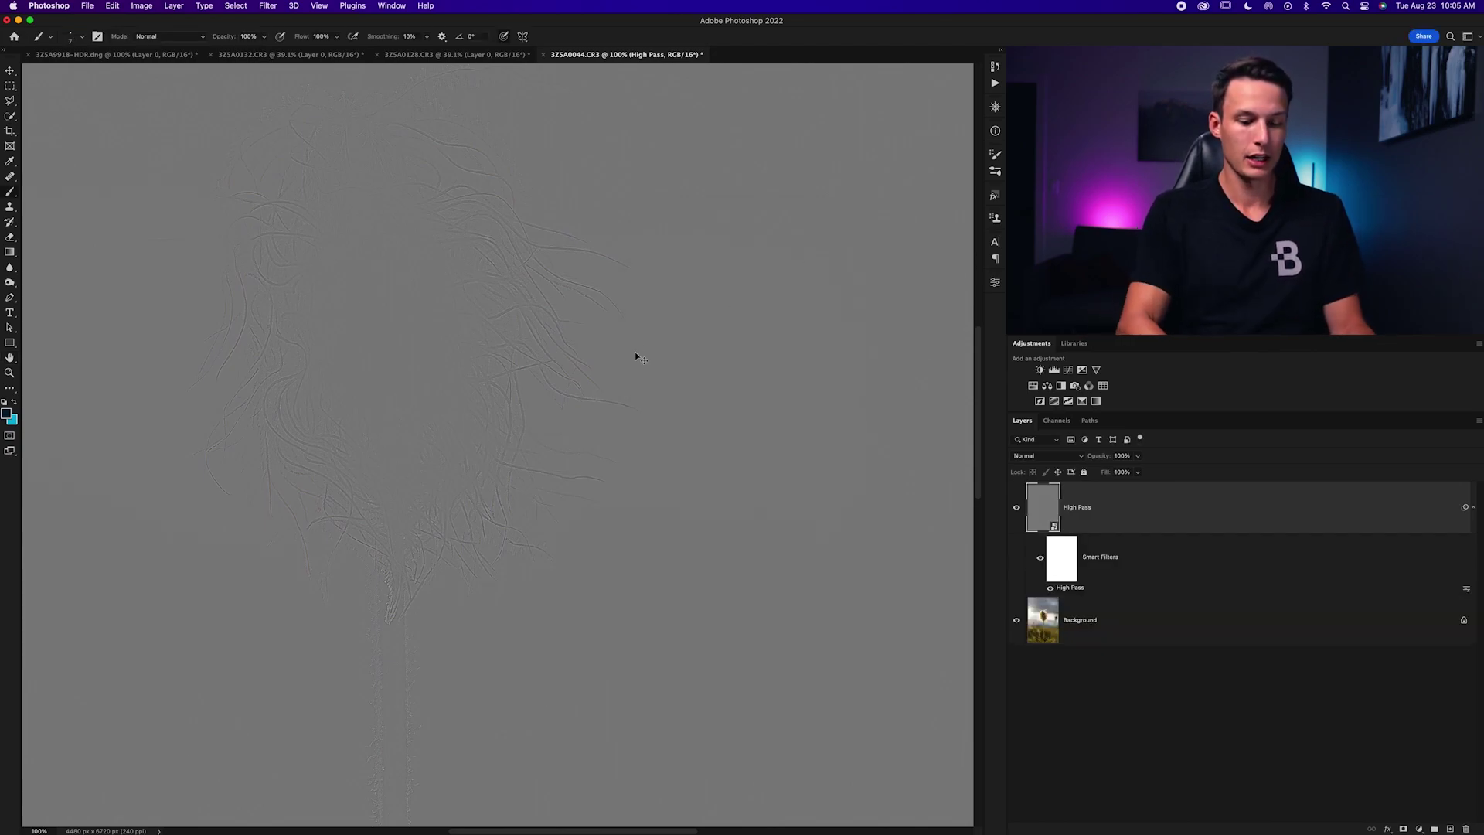
Set the High Pass layer's blend mode to Linear Light
{"action": "key", "text": "b"}
{"action": "key", "text": "super+0"}
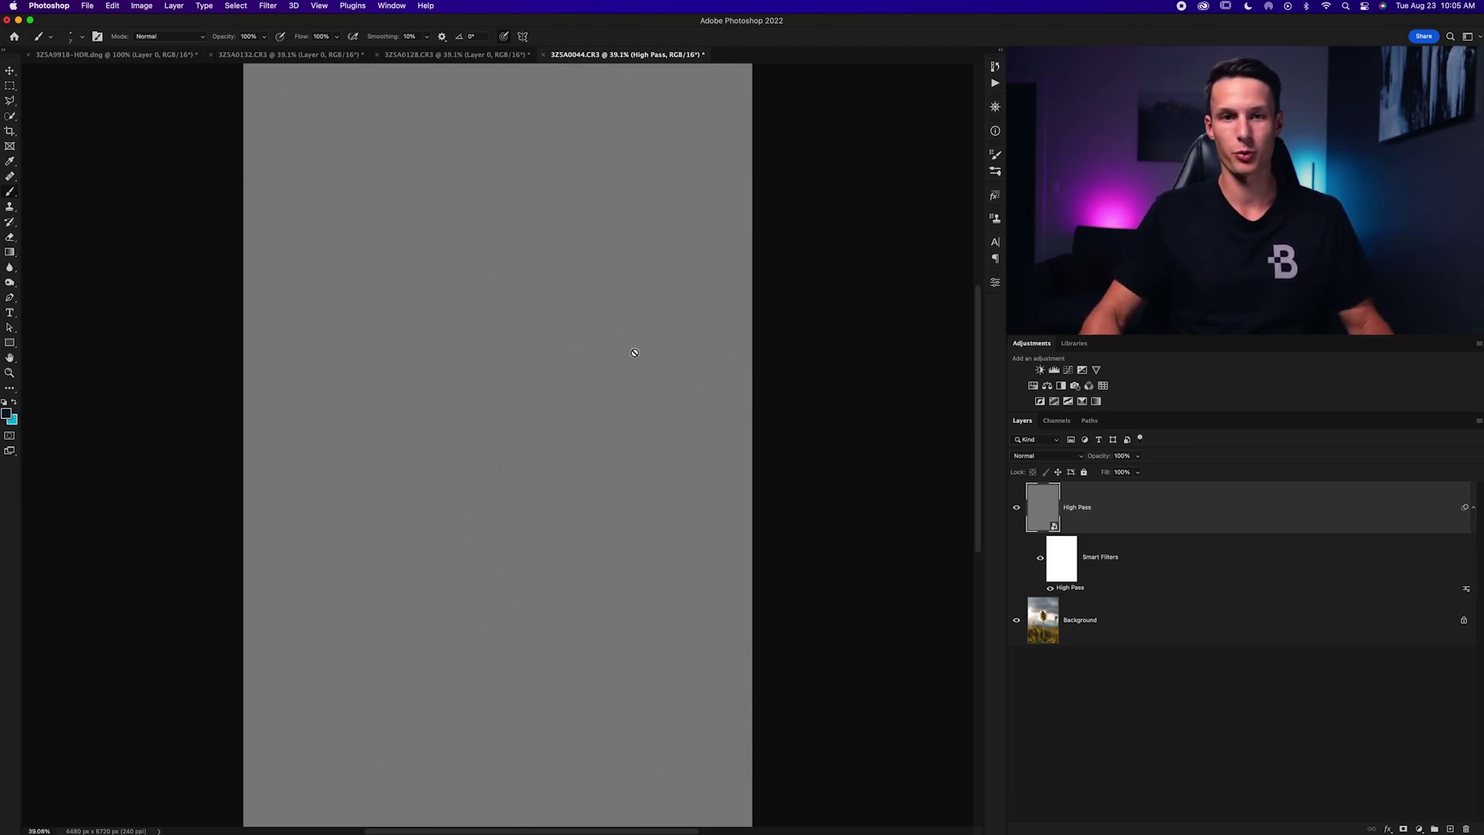
{"action": "left_click", "coordinate": [1035, 456]}
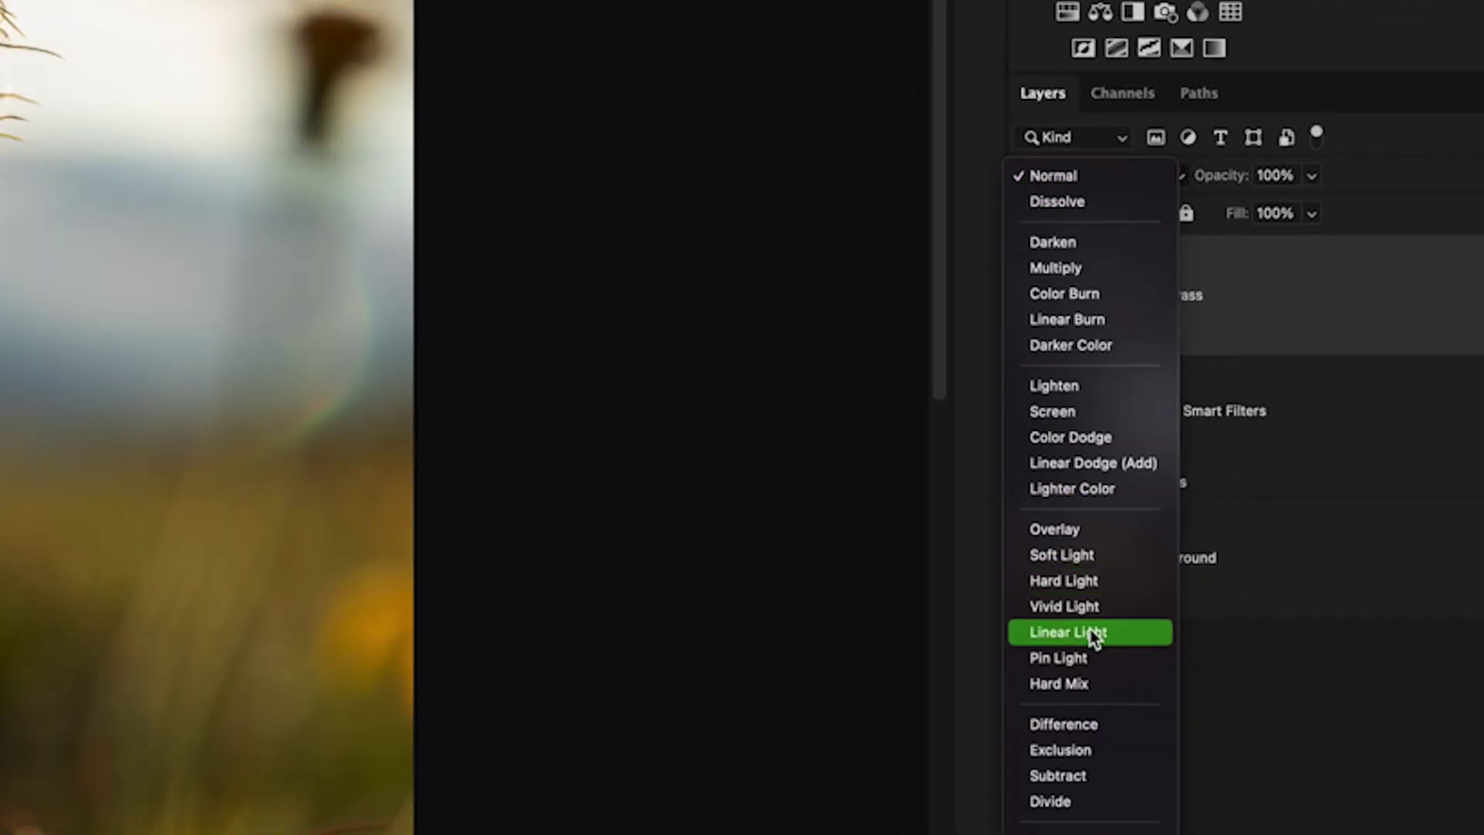
{"action": "left_click", "coordinate": [1096, 634]}
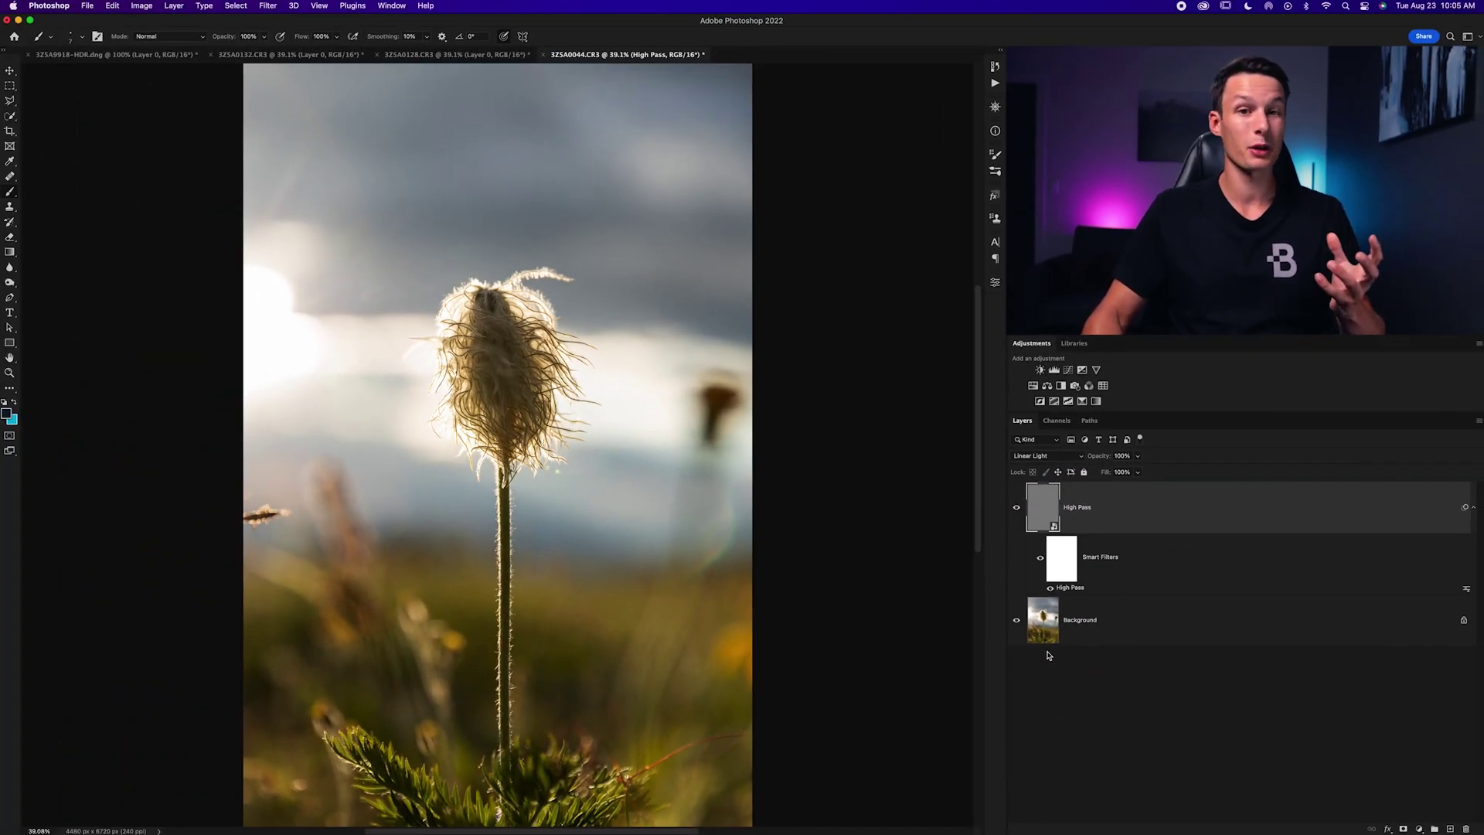
Zoom in on the seed-head hairs and toggle the High Pass layer to compare before and after
{"action": "key", "text": "super+plus"}
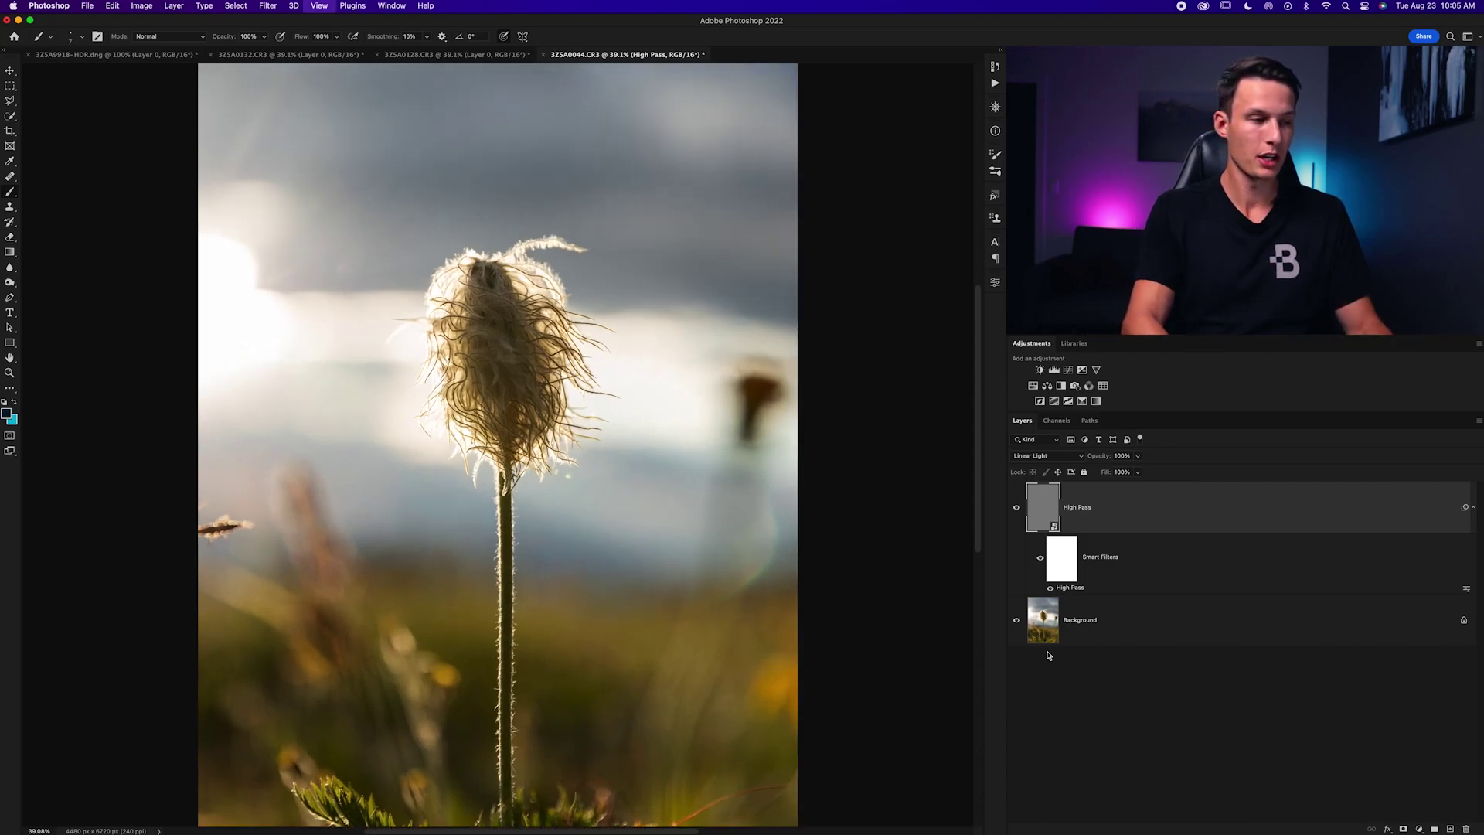
{"action": "key", "text": "super+plus"}
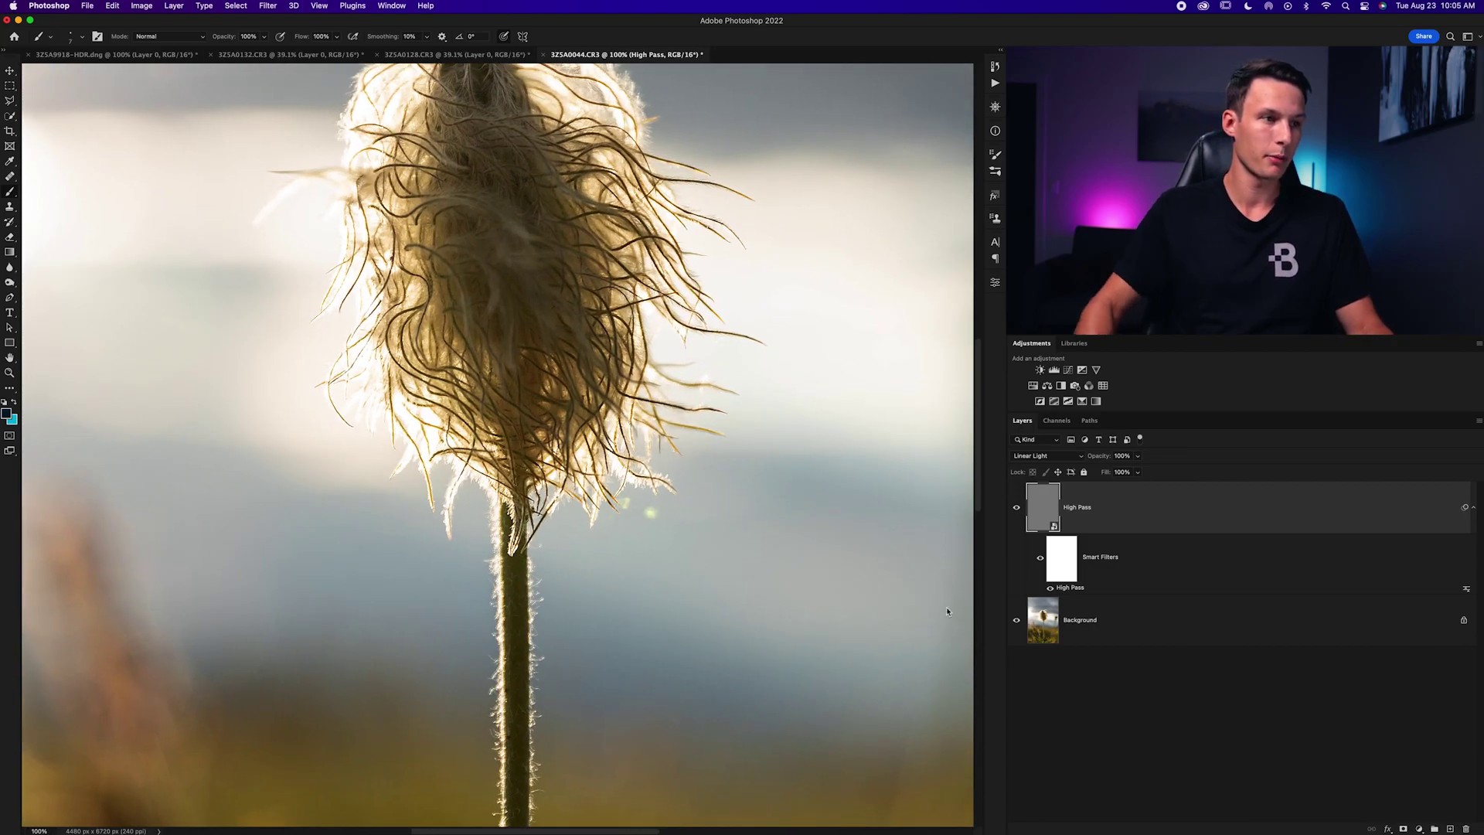
{"action": "scroll", "coordinate": [765, 553], "scroll_direction": "up", "scroll_amount": 3}
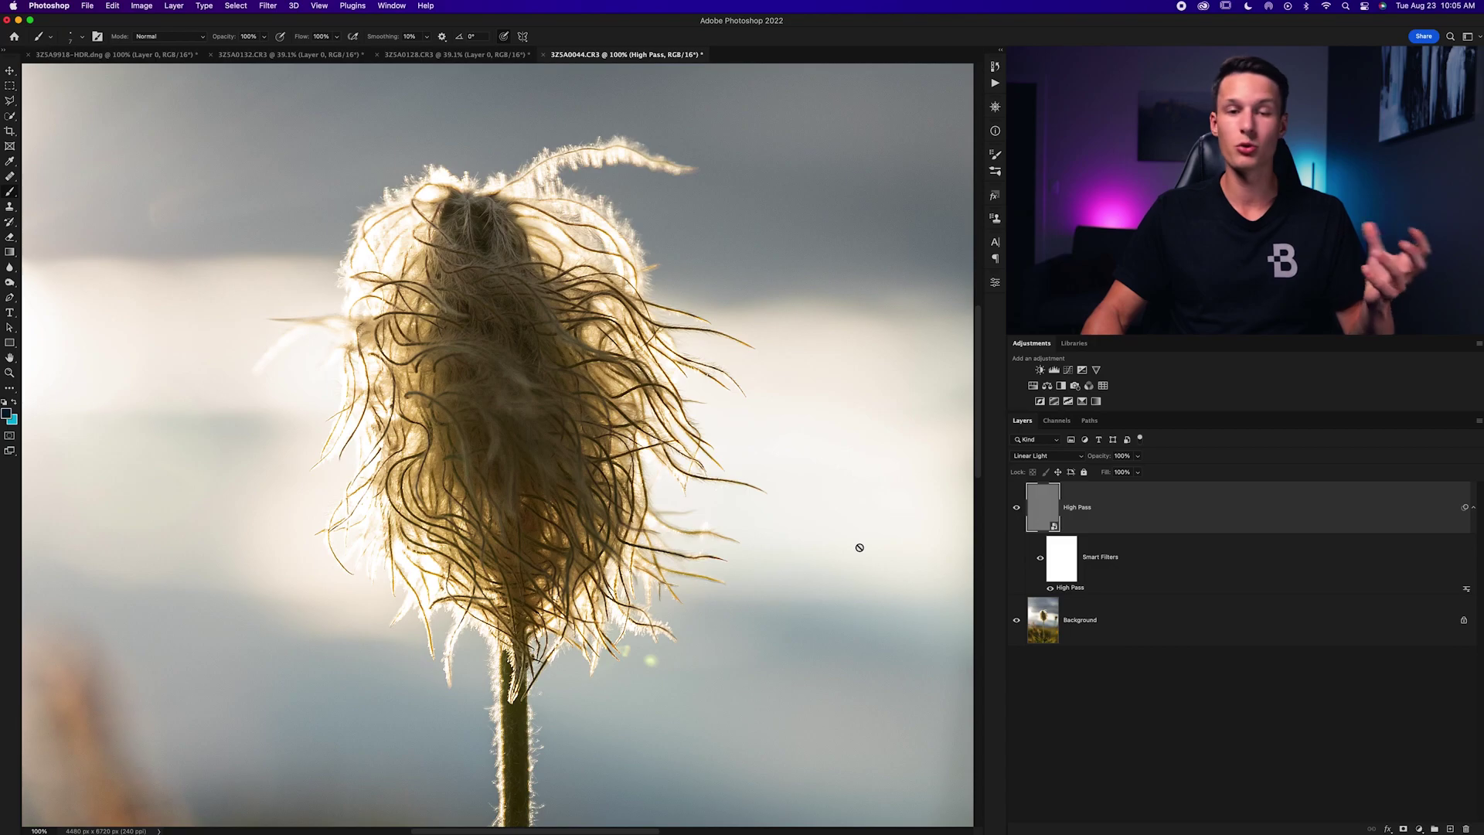
{"action": "key", "text": "super+plus"}
{"action": "left_click", "coordinate": [1016, 508]}
{"action": "left_click", "coordinate": [1017, 508]}
{"action": "left_click", "coordinate": [1016, 510]}
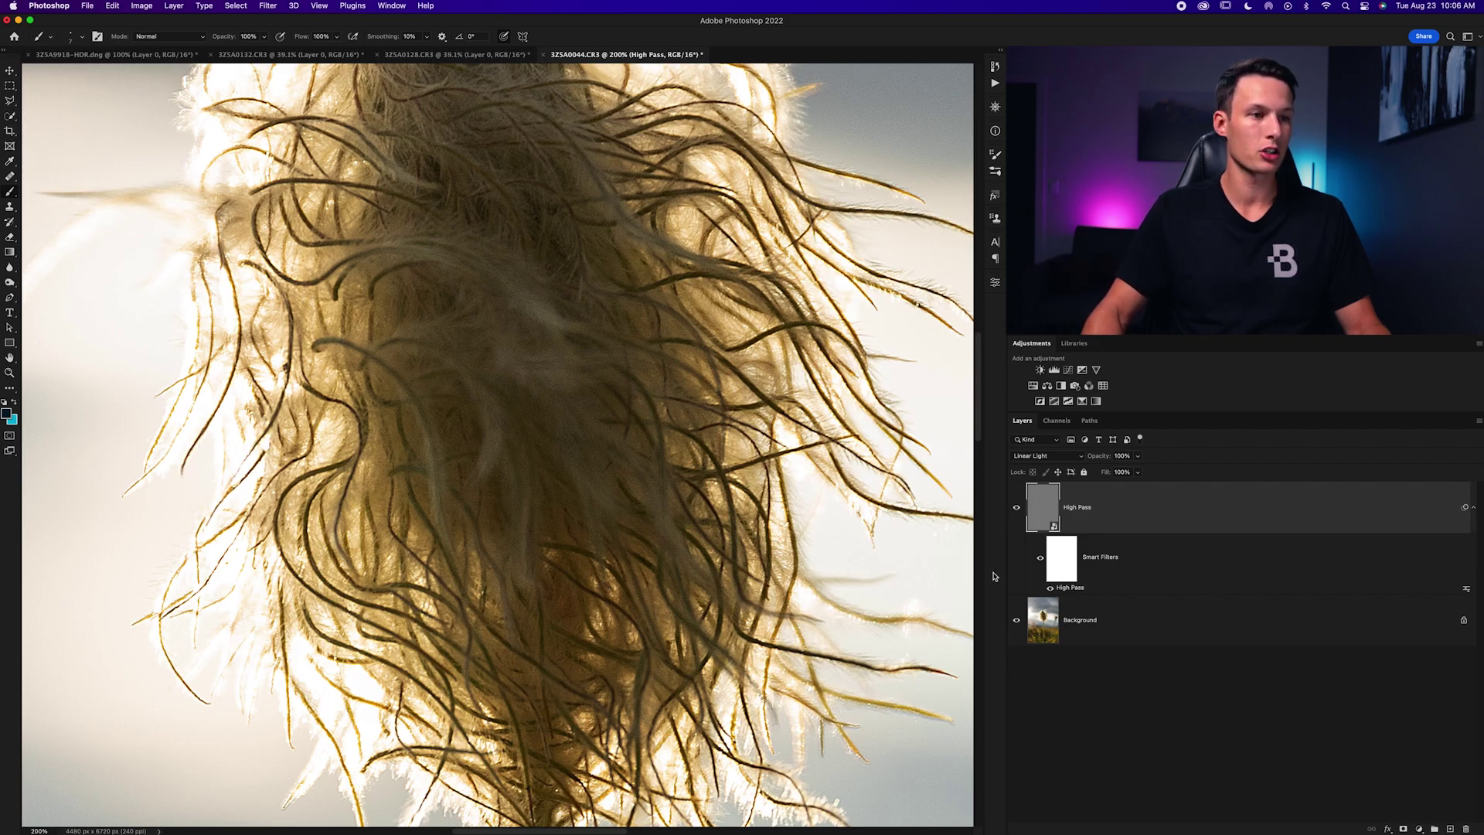
{"action": "left_click", "coordinate": [1016, 508]}
{"action": "left_click", "coordinate": [1016, 508]}
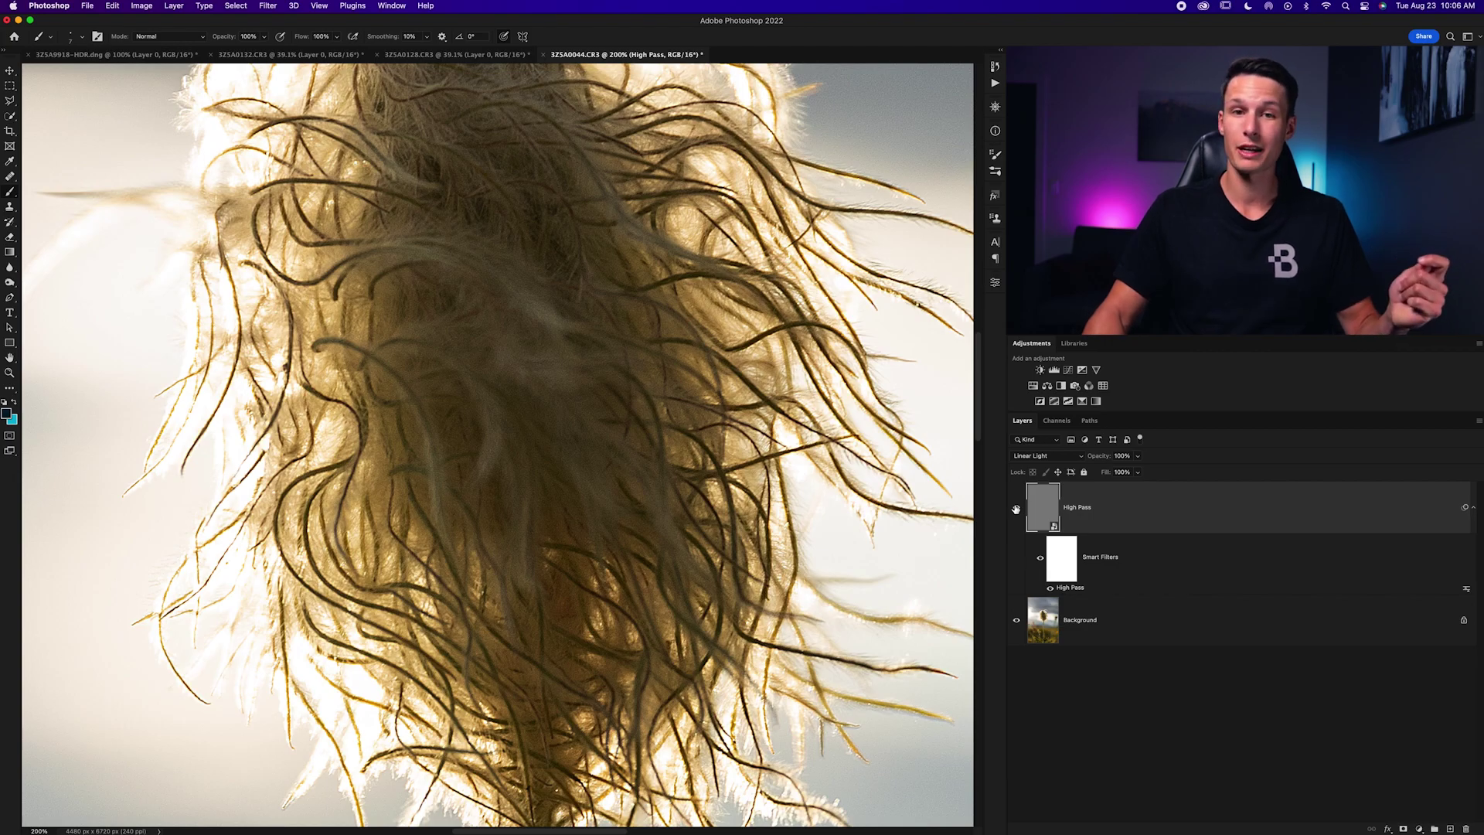
{"action": "key", "text": "super+0"}
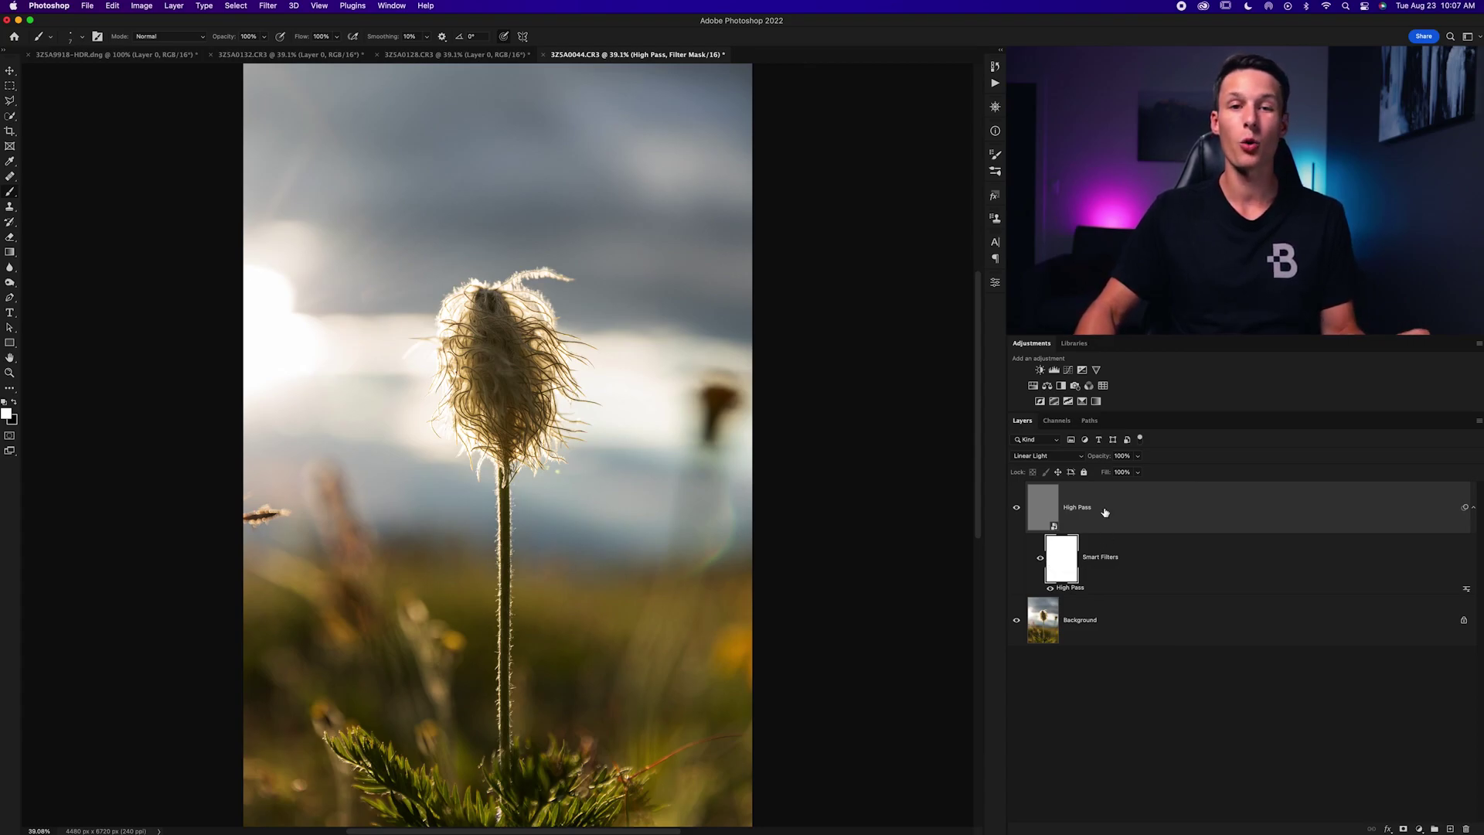
{"action": "left_click", "coordinate": [1118, 506]}
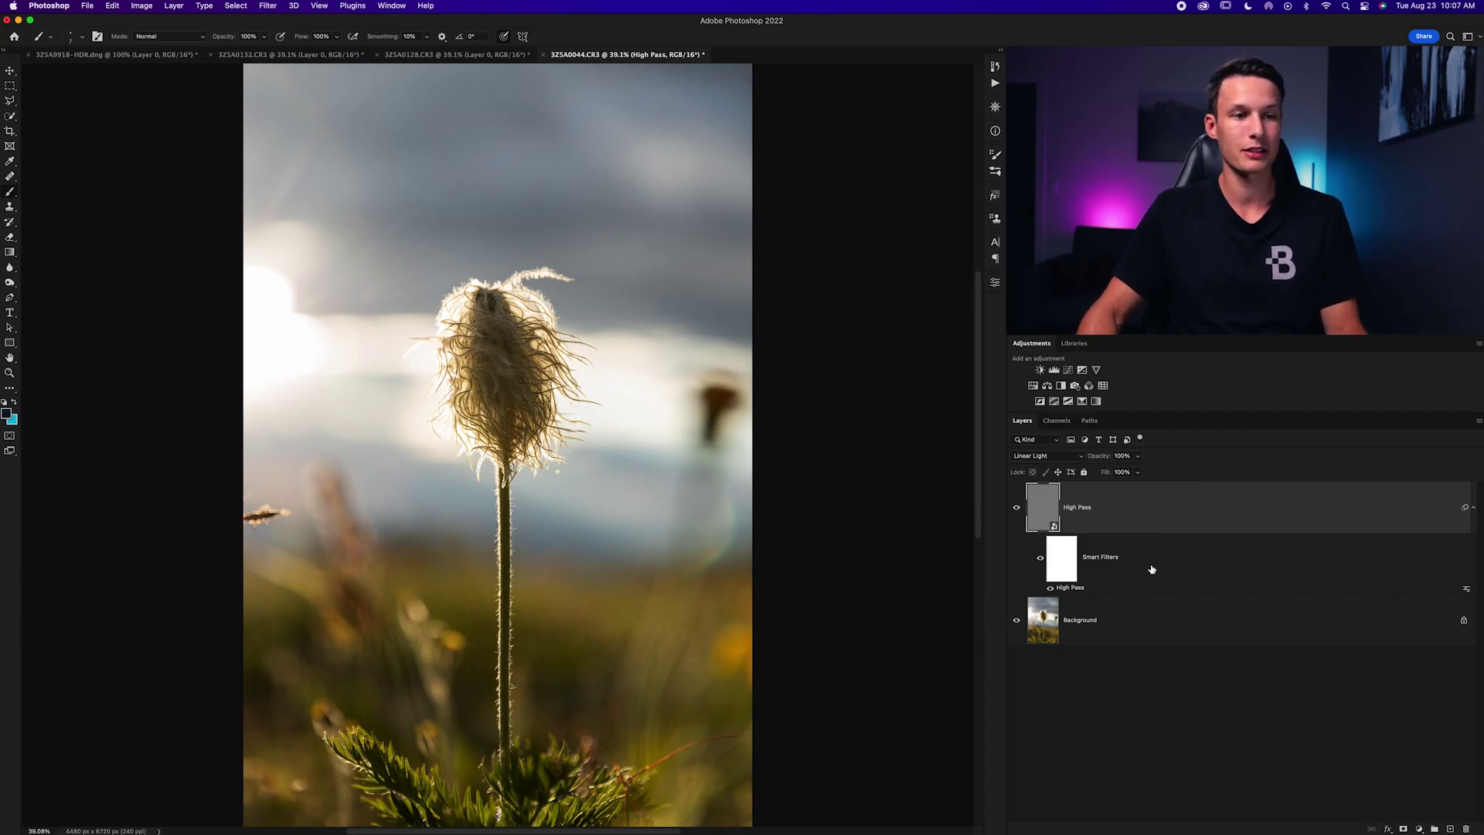
Add a layer mask to the High Pass layer and invert it to hide all sharpening
{"action": "left_click", "coordinate": [1403, 829]}
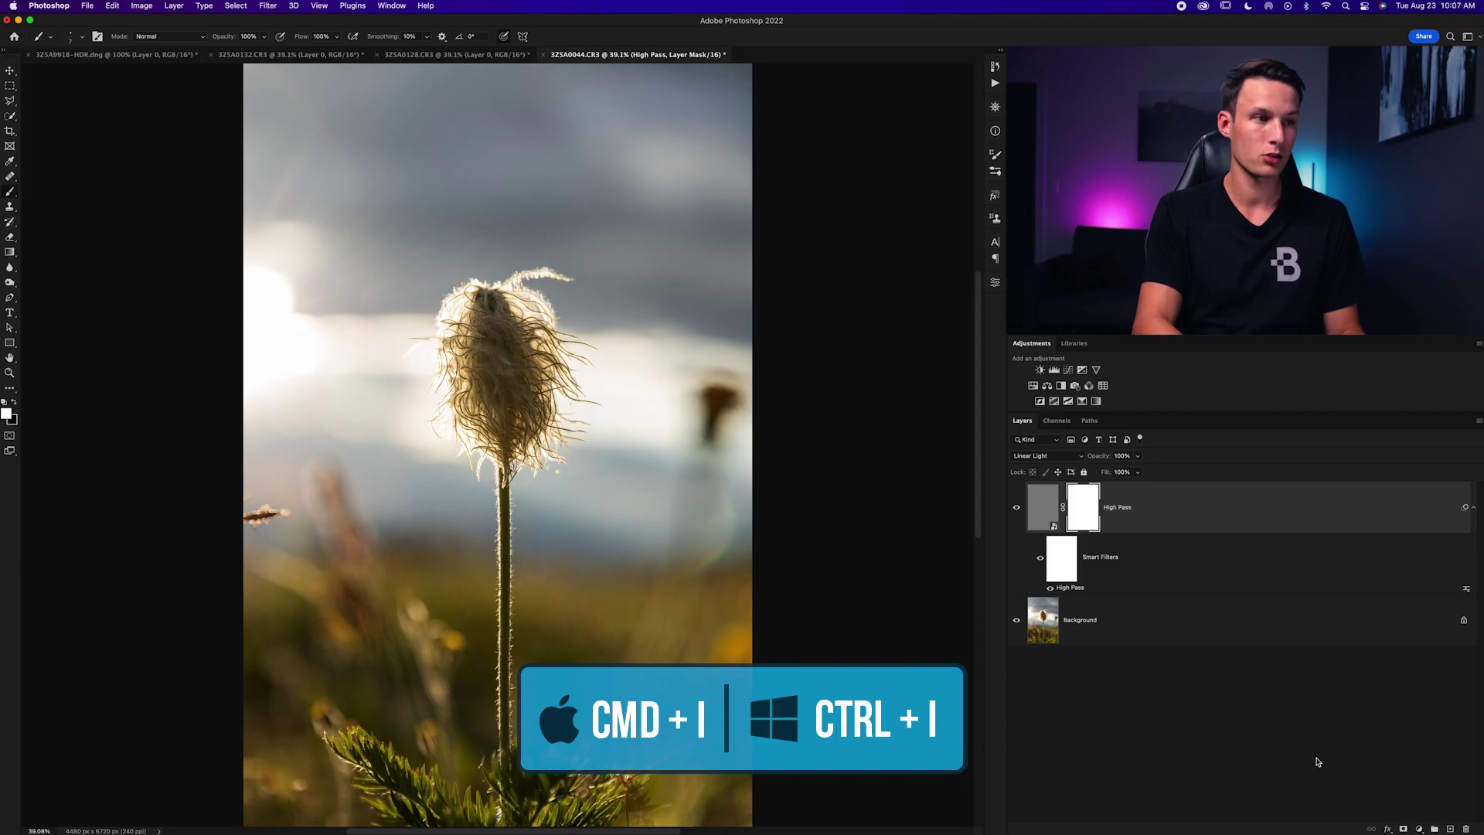
{"action": "key", "text": "super+i"}
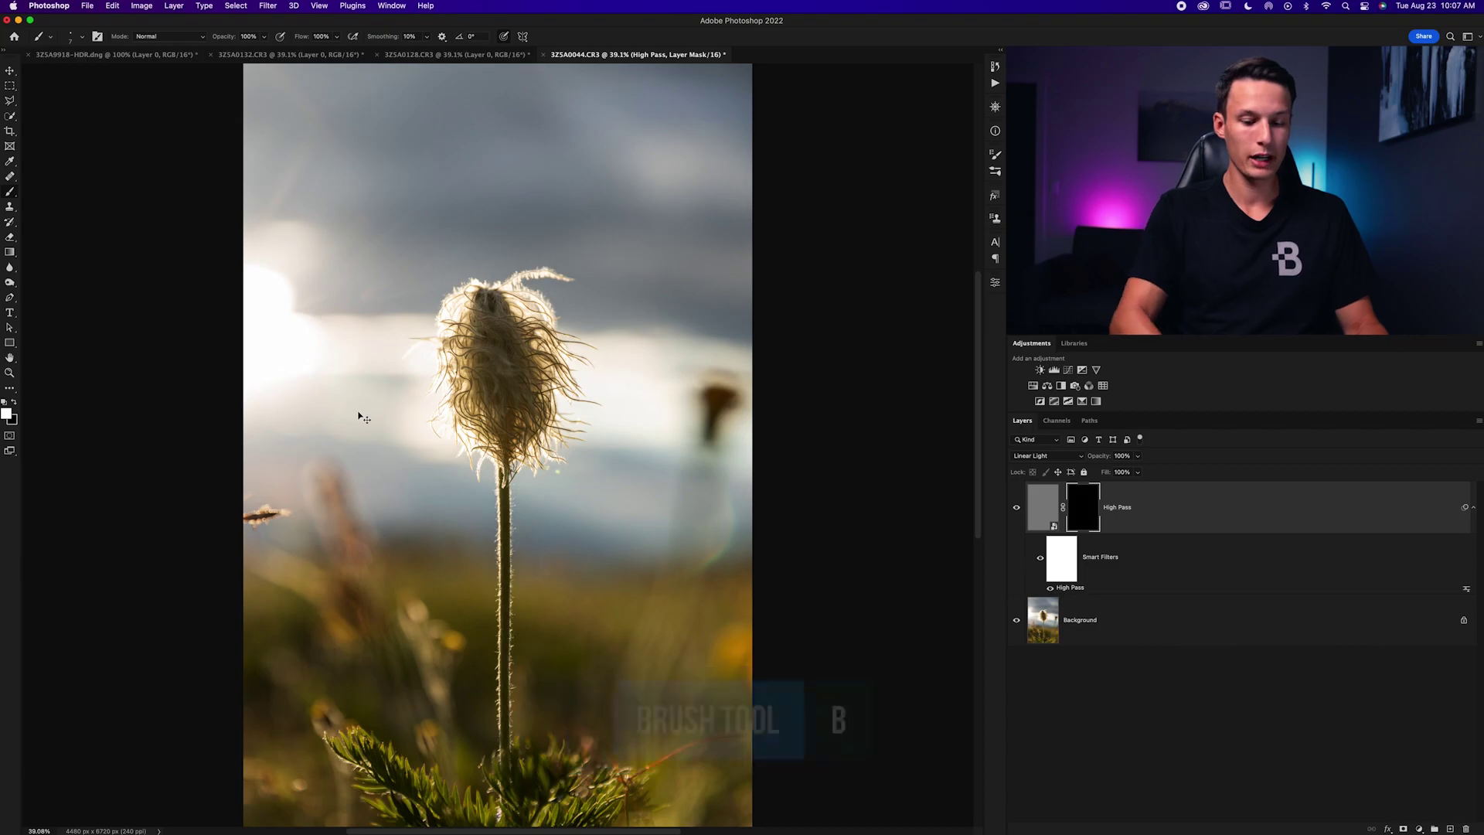
{"action": "key", "text": "super+equal"}
{"action": "key", "text": "super+equal"}
Paint white on the mask over the seed head and the bottom foliage toward the stem
{"action": "left_click_drag", "start_coordinate": [359, 413], "coordinate": [446, 403]}
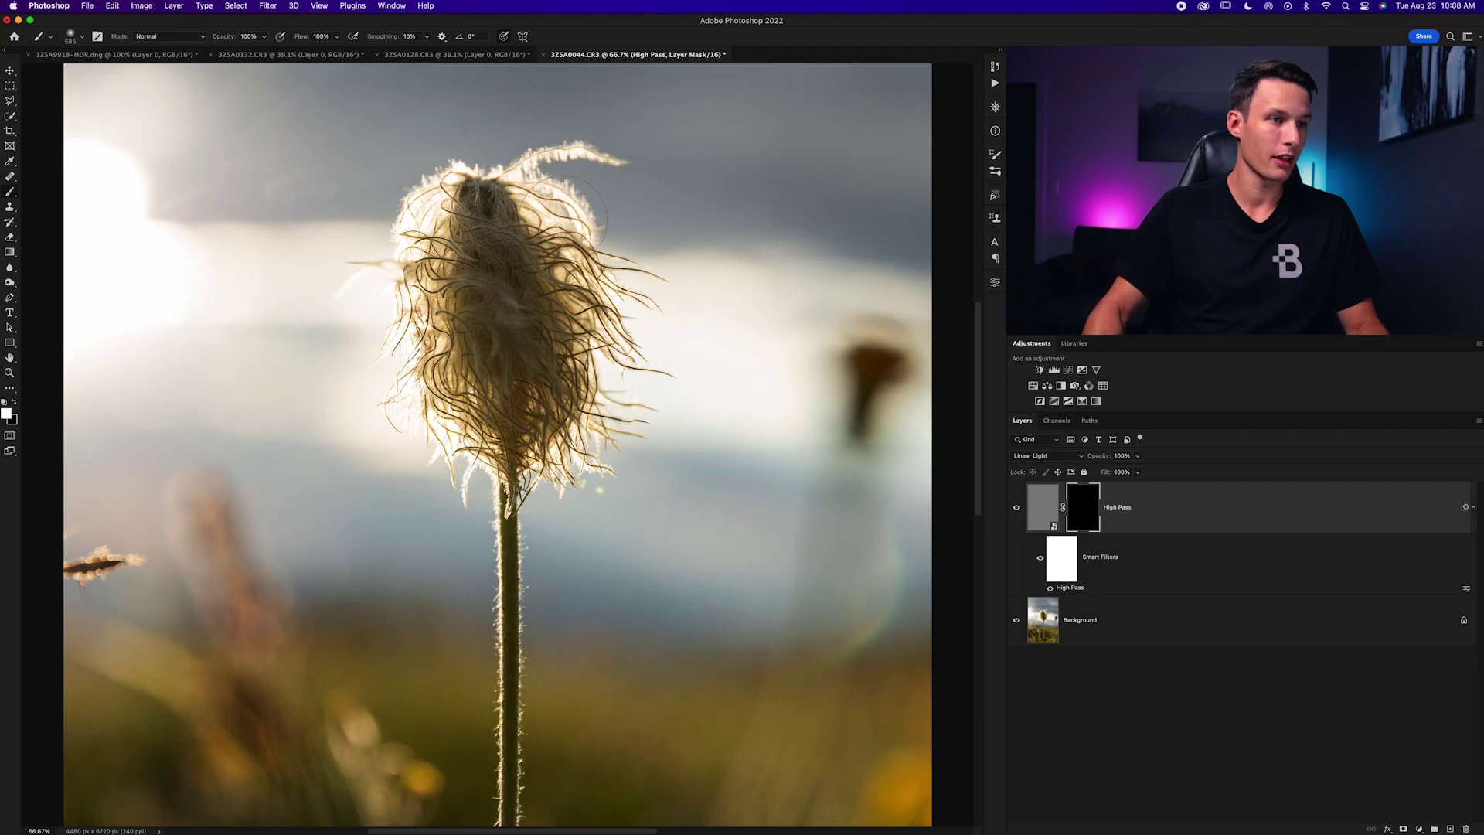
{"action": "left_click", "coordinate": [525, 246]}
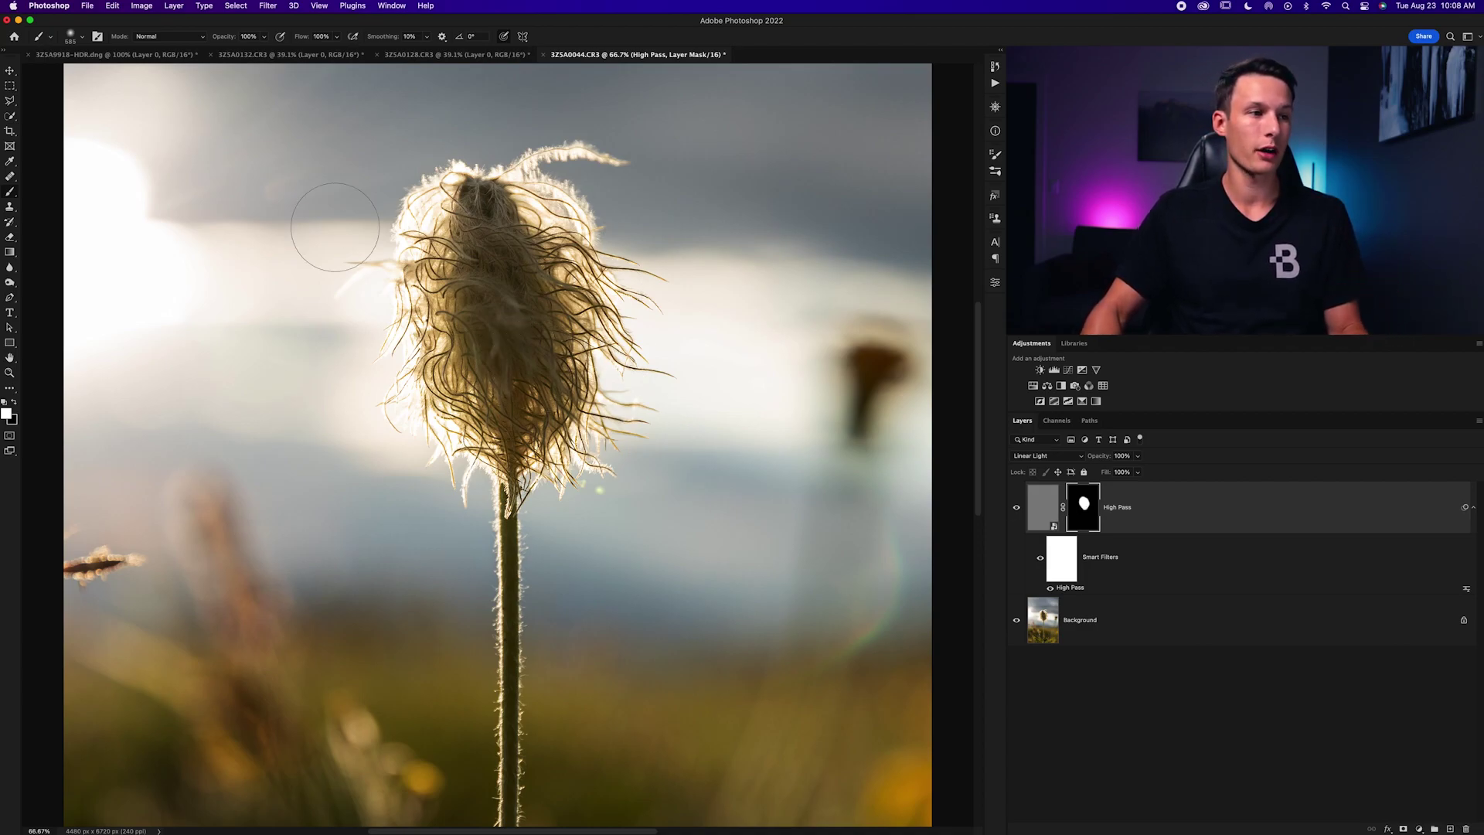
{"action": "scroll", "coordinate": [537, 456], "scroll_direction": "down", "scroll_amount": 8}
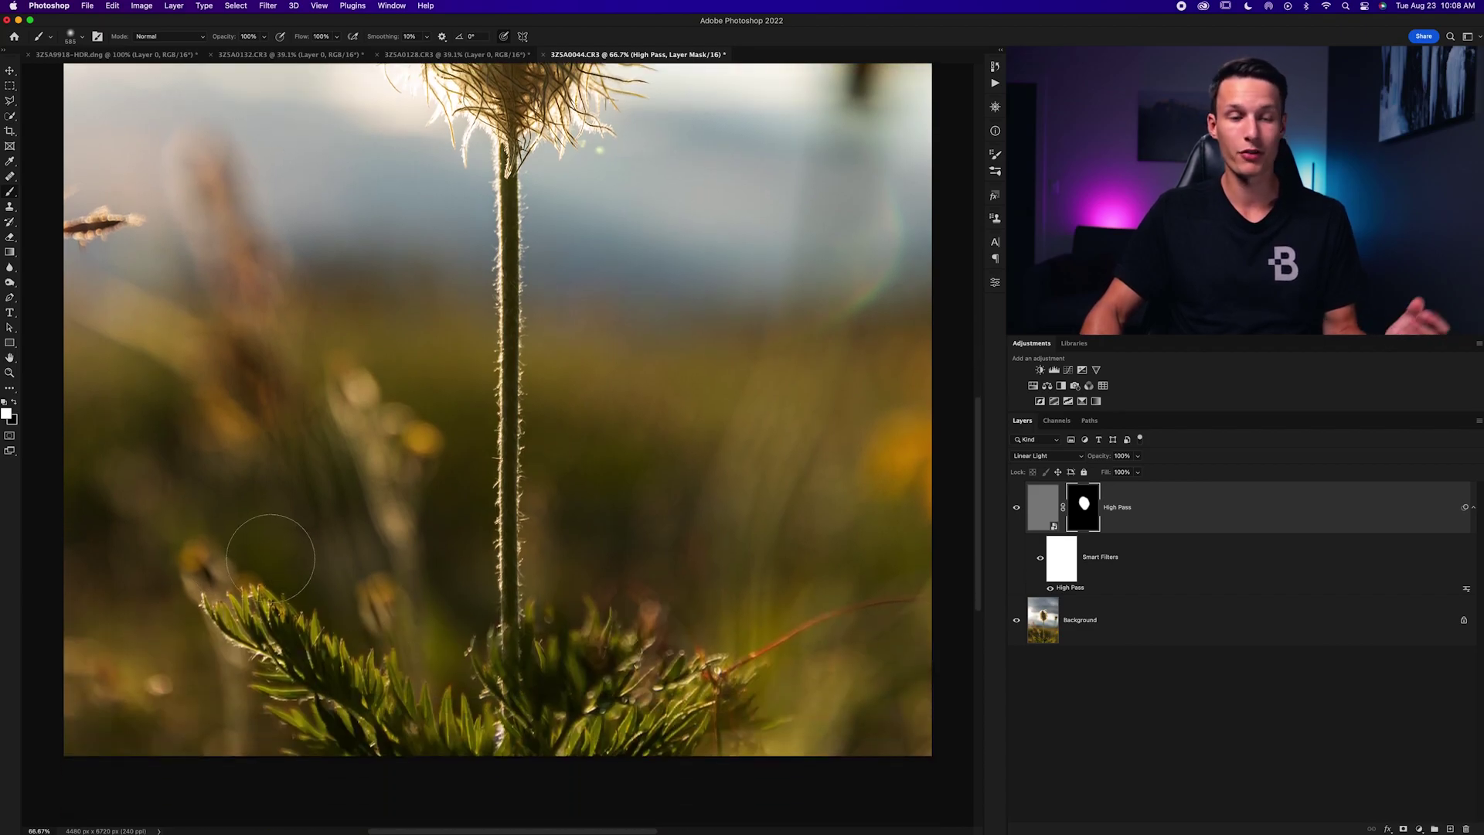
{"action": "left_click_drag", "start_coordinate": [249, 575], "coordinate": [556, 730]}
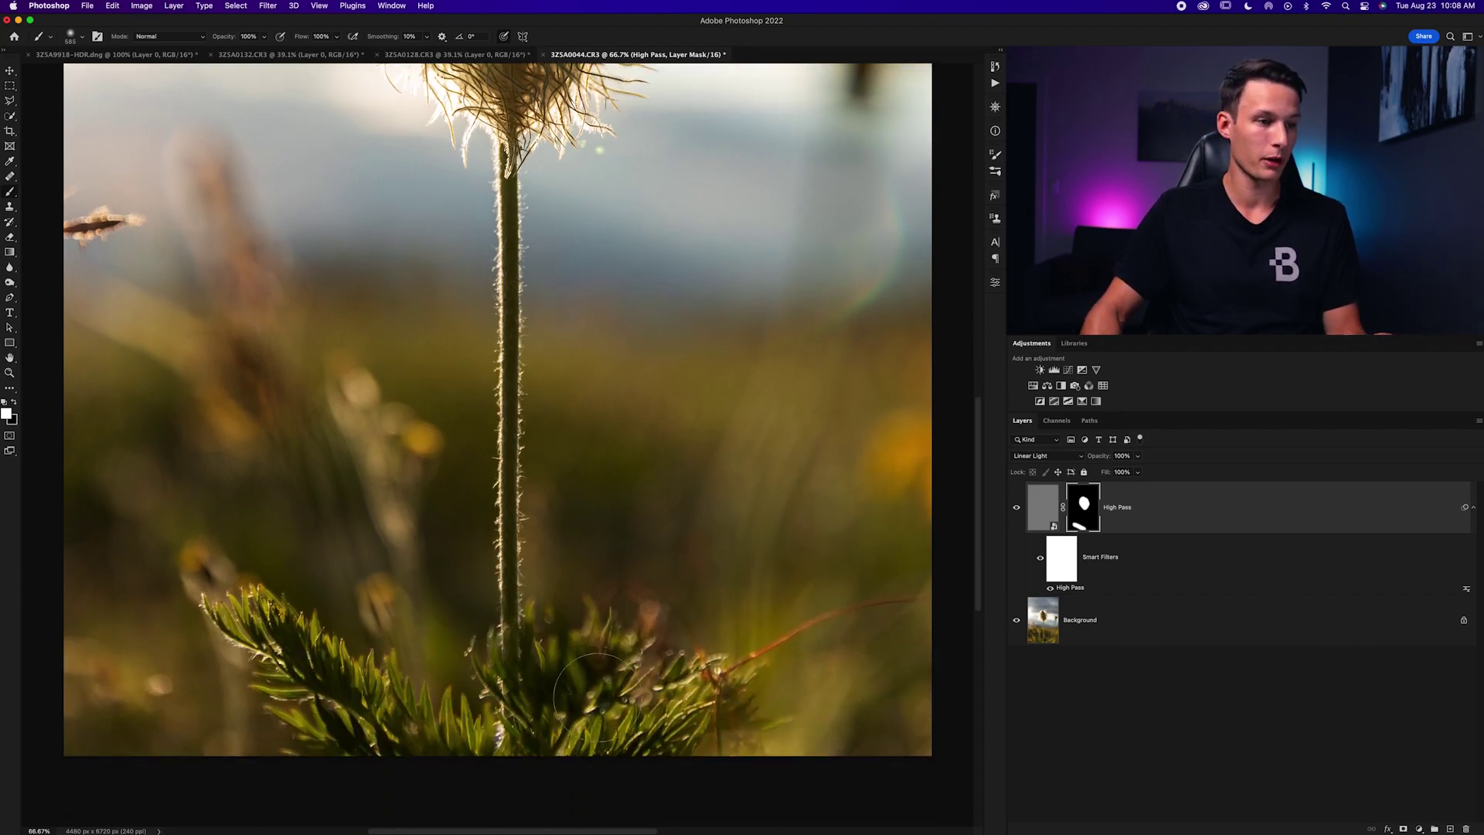
{"action": "left_click_drag", "start_coordinate": [671, 710], "coordinate": [773, 619]}
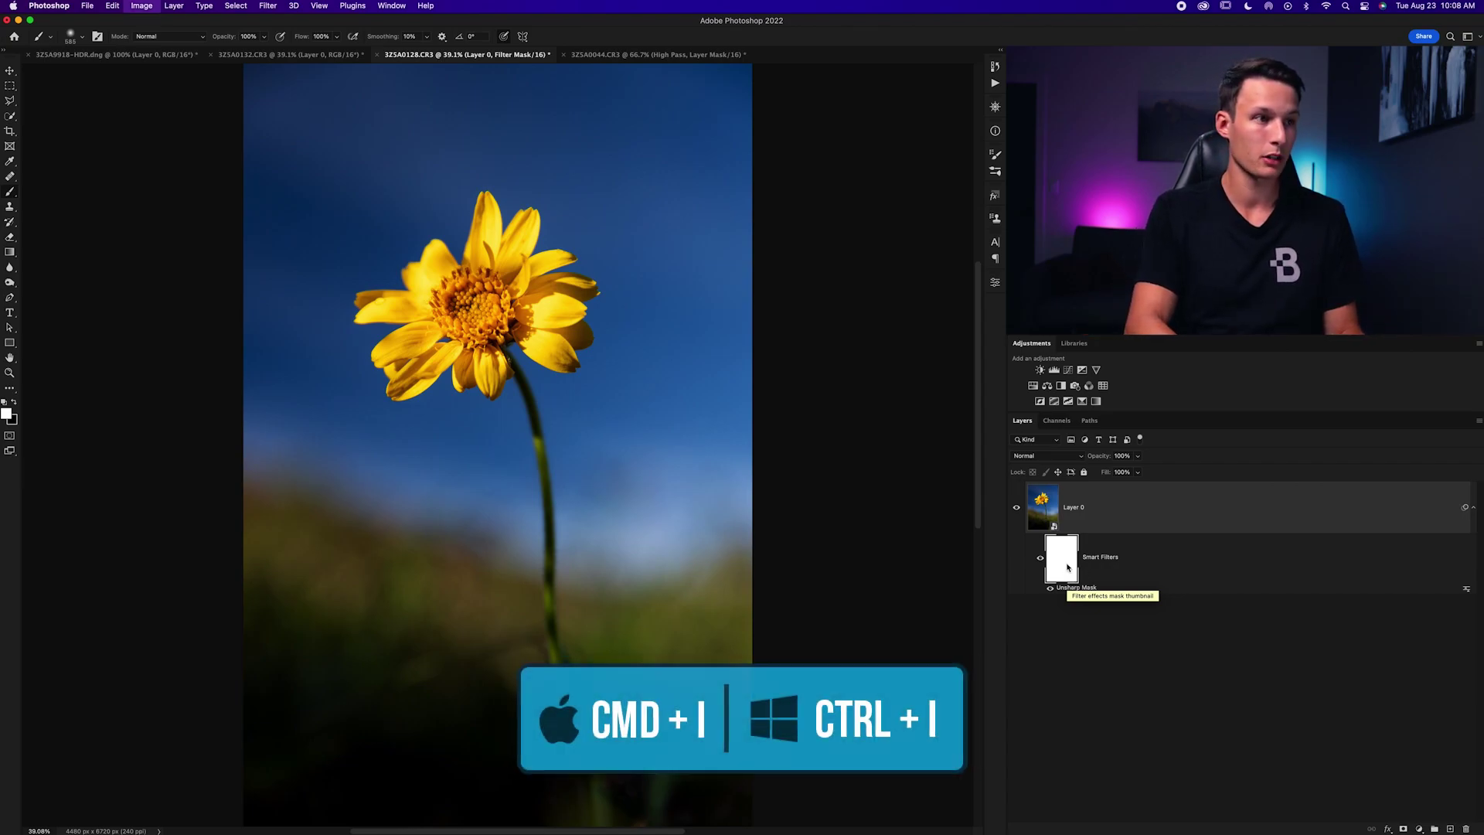
Invert the Unsharp Mask filter mask to black, then view the yellow flower head at 100%
{"action": "key", "text": "super+i"}
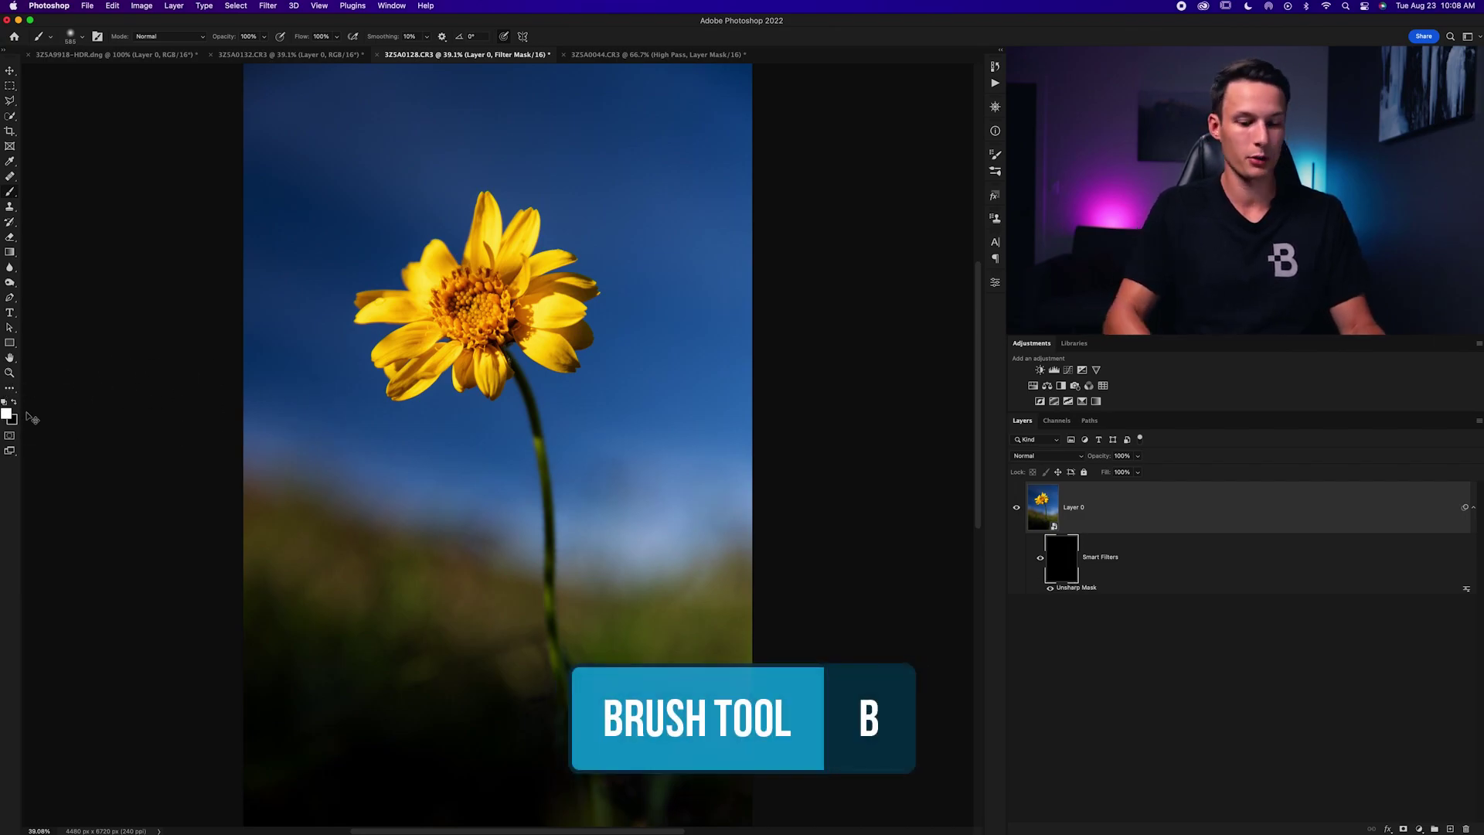
{"action": "key", "text": "super+1"}
{"action": "scroll", "coordinate": [497, 445], "scroll_direction": "up", "scroll_amount": 5}
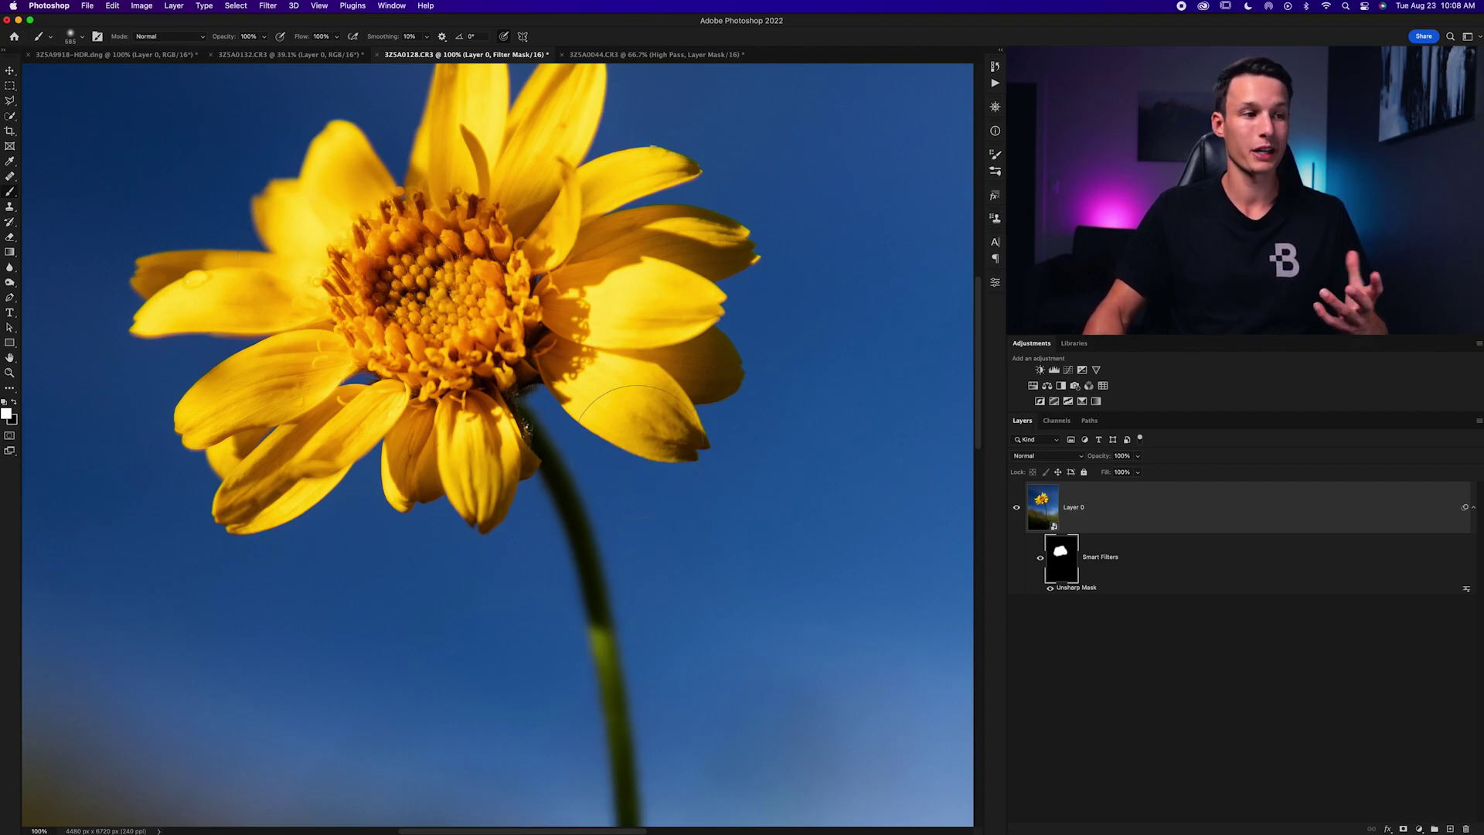
{"action": "scroll", "coordinate": [638, 451], "scroll_direction": "down", "scroll_amount": 3}
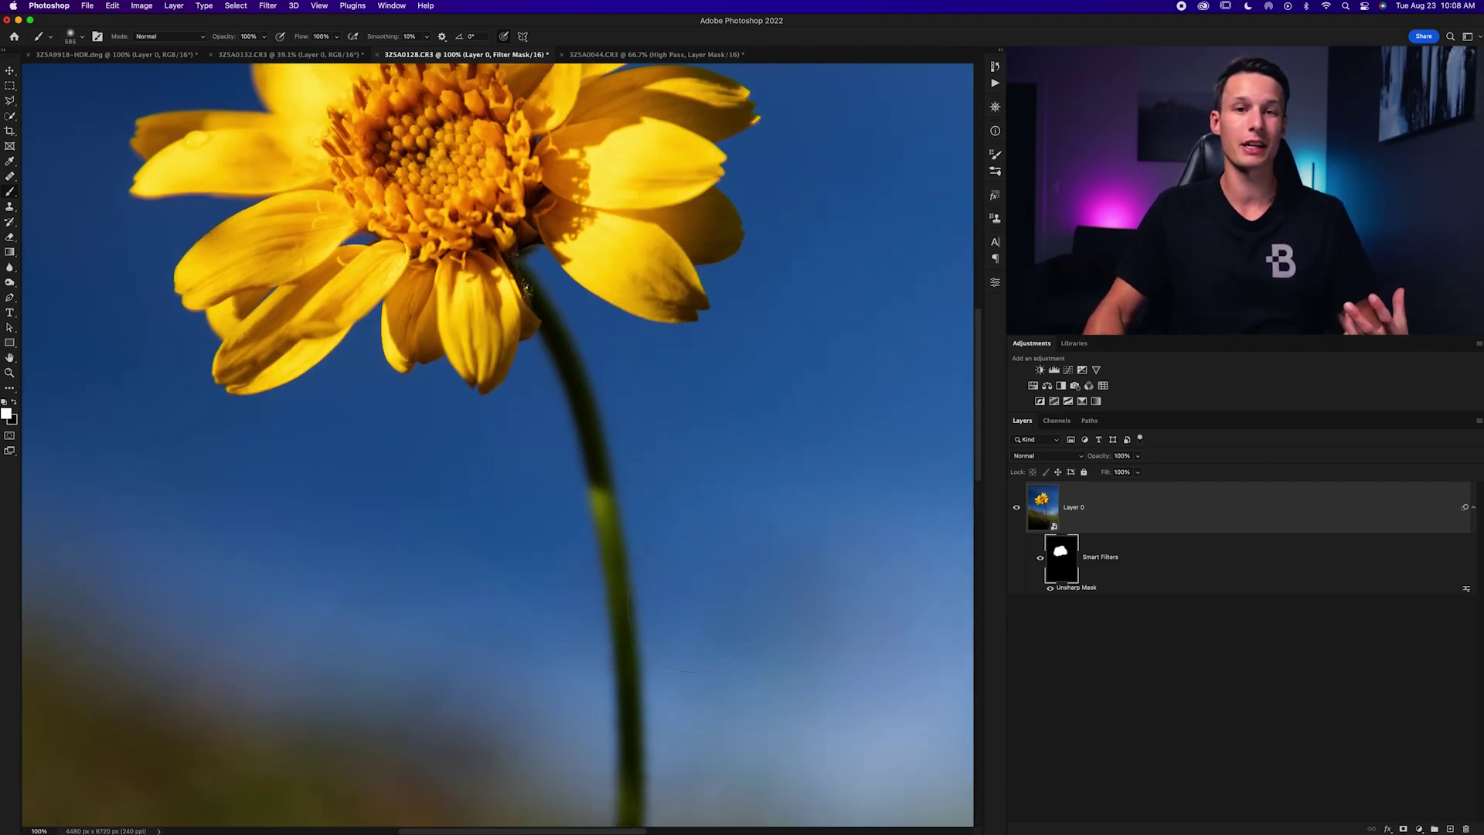
{"action": "scroll", "coordinate": [664, 541], "scroll_direction": "up", "scroll_amount": 3}
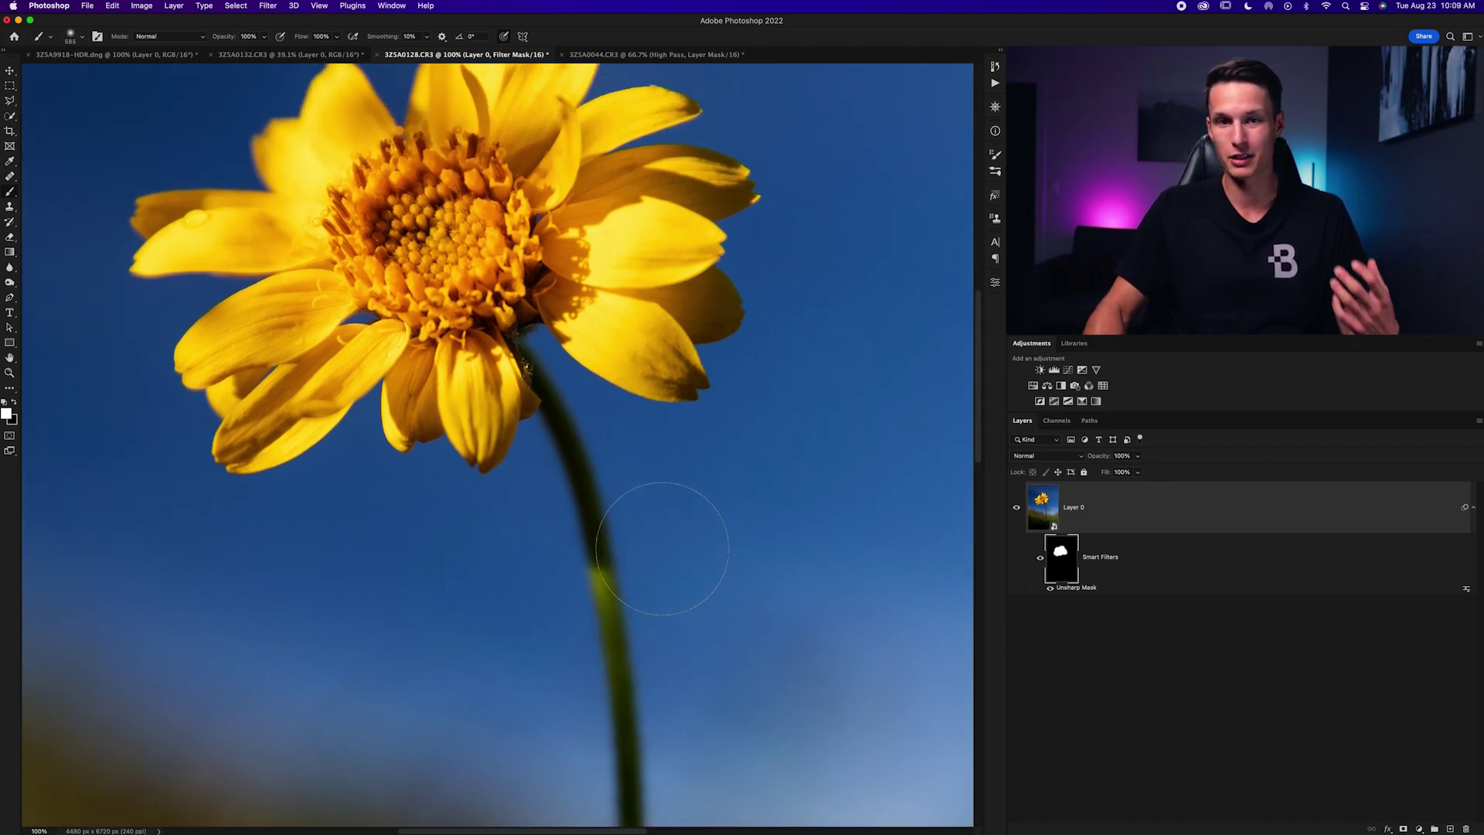
{"action": "scroll", "coordinate": [661, 551], "scroll_direction": "up", "scroll_amount": 2}
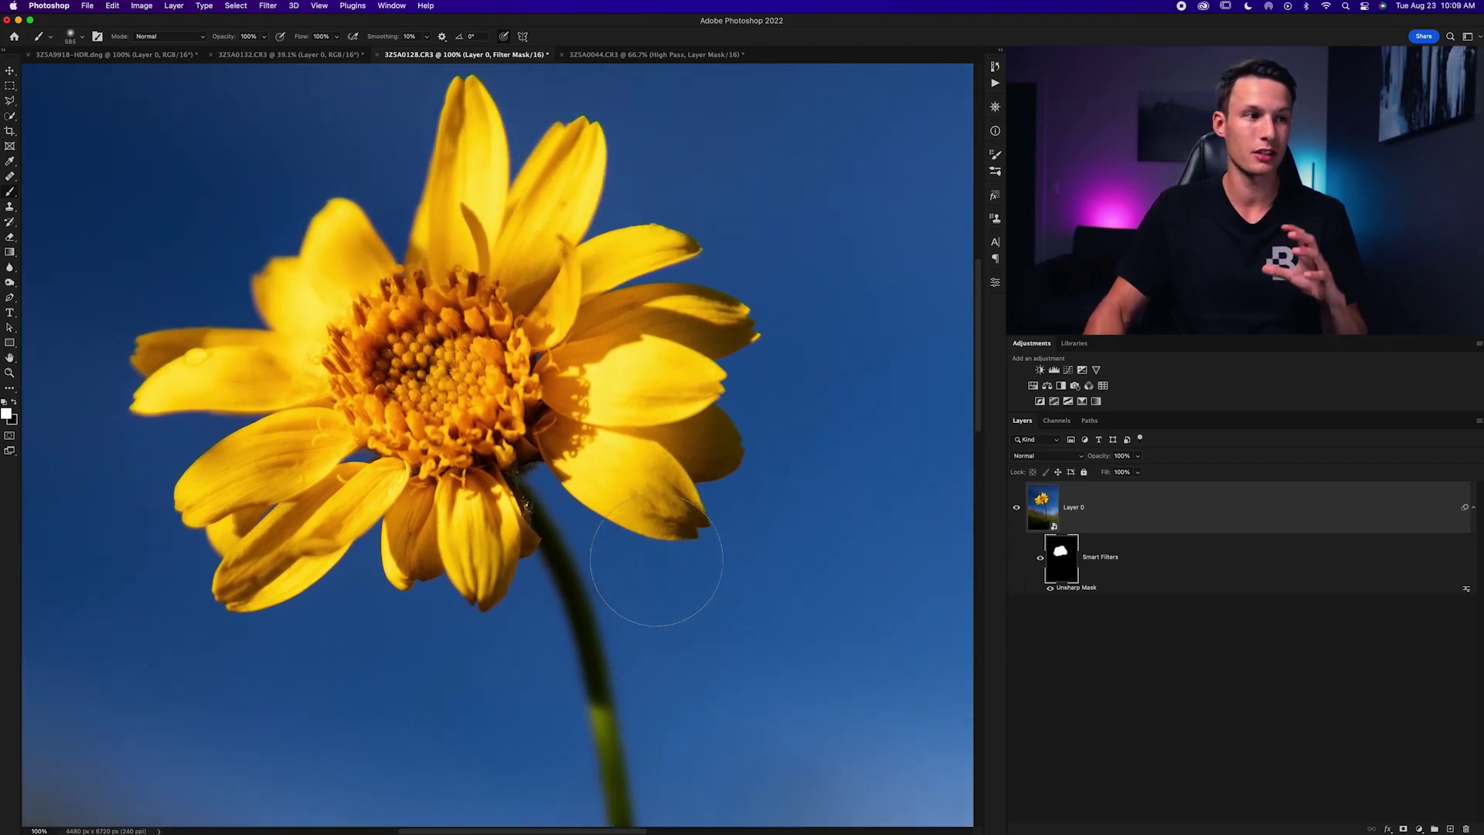